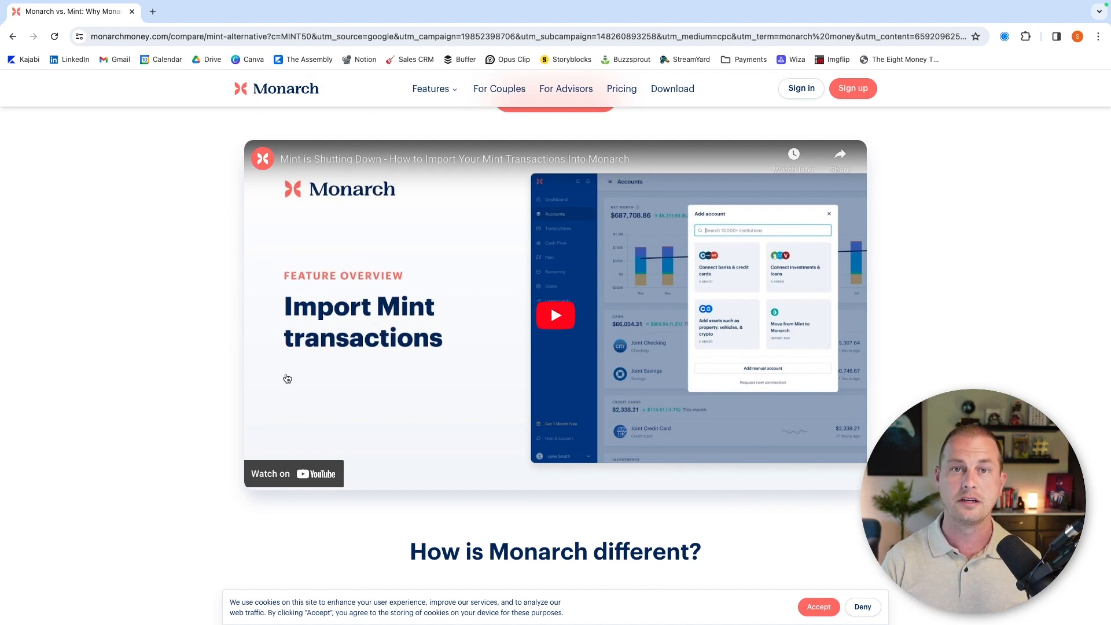
Return to the Google results for "monarch money" and open Monarch Money's Pricing page.
{"action": "scroll", "coordinate": [559, 375], "scroll_direction": "up", "scroll_amount": 2}
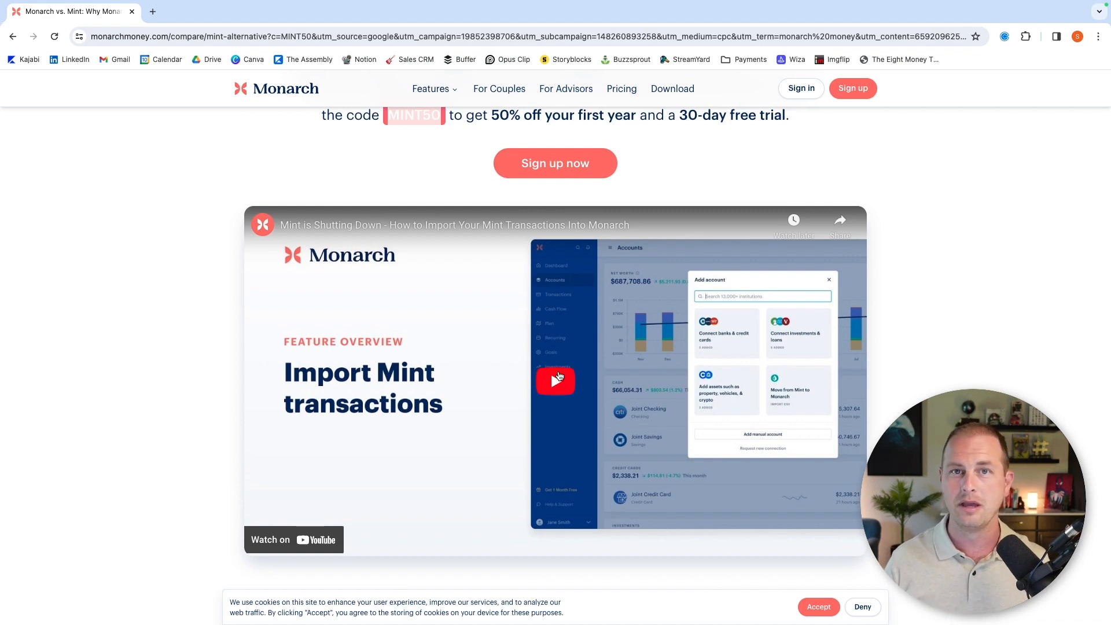
{"action": "scroll", "coordinate": [451, 391], "scroll_direction": "up", "scroll_amount": 3}
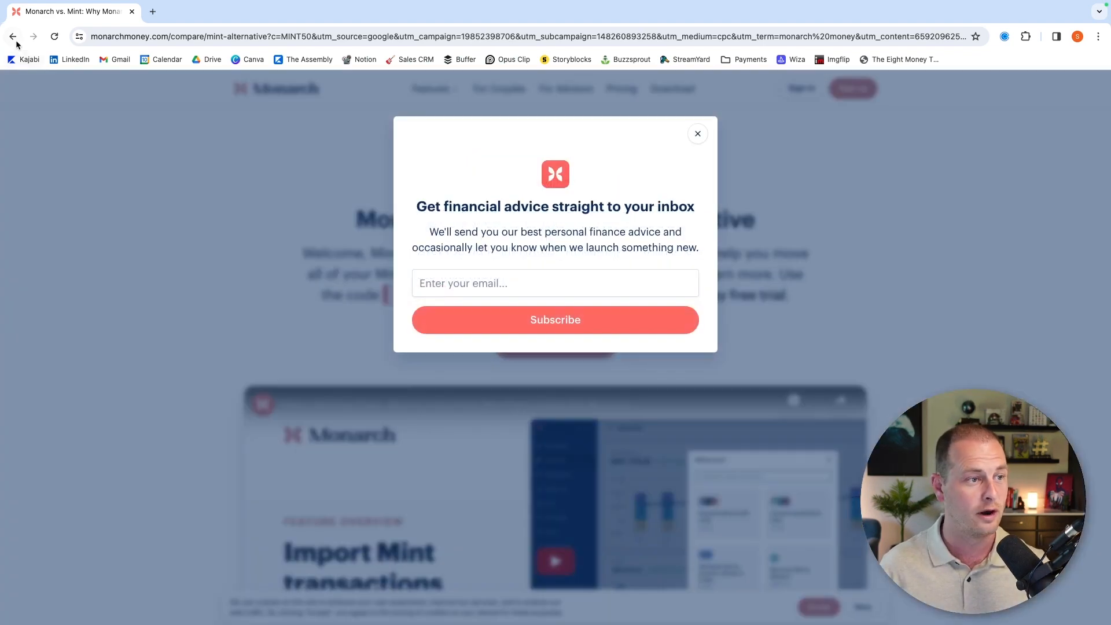
{"action": "left_click", "coordinate": [14, 38]}
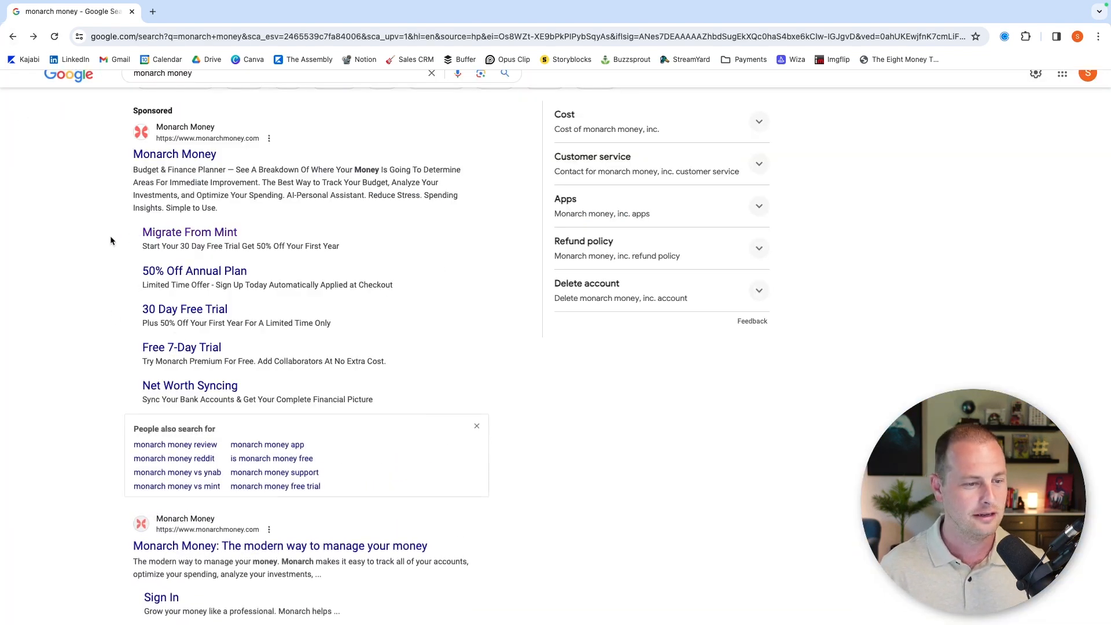
{"action": "scroll", "coordinate": [110, 234], "scroll_direction": "down", "scroll_amount": 3}
{"action": "scroll", "coordinate": [99, 243], "scroll_direction": "down", "scroll_amount": 1}
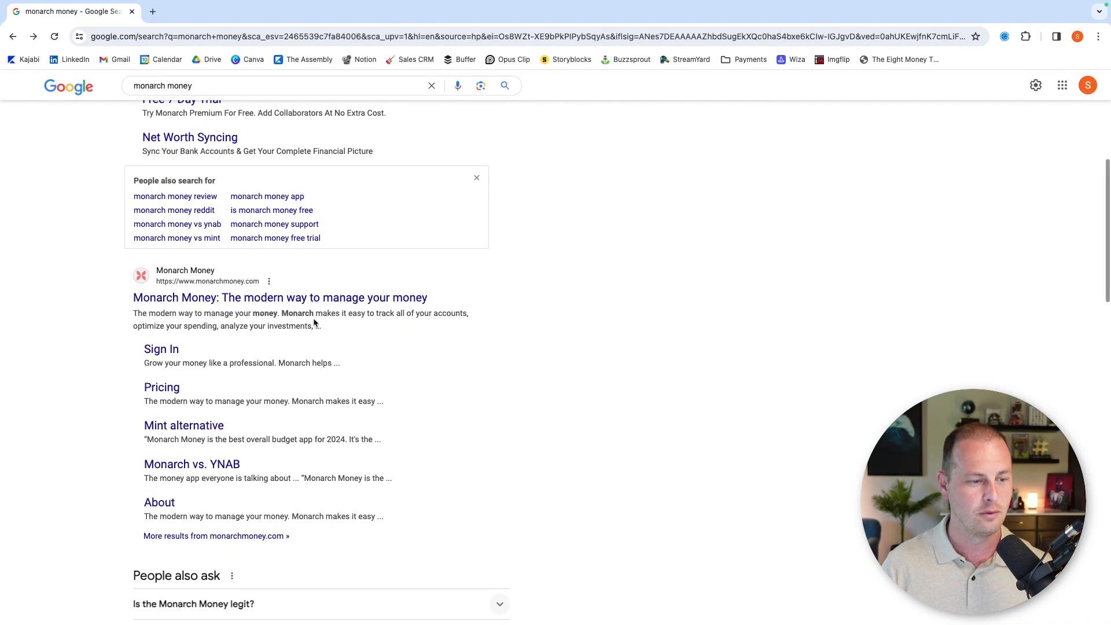
{"action": "scroll", "coordinate": [78, 431], "scroll_direction": "up", "scroll_amount": 5}
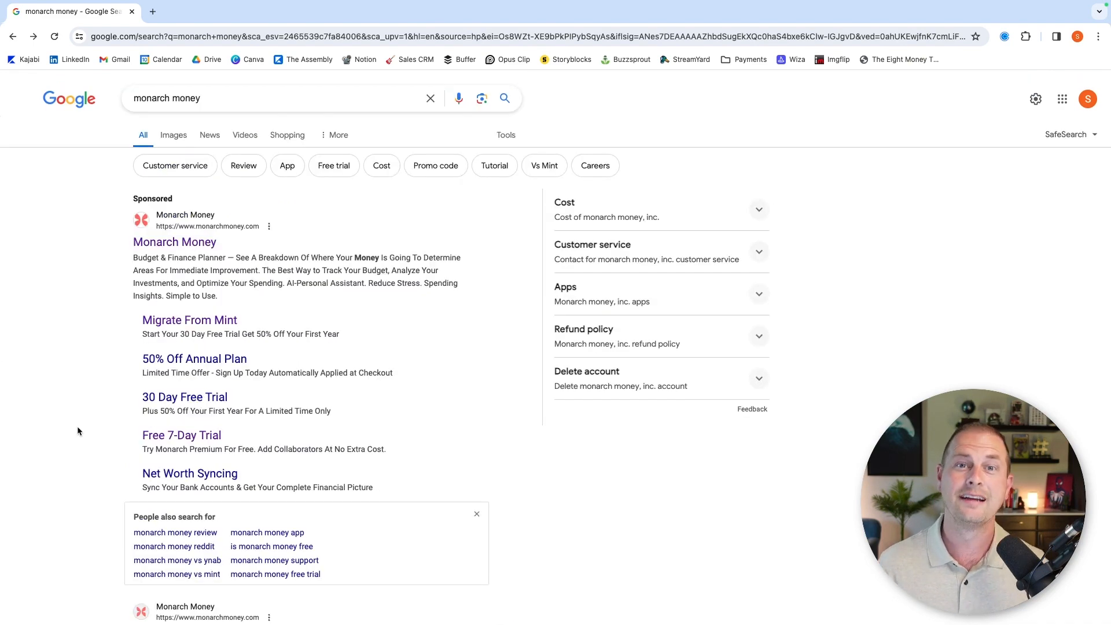
{"action": "scroll", "coordinate": [78, 428], "scroll_direction": "down", "scroll_amount": 6}
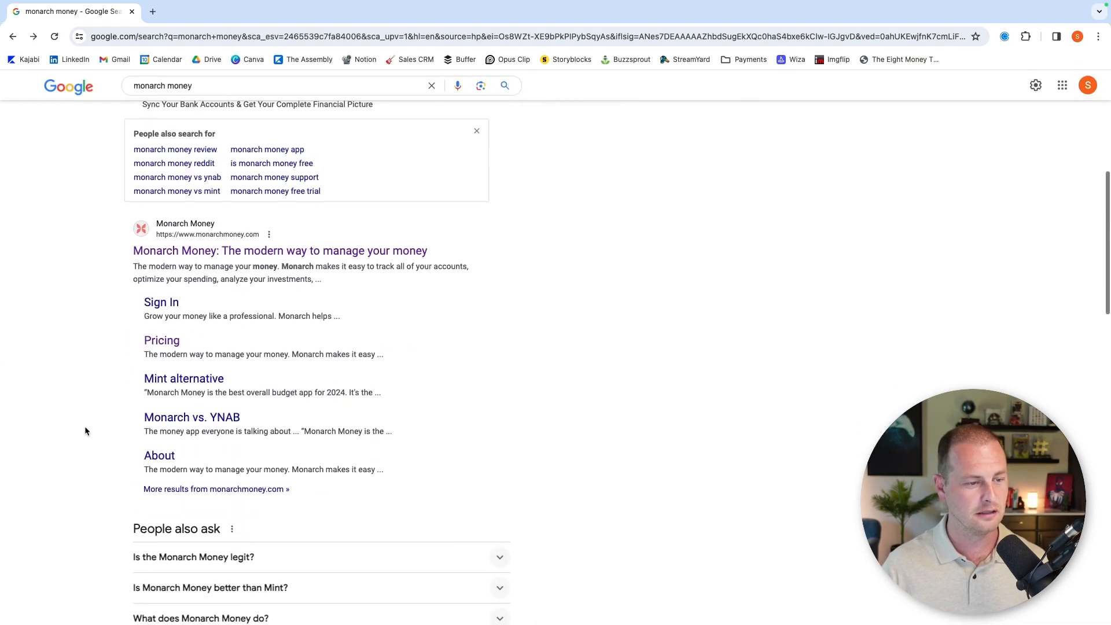
{"action": "left_click", "coordinate": [162, 342]}
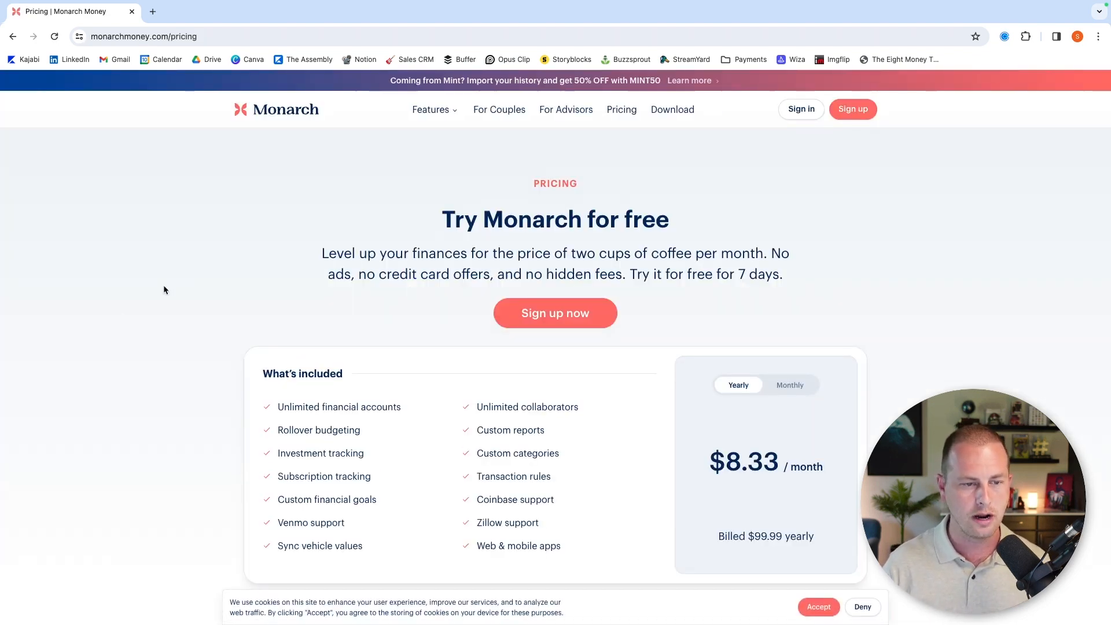
Compare the monthly and yearly subscription prices on the Monarch pricing page.
{"action": "scroll", "coordinate": [151, 326], "scroll_direction": "down", "scroll_amount": 2}
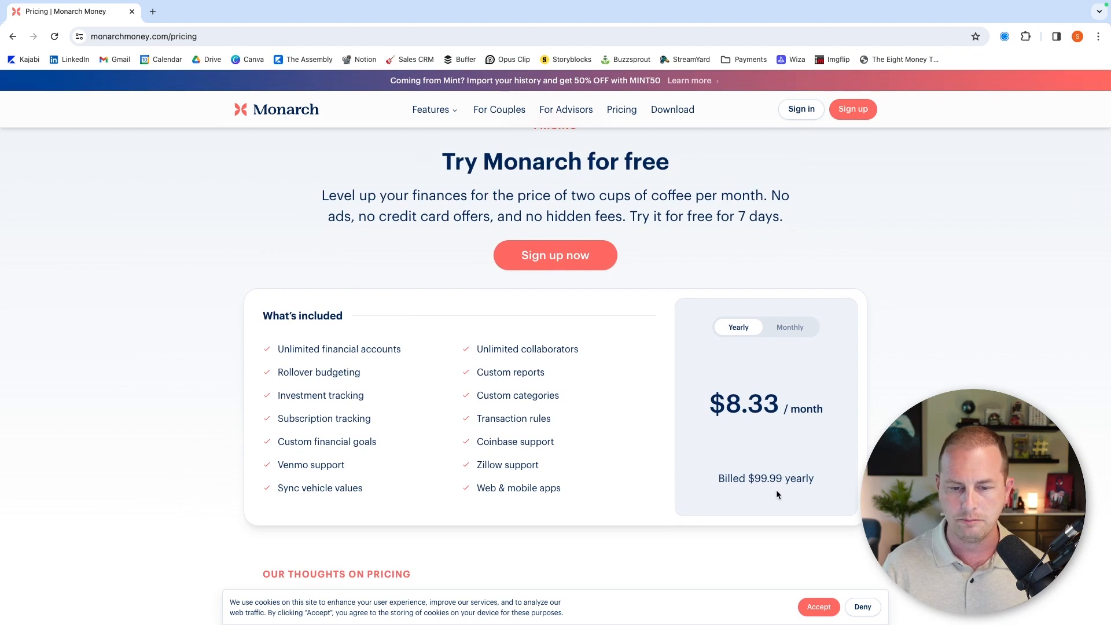
{"action": "left_click", "coordinate": [793, 327]}
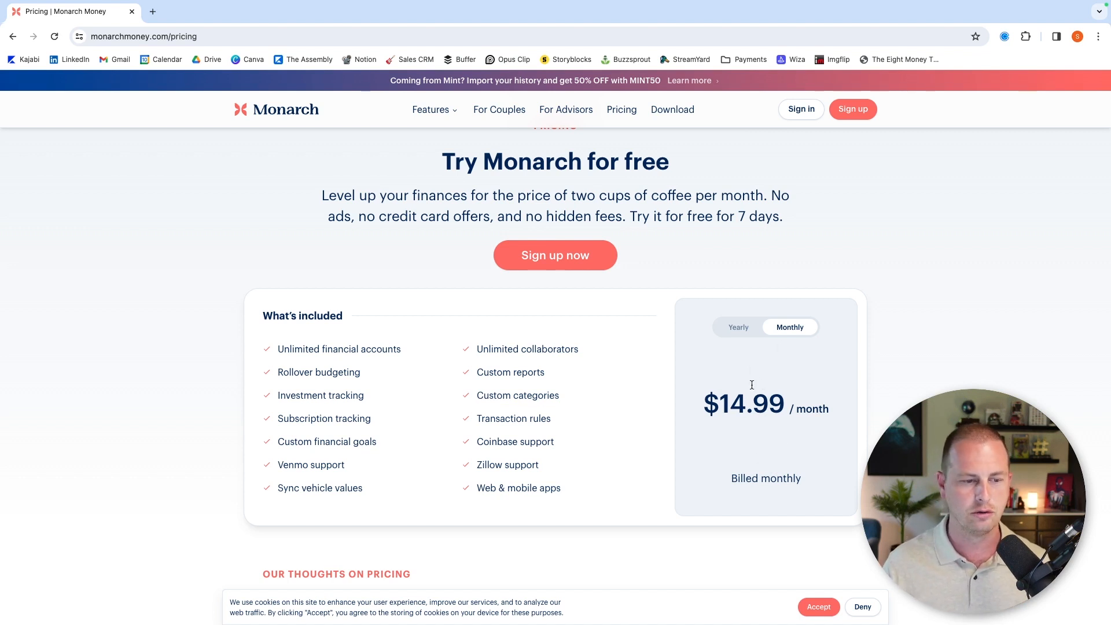
{"action": "left_click", "coordinate": [738, 327]}
{"action": "scroll", "coordinate": [509, 319], "scroll_direction": "up", "scroll_amount": 2}
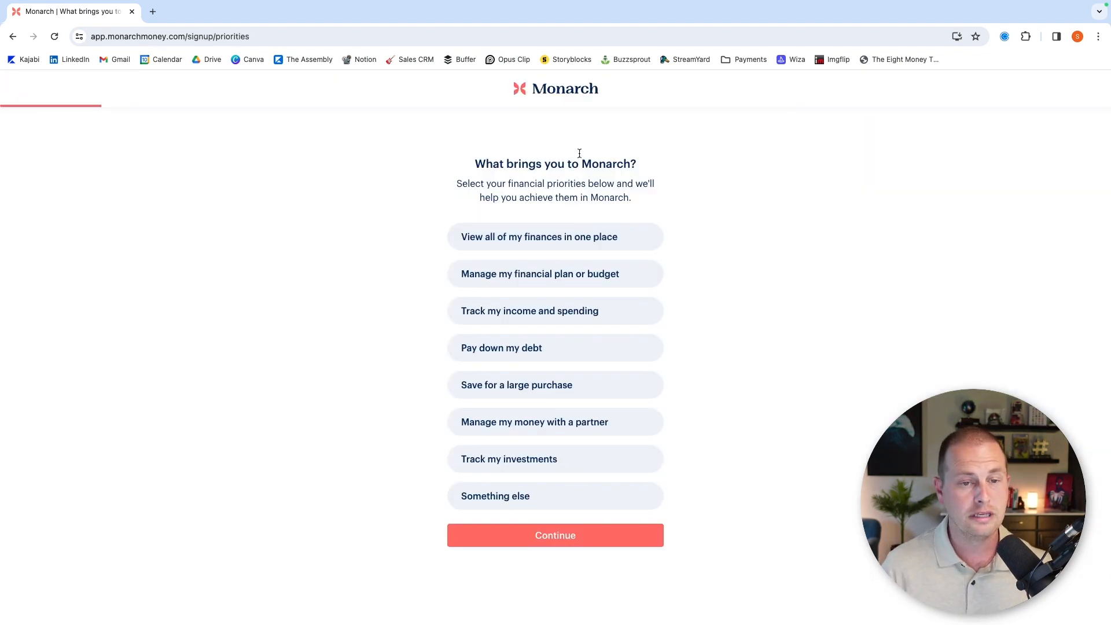
Submit the priorities of viewing all finances in one place, managing a plan or budget, tracking income and spending, and tracking investments.
{"action": "left_click", "coordinate": [549, 239]}
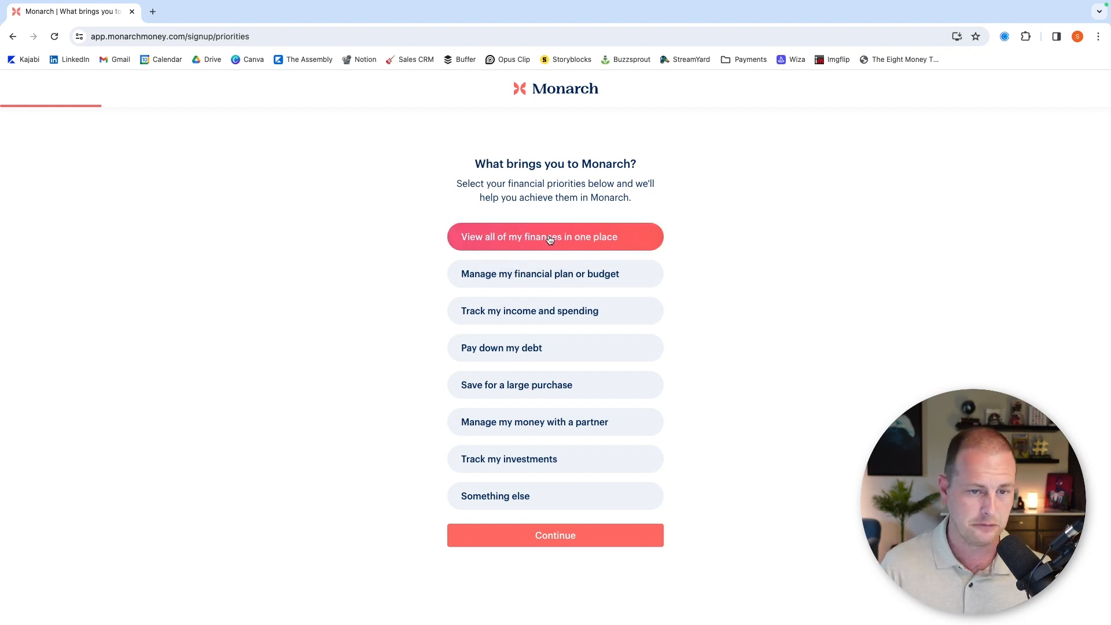
{"action": "left_click", "coordinate": [561, 285]}
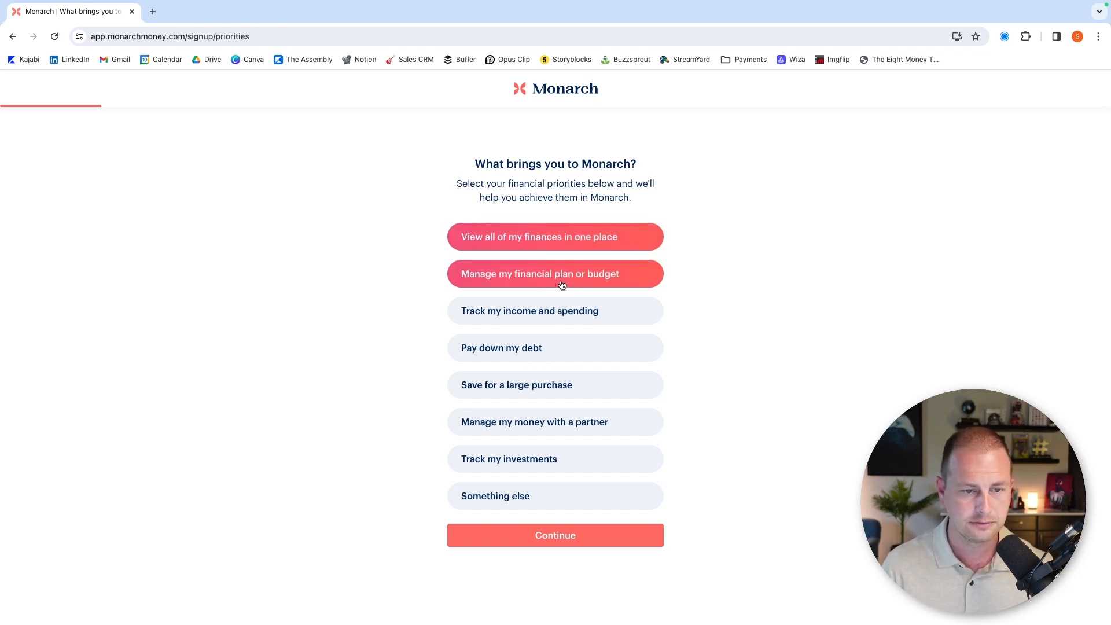
{"action": "left_click", "coordinate": [541, 319]}
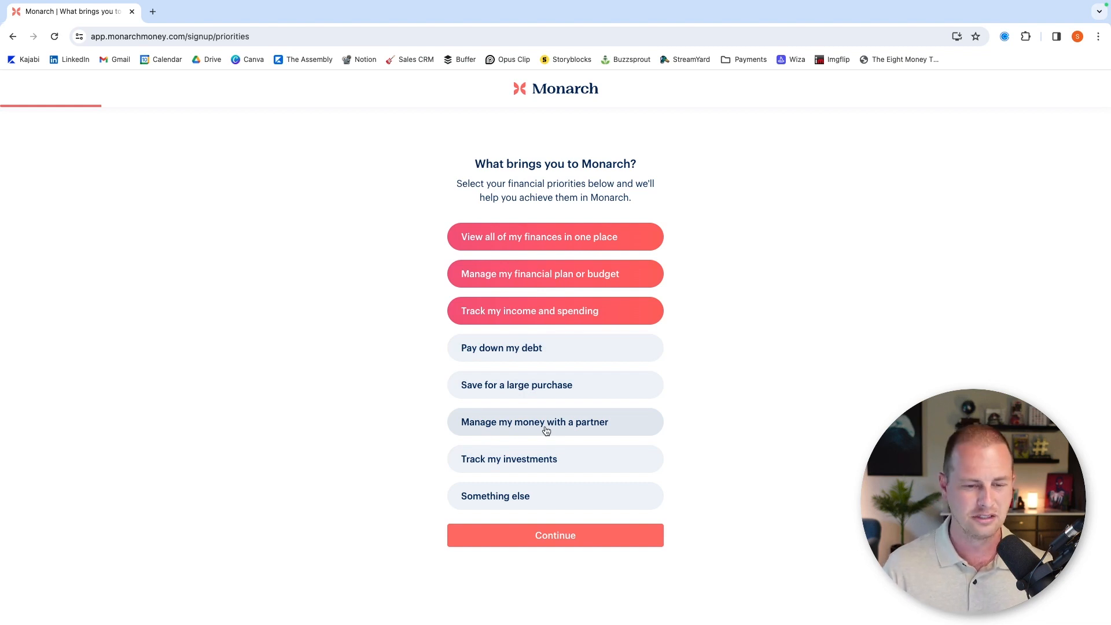
{"action": "left_click", "coordinate": [543, 468]}
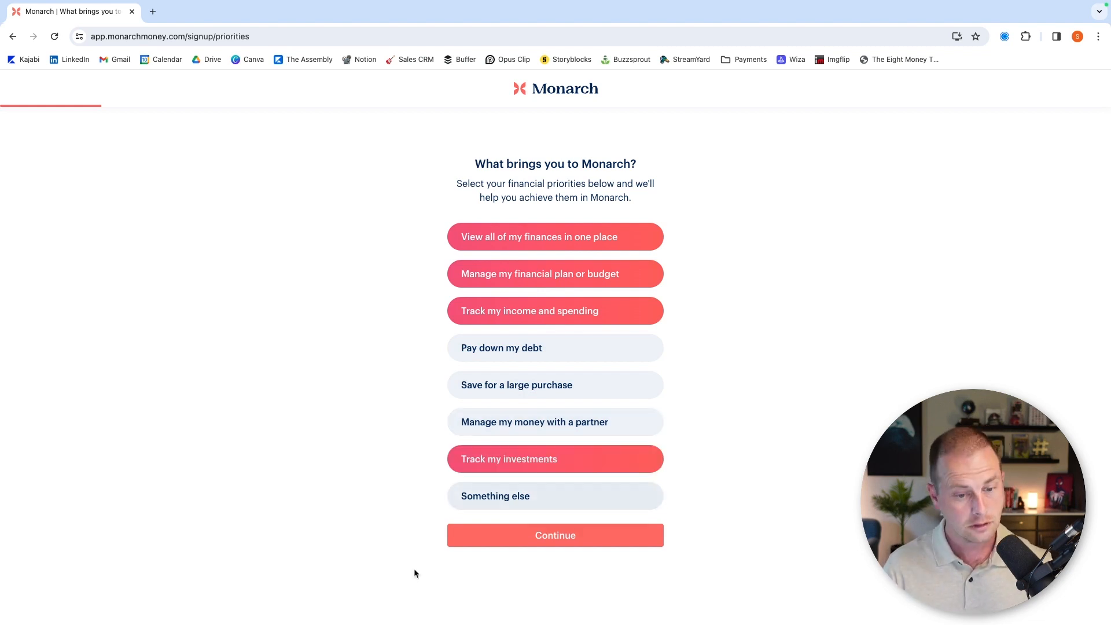
{"action": "left_click", "coordinate": [554, 535]}
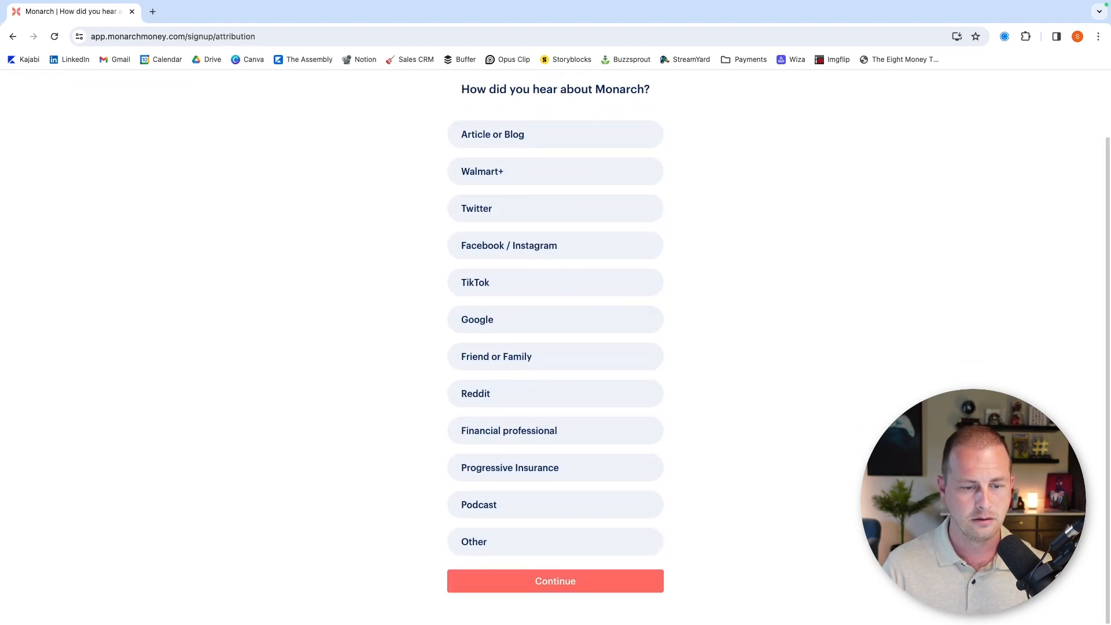
Skip the referral question, then submit the personal details with Yes for managing finances with a partner and No for a financial professional.
{"action": "left_click", "coordinate": [562, 578]}
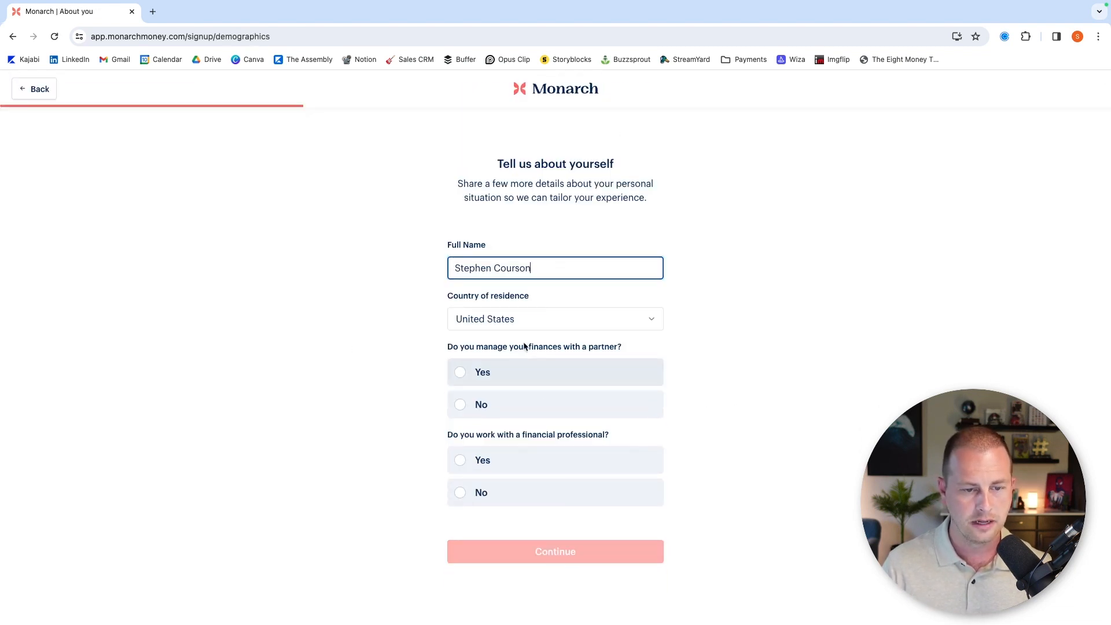
{"action": "left_click", "coordinate": [537, 374]}
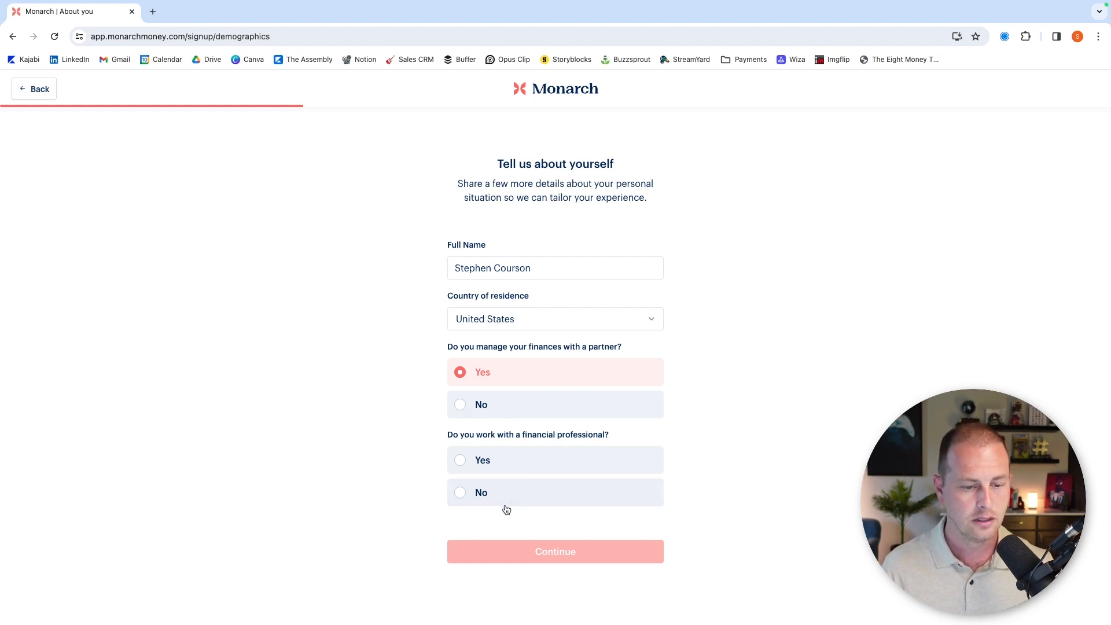
{"action": "left_click", "coordinate": [531, 498]}
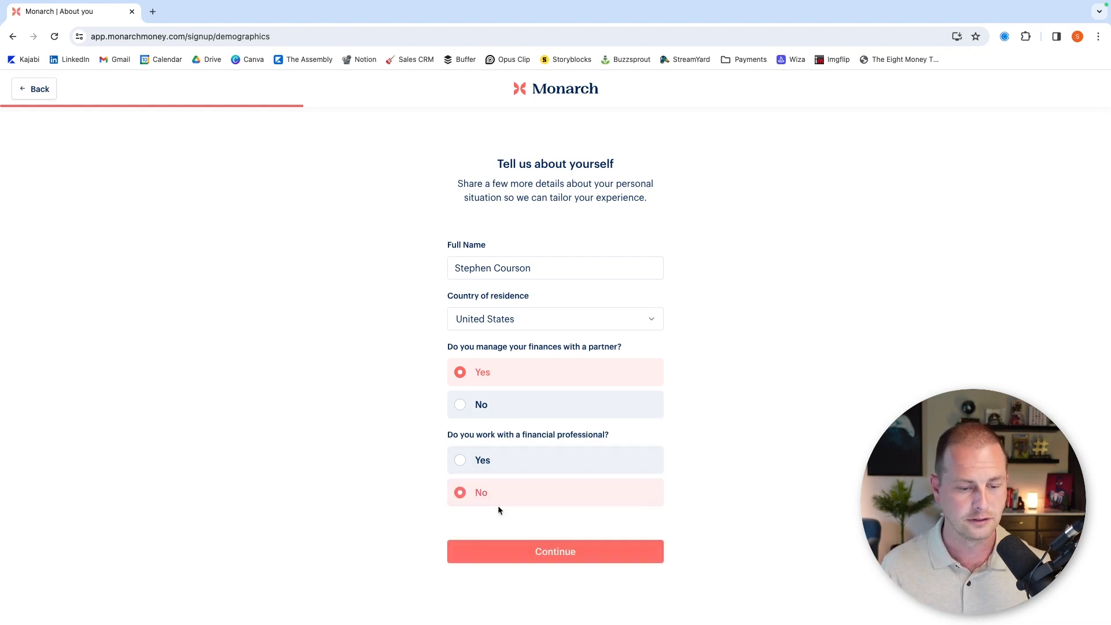
{"action": "left_click", "coordinate": [587, 551]}
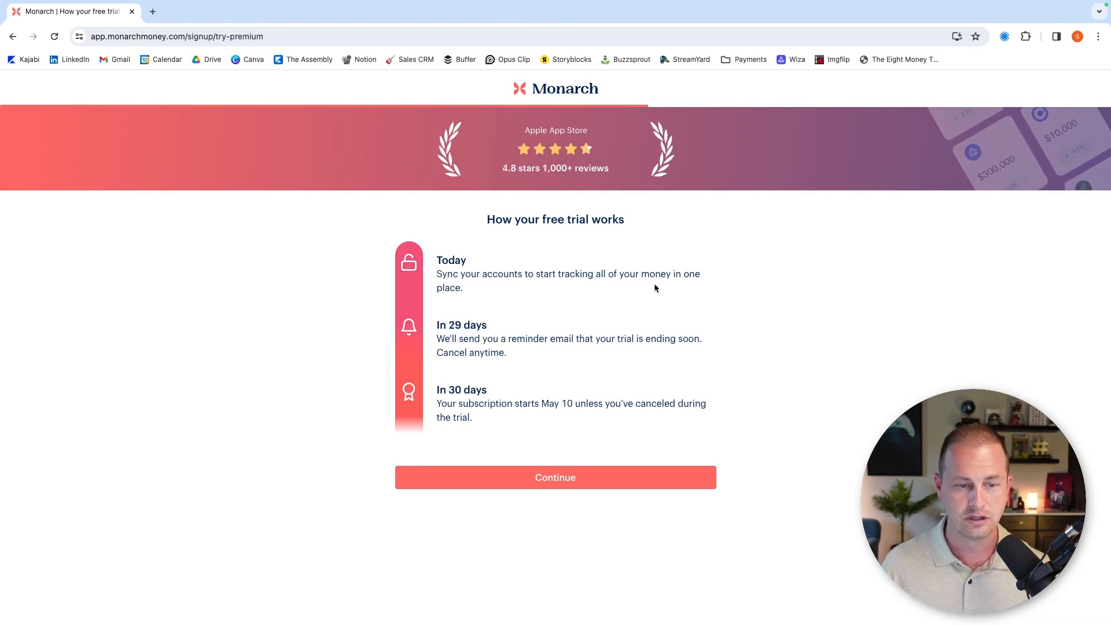
Proceed through the free trial and plan pages of the signup and skip connecting a spending account for now.
{"action": "left_click", "coordinate": [551, 486]}
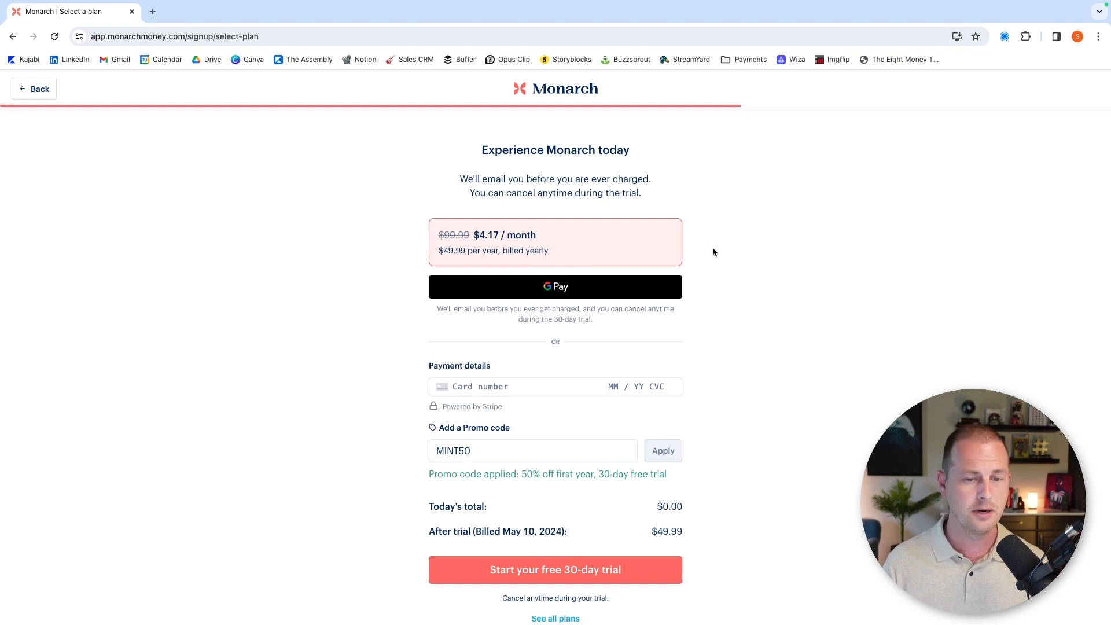
{"action": "scroll", "coordinate": [713, 248], "scroll_direction": "down", "scroll_amount": 1}
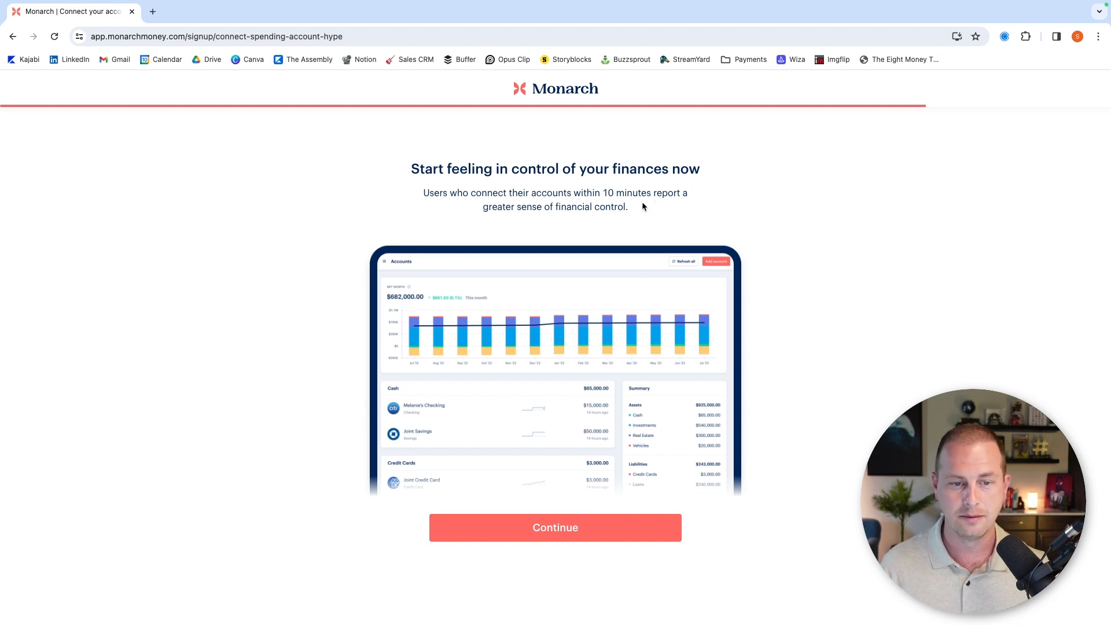
{"action": "left_click", "coordinate": [578, 527]}
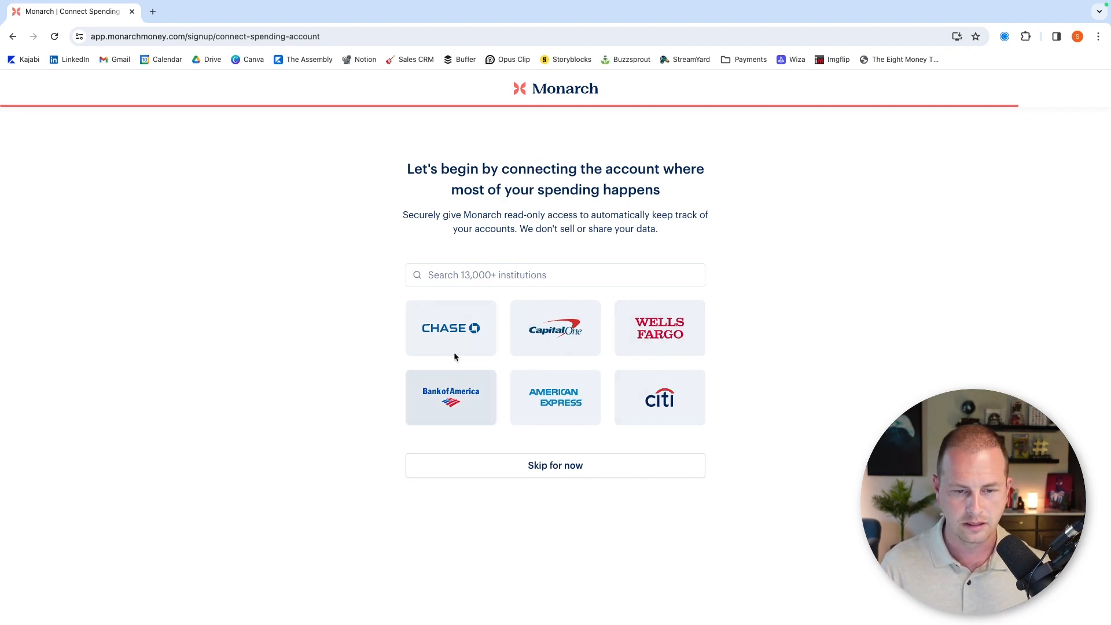
{"action": "left_click", "coordinate": [562, 473]}
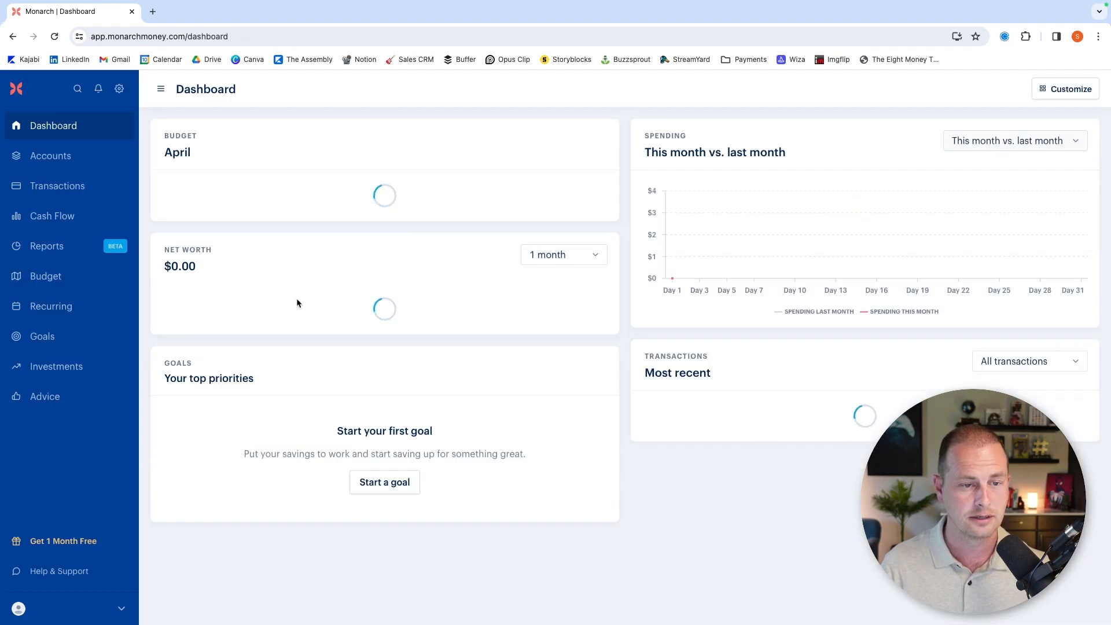
Start connecting banks and credit cards from the dashboard and choose Capital One as the institution.
{"action": "left_click", "coordinate": [622, 312]}
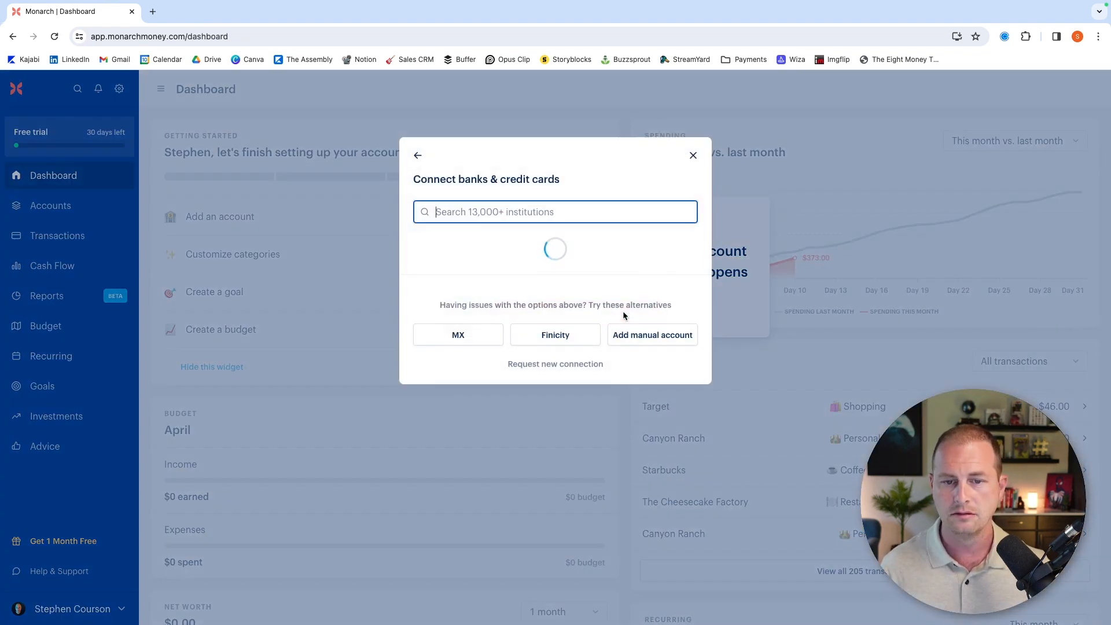
{"action": "left_click", "coordinate": [694, 156]}
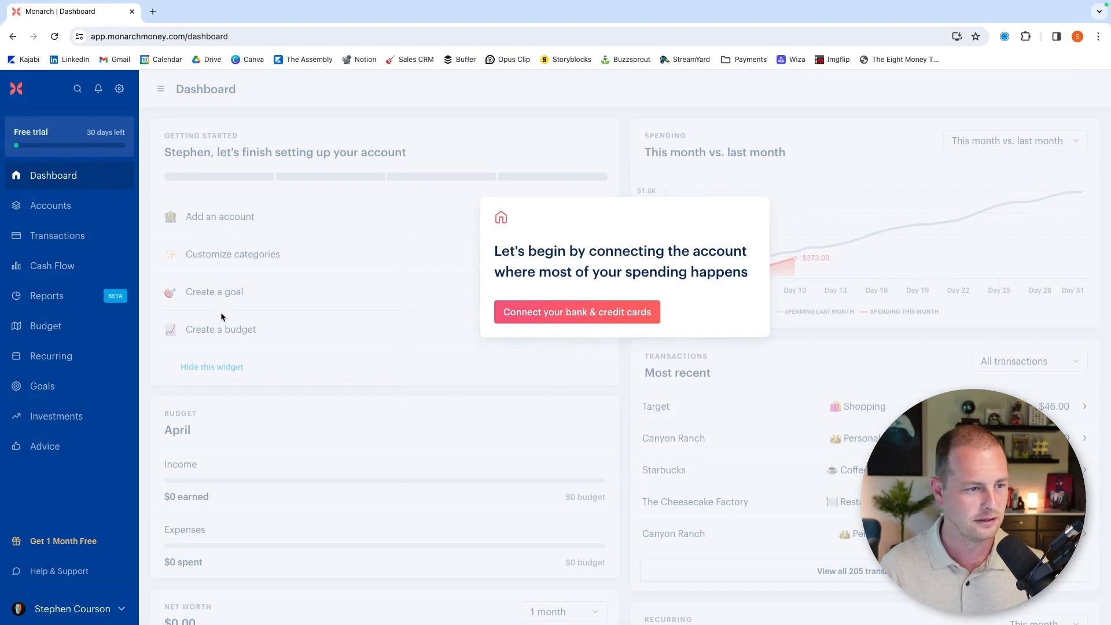
{"action": "left_click", "coordinate": [642, 315]}
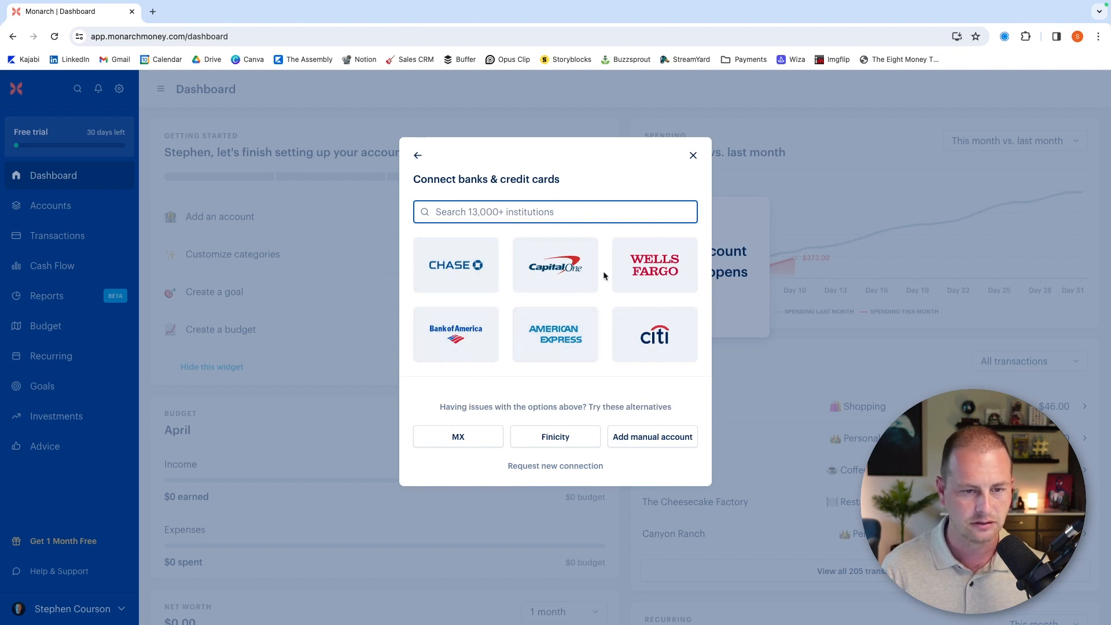
{"action": "left_click", "coordinate": [564, 283]}
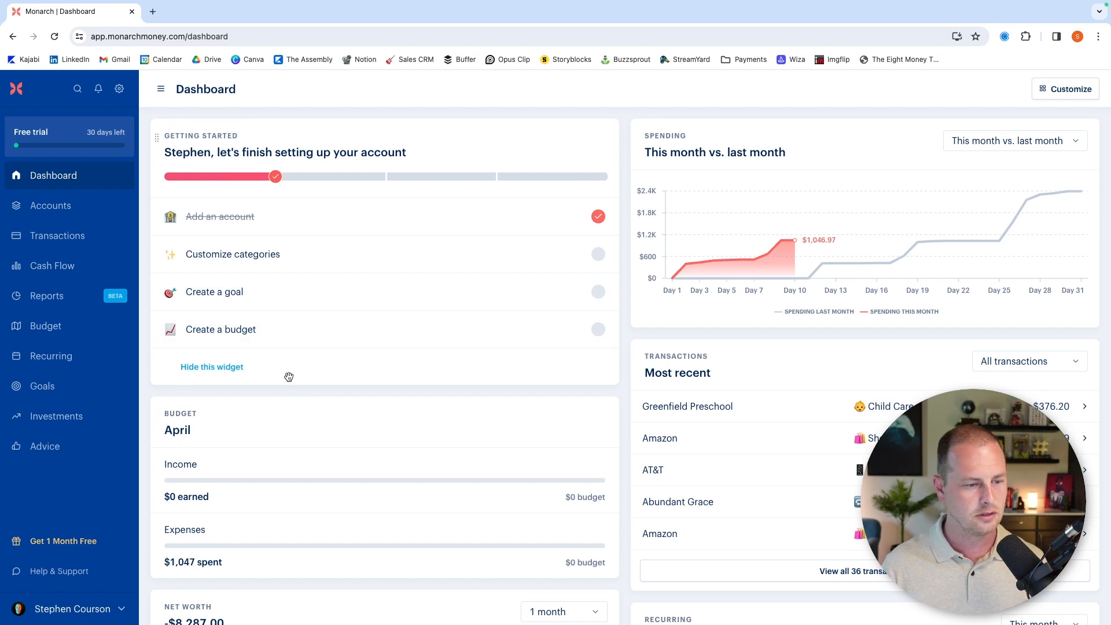
Examine the dashboard's budget and net worth widgets, viewing net worth over 3 months and returning it to the 1 month range.
{"action": "scroll", "coordinate": [287, 376], "scroll_direction": "down", "scroll_amount": 3}
{"action": "scroll", "coordinate": [242, 389], "scroll_direction": "down", "scroll_amount": 1}
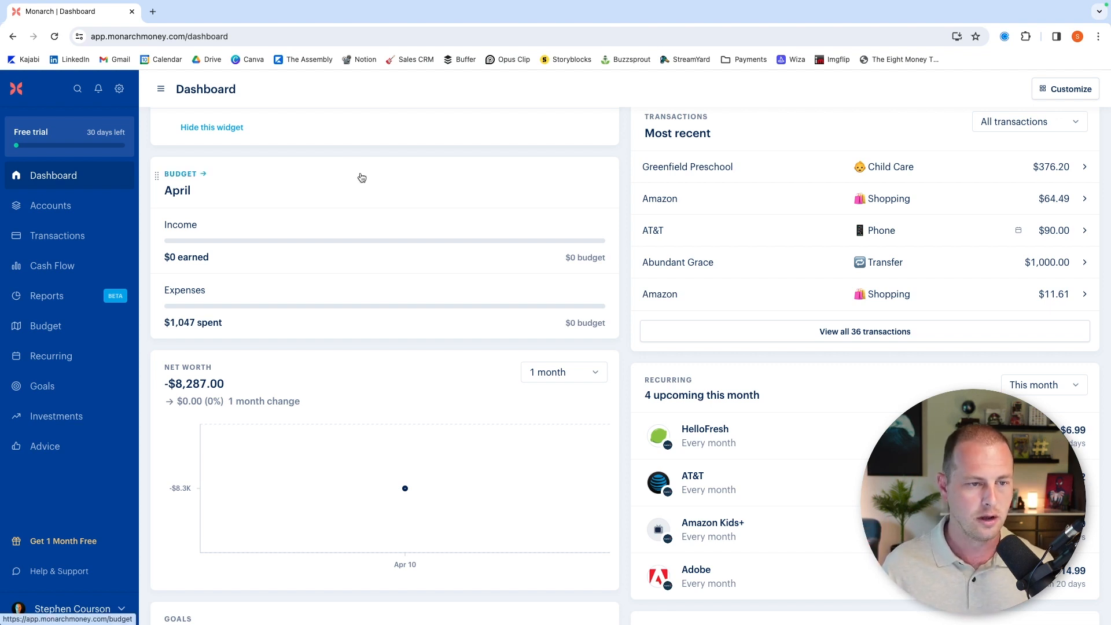
{"action": "scroll", "coordinate": [380, 157], "scroll_direction": "down", "scroll_amount": 3}
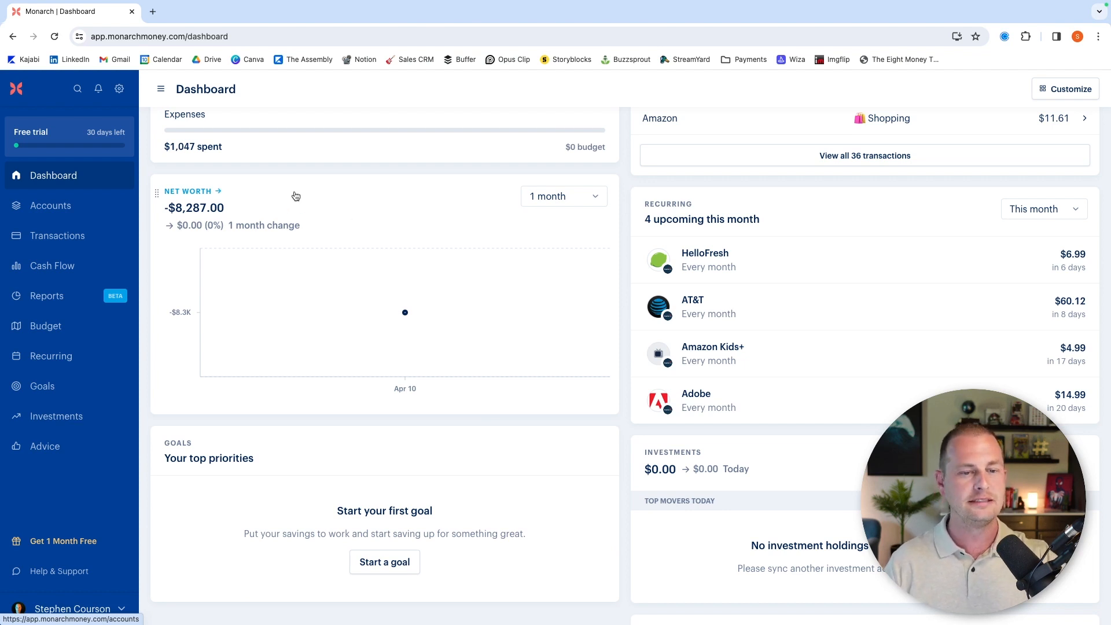
{"action": "left_click", "coordinate": [584, 198]}
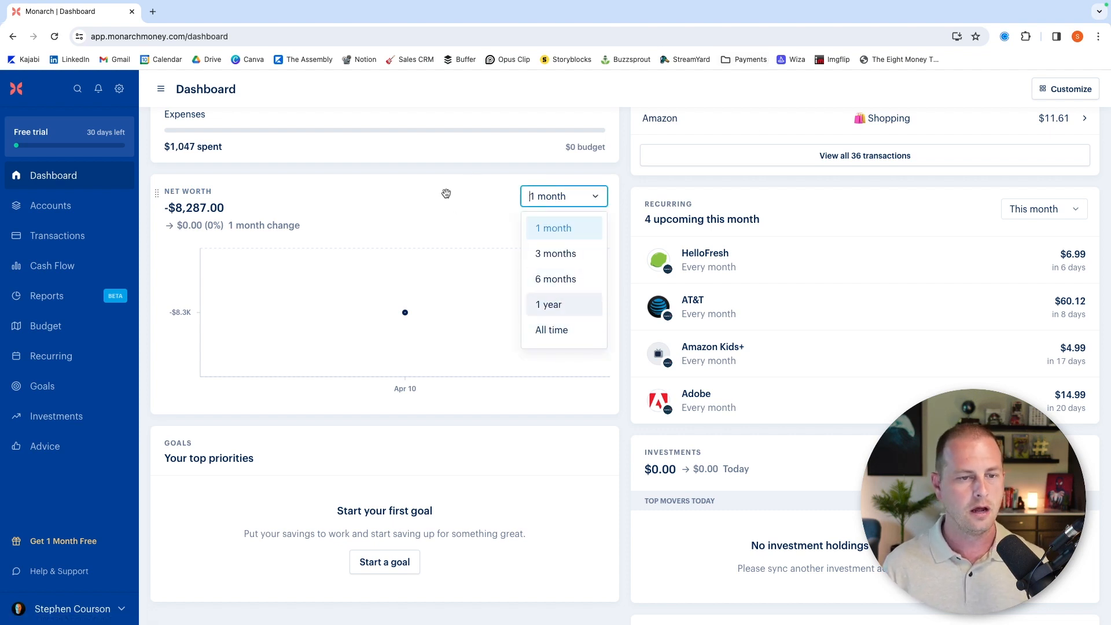
{"action": "left_click", "coordinate": [568, 259]}
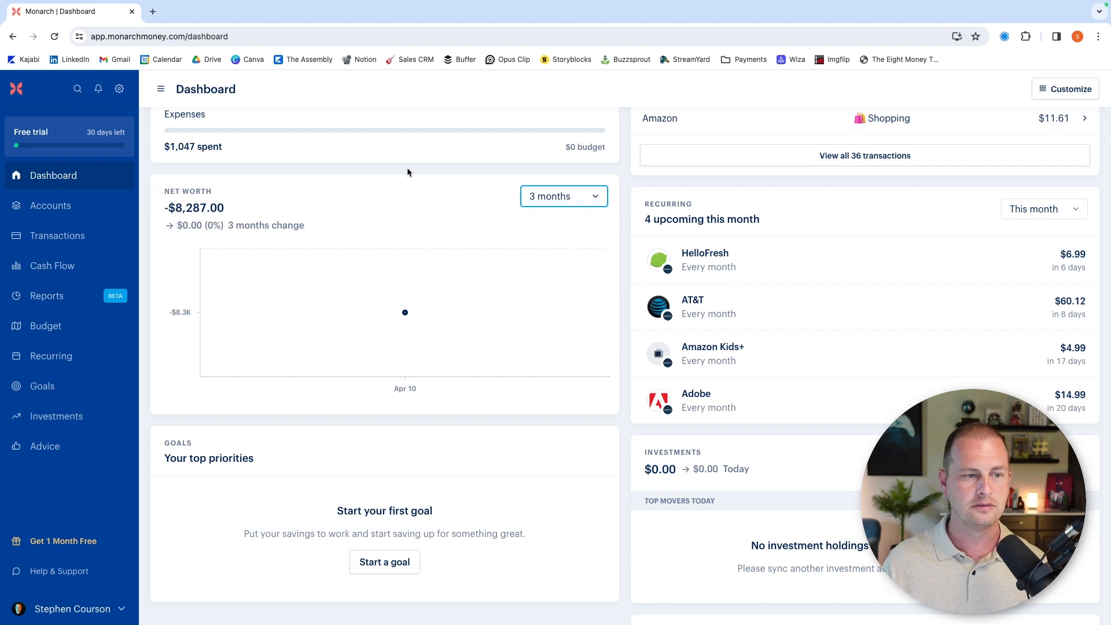
{"action": "left_click", "coordinate": [575, 197]}
{"action": "left_click", "coordinate": [550, 226]}
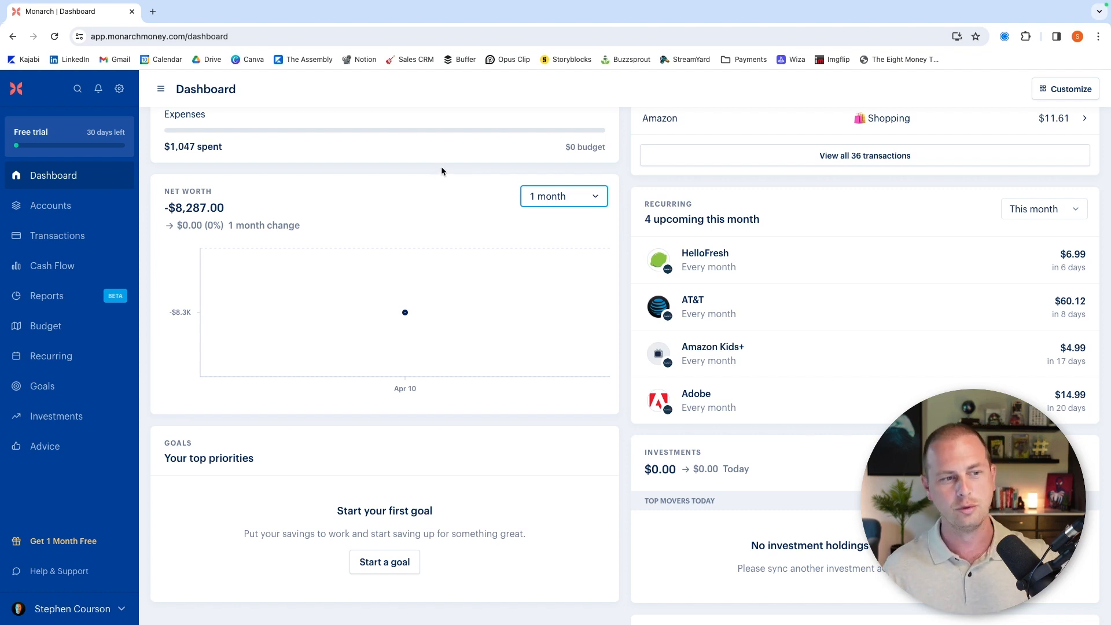
{"action": "left_click", "coordinate": [441, 166]}
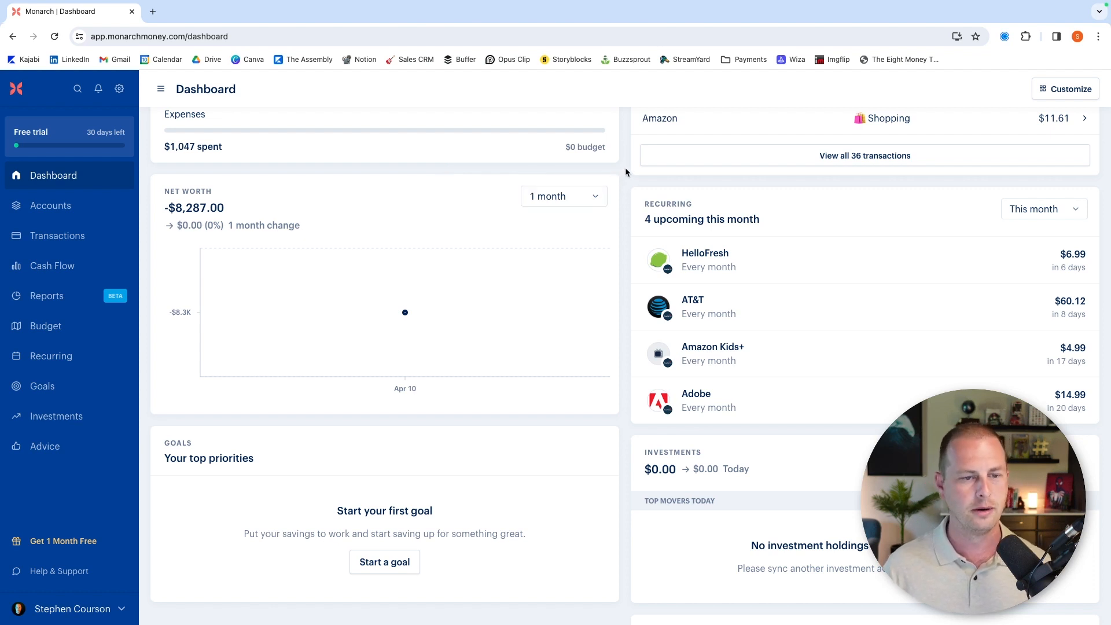
Open the Goals page from the dashboard's goals widget to start a first goal.
{"action": "scroll", "coordinate": [300, 234], "scroll_direction": "down", "scroll_amount": 3}
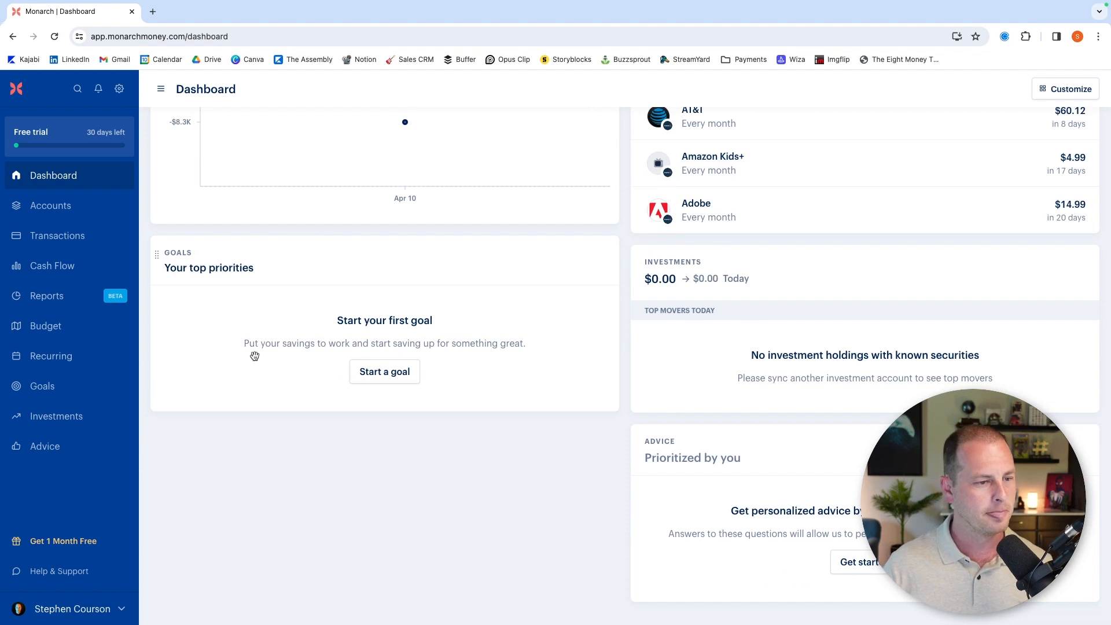
{"action": "left_click", "coordinate": [388, 383]}
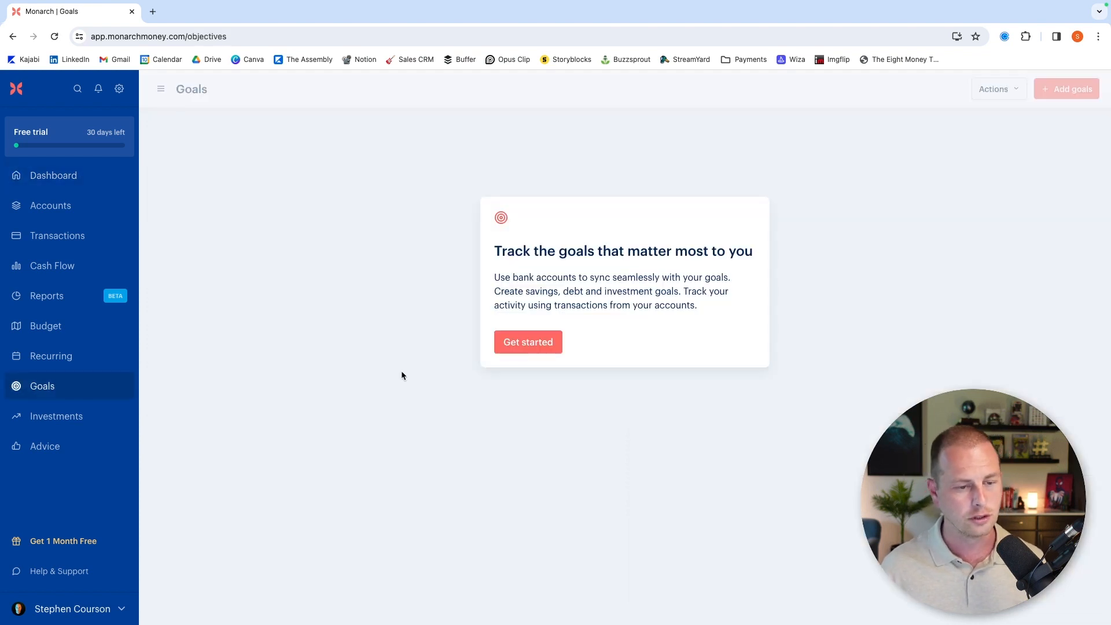
Start the goals setup and select one Vacation goal and one Student Loans goal.
{"action": "left_click", "coordinate": [535, 349]}
{"action": "scroll", "coordinate": [259, 249], "scroll_direction": "down", "scroll_amount": 3}
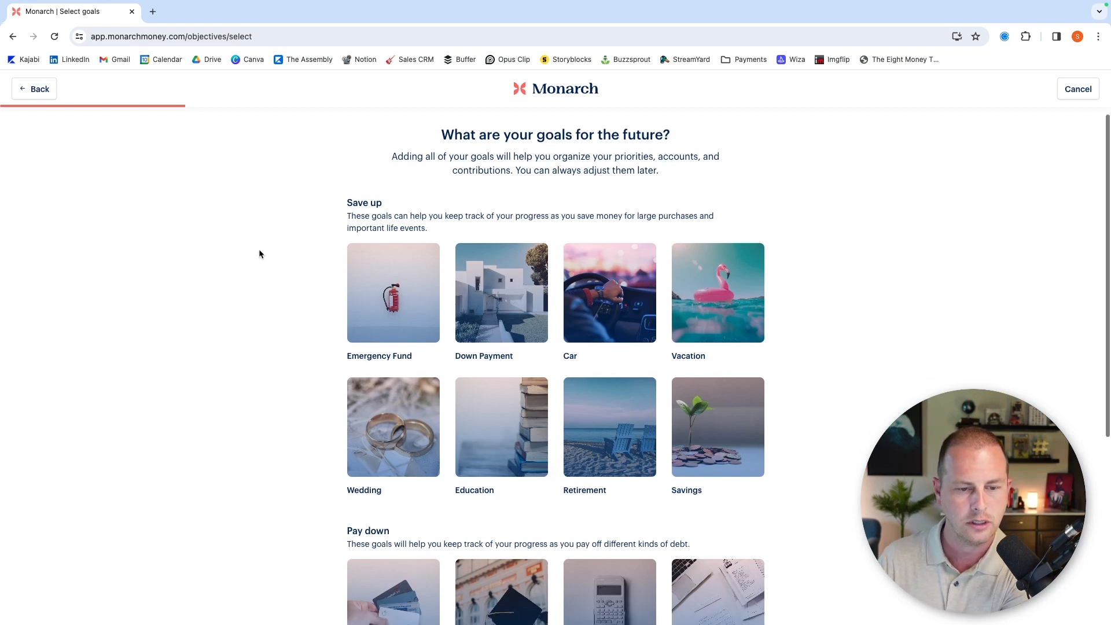
{"action": "left_click", "coordinate": [715, 252]}
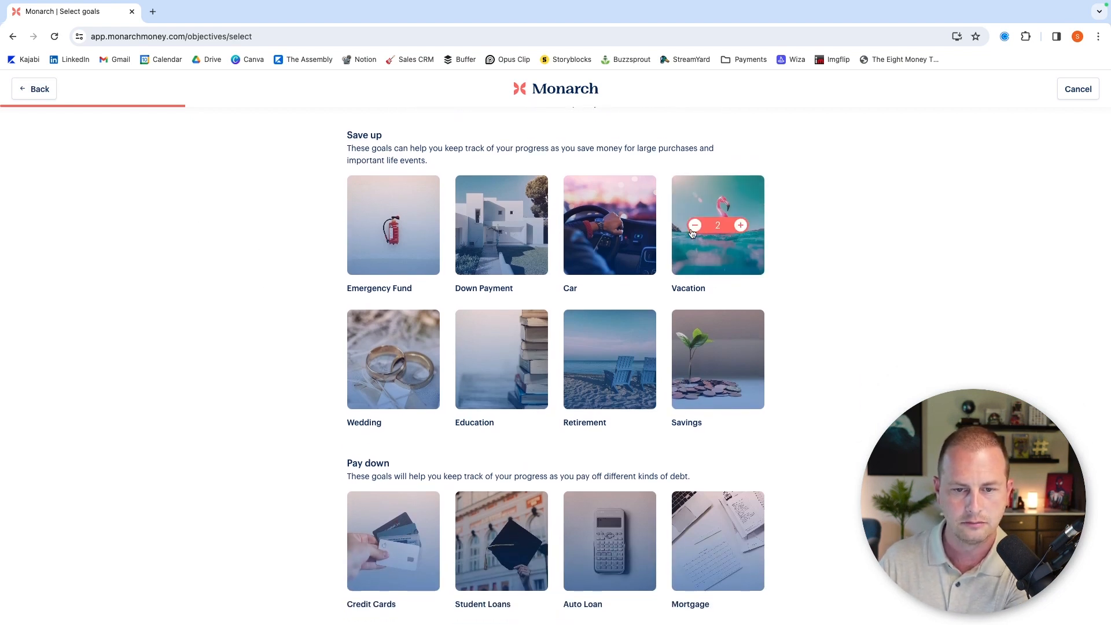
{"action": "scroll", "coordinate": [778, 377], "scroll_direction": "down", "scroll_amount": 2}
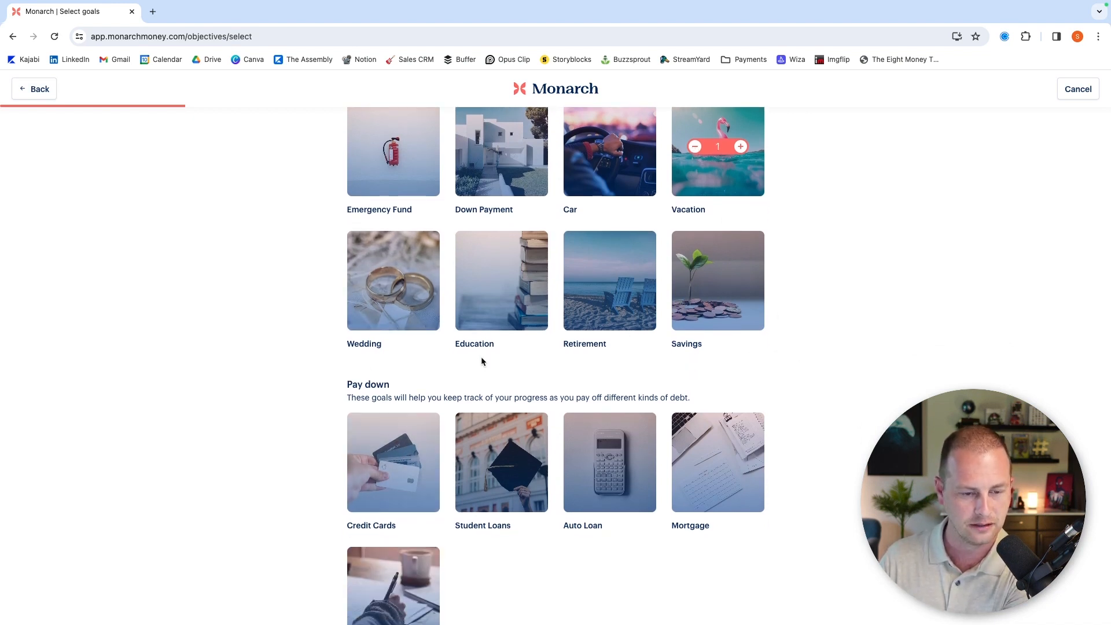
{"action": "scroll", "coordinate": [481, 362], "scroll_direction": "down", "scroll_amount": 4}
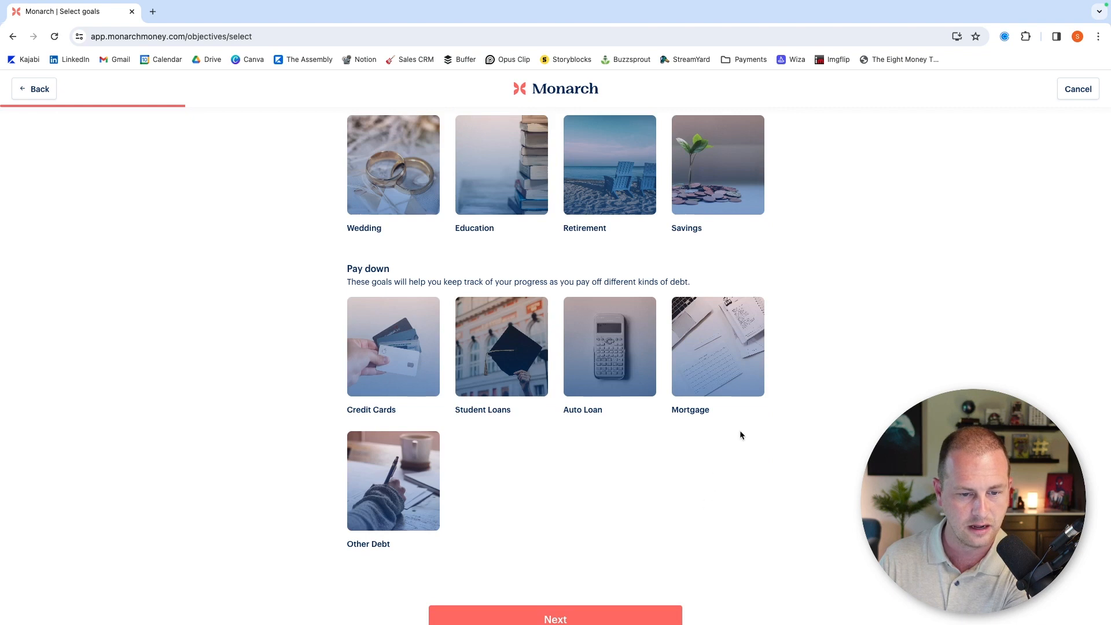
{"action": "left_click", "coordinate": [527, 373]}
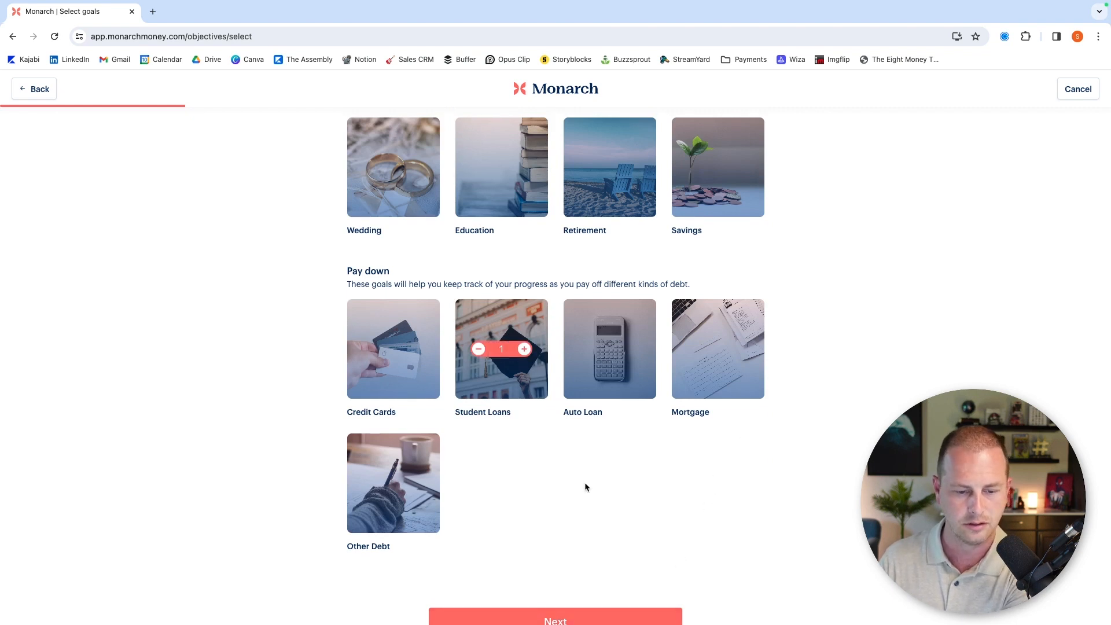
{"action": "scroll", "coordinate": [585, 482], "scroll_direction": "down", "scroll_amount": 1}
{"action": "left_click", "coordinate": [576, 593]}
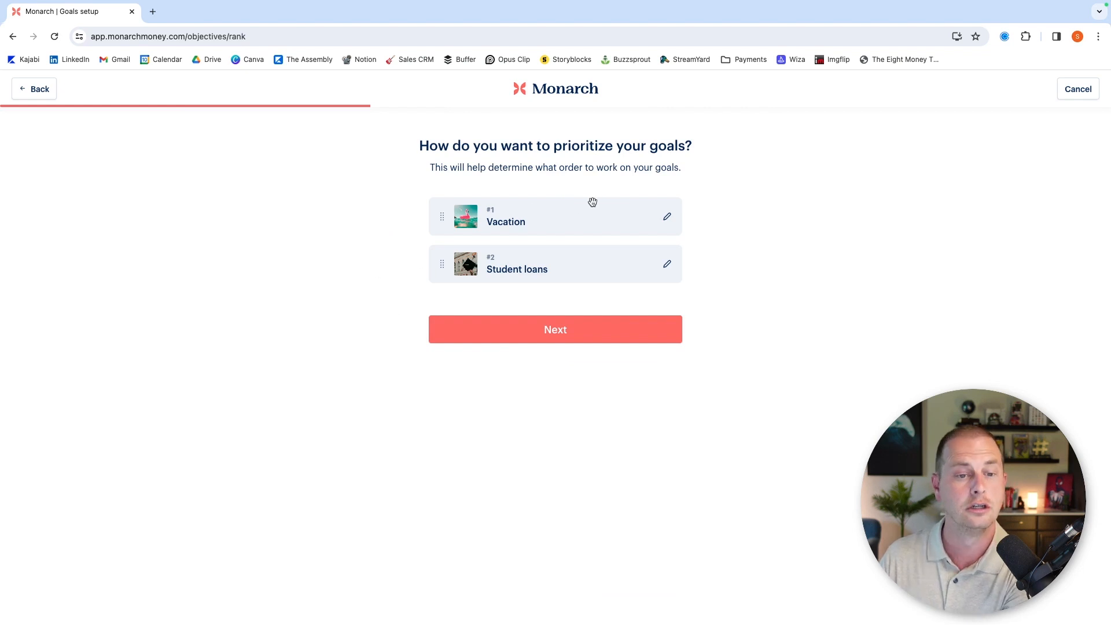
Try out reordering the goal priorities, then proceed with Vacation ranked first and Student loans second.
{"action": "left_click_drag", "start_coordinate": [442, 265], "coordinate": [424, 248]}
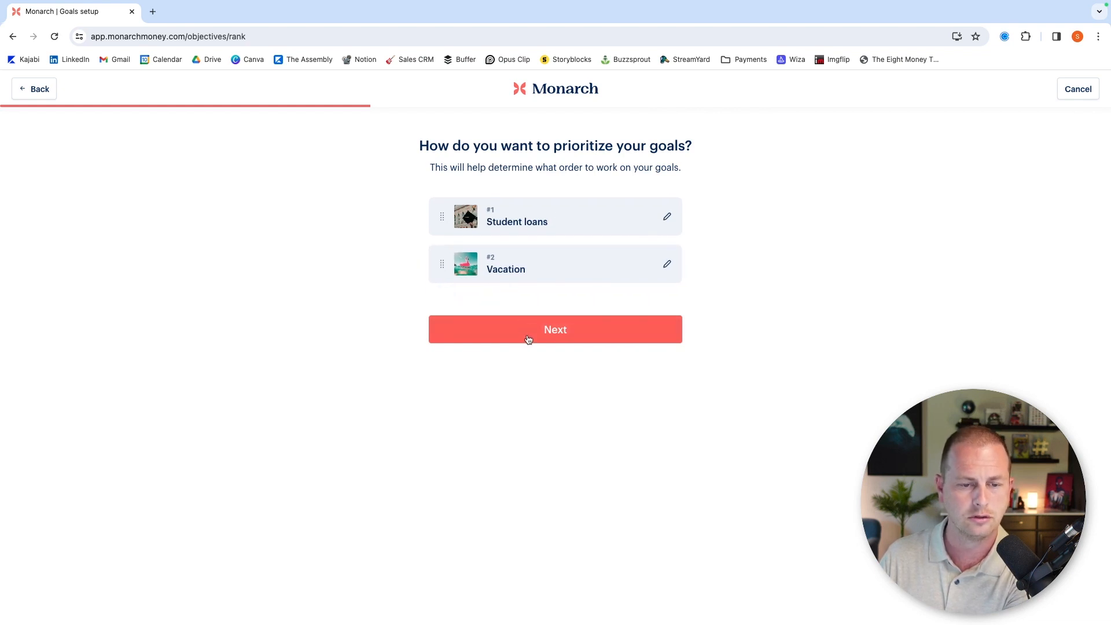
{"action": "left_click_drag", "start_coordinate": [438, 264], "coordinate": [439, 223]}
{"action": "left_click", "coordinate": [570, 328]}
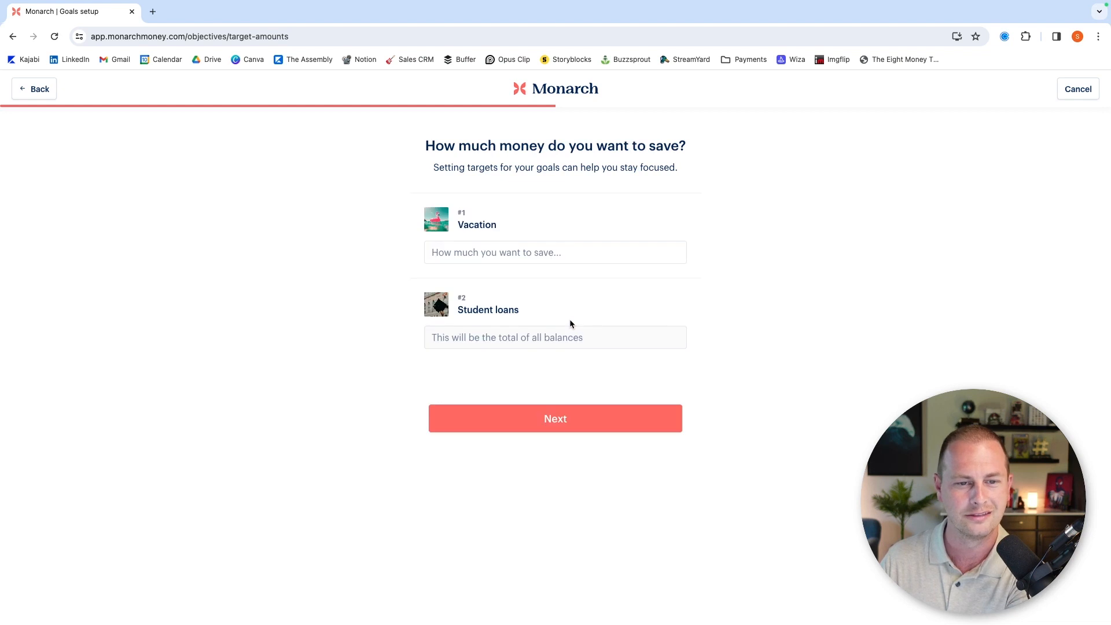
Set the Vacation goal's savings target to $5,000 and continue to account assignment.
{"action": "left_click", "coordinate": [491, 253]}
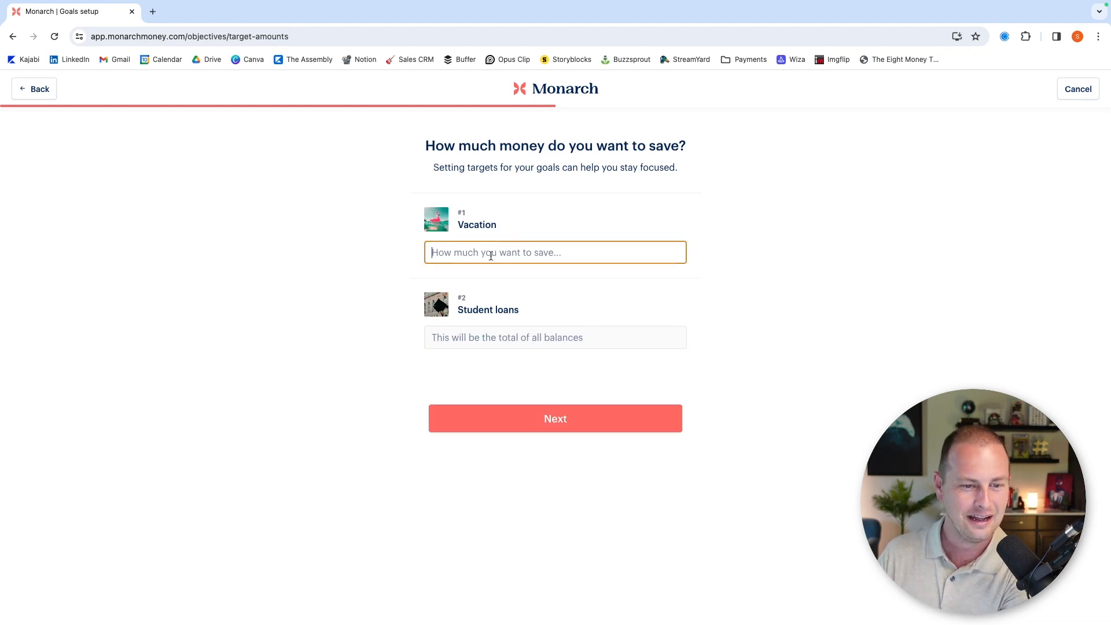
{"action": "type", "text": "5000"}
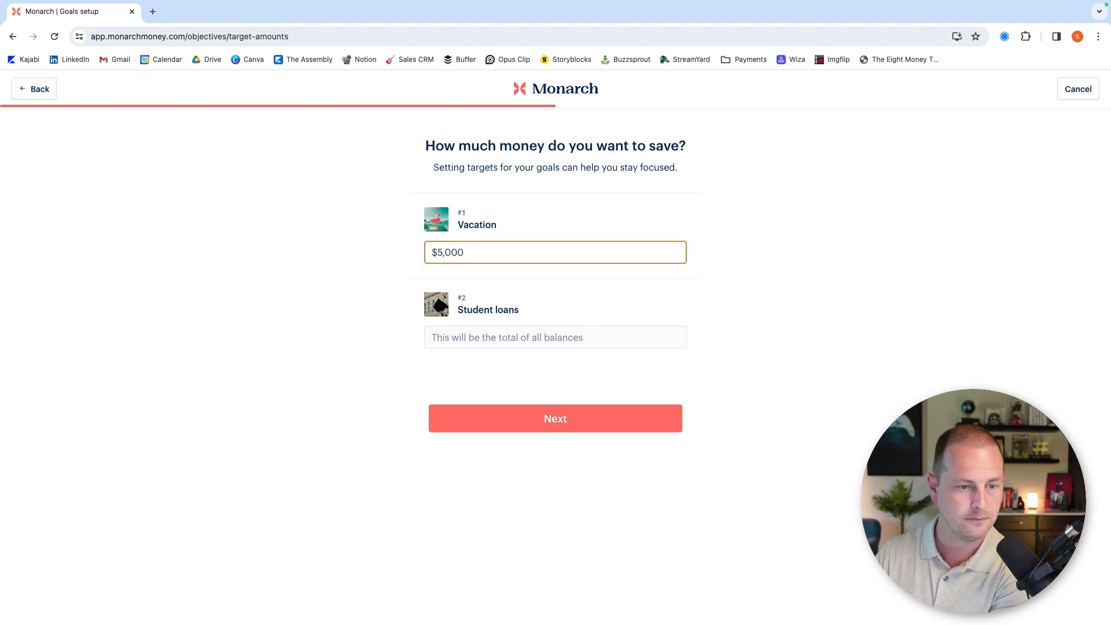
{"action": "left_click", "coordinate": [522, 338]}
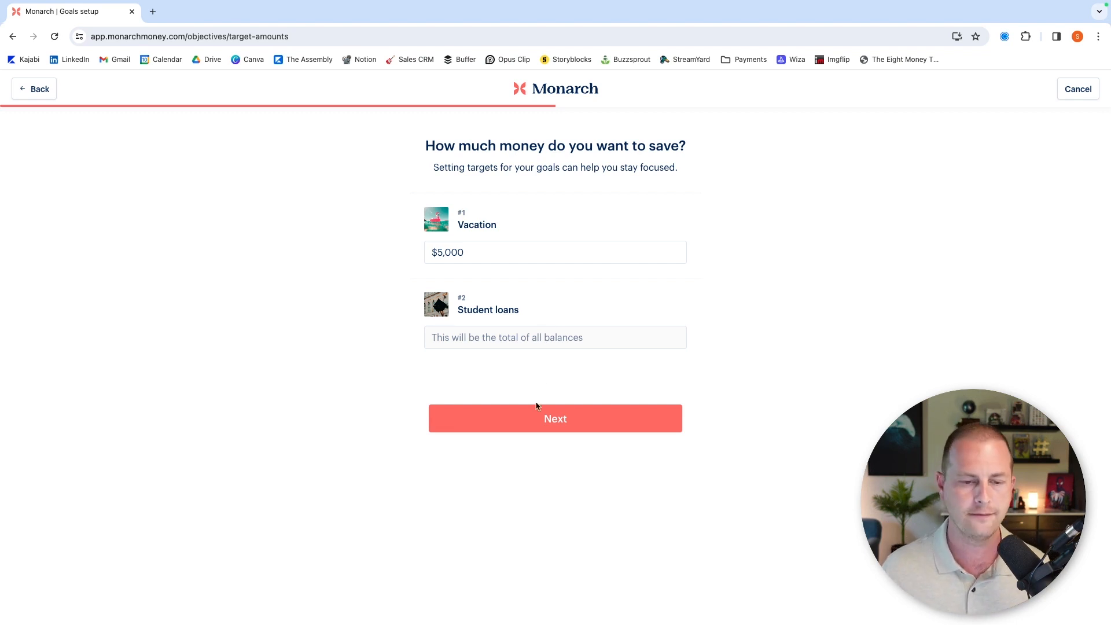
{"action": "left_click", "coordinate": [537, 425]}
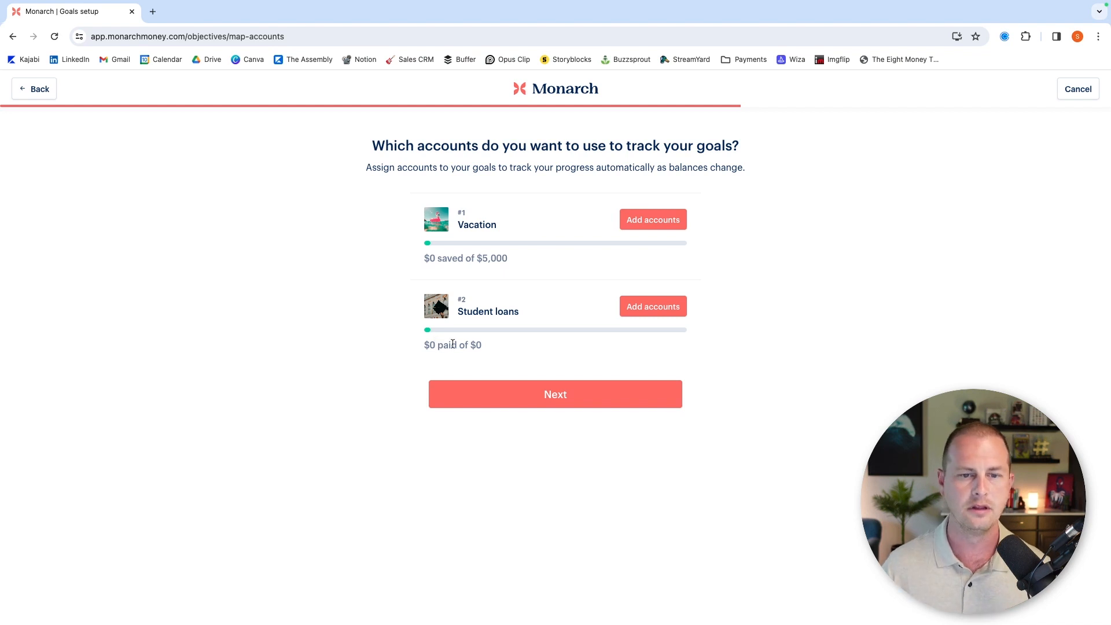
Assign the Quicksilver account to the Student loans goal and leave the Vacation goal without an account.
{"action": "left_click", "coordinate": [649, 313]}
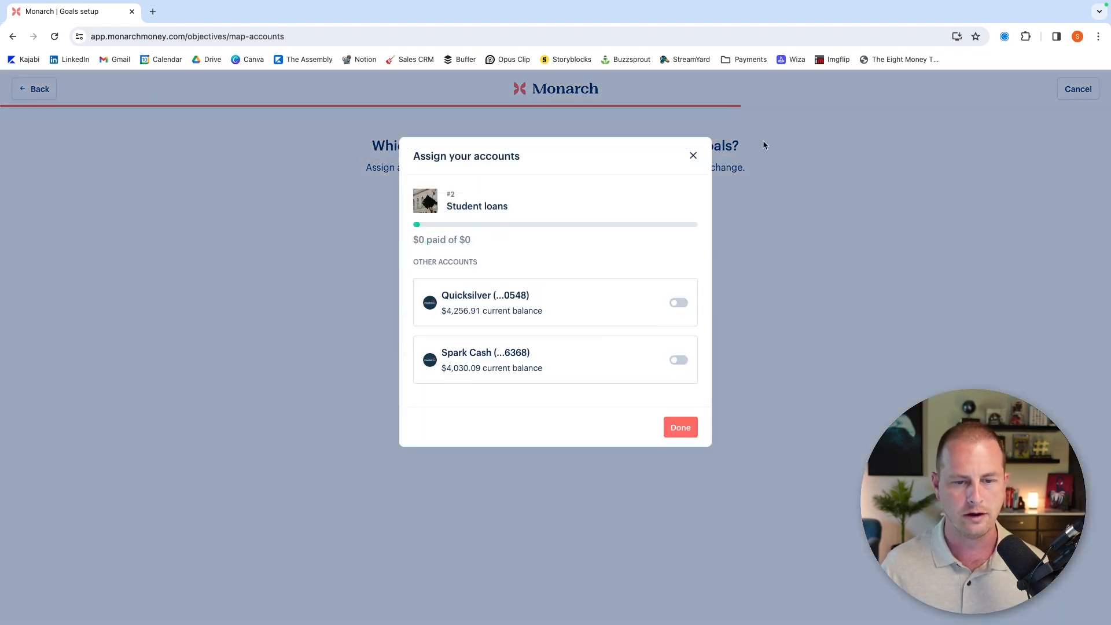
{"action": "left_click", "coordinate": [678, 303]}
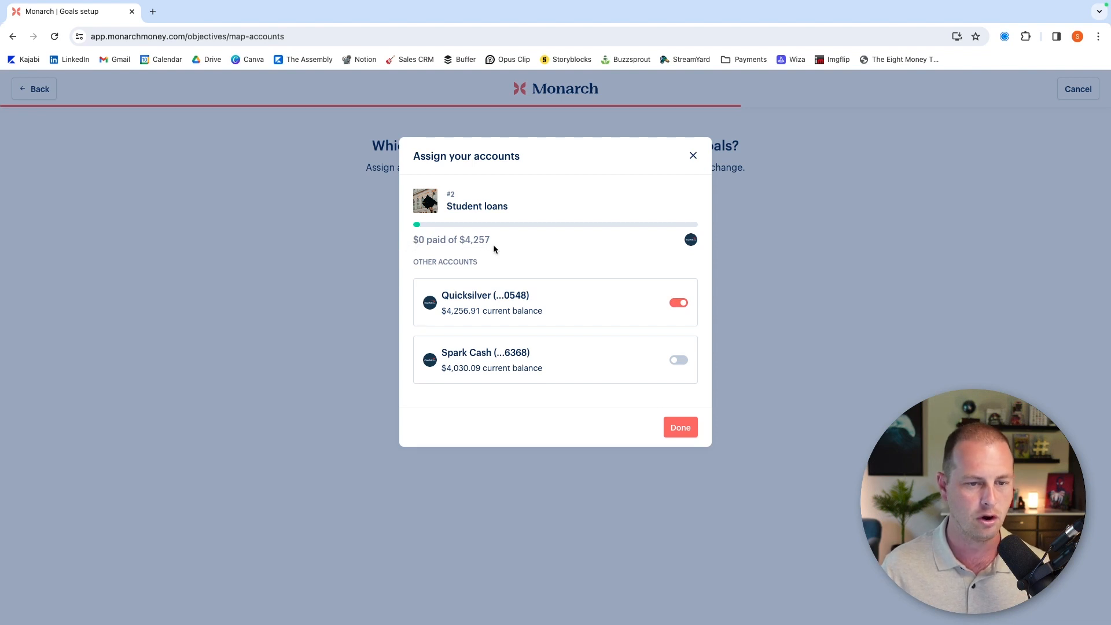
{"action": "left_click", "coordinate": [680, 428]}
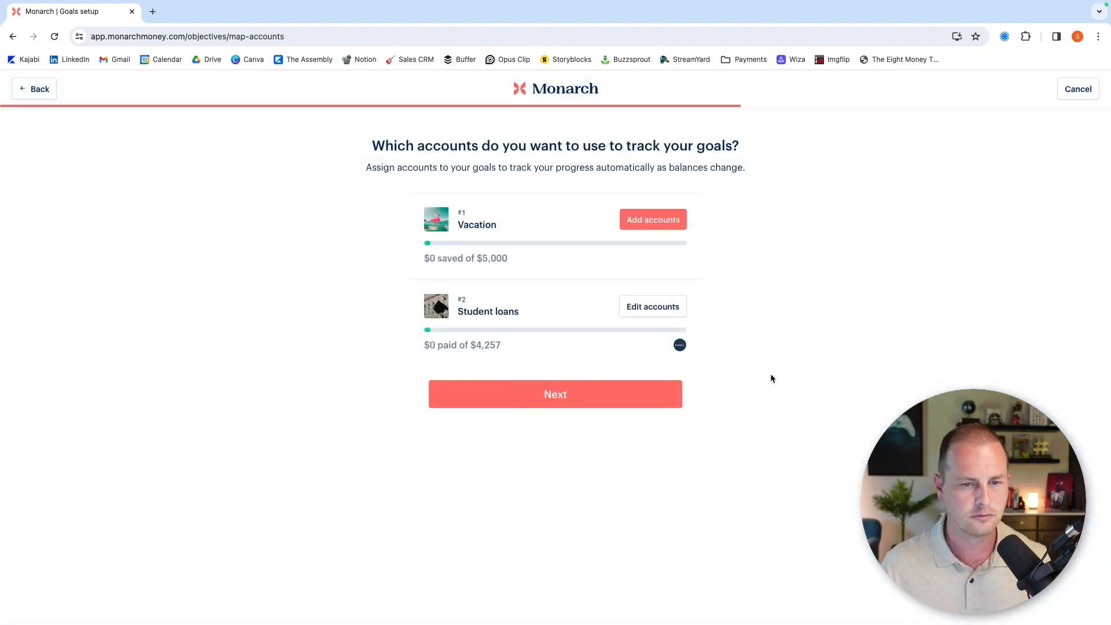
{"action": "left_click", "coordinate": [652, 225]}
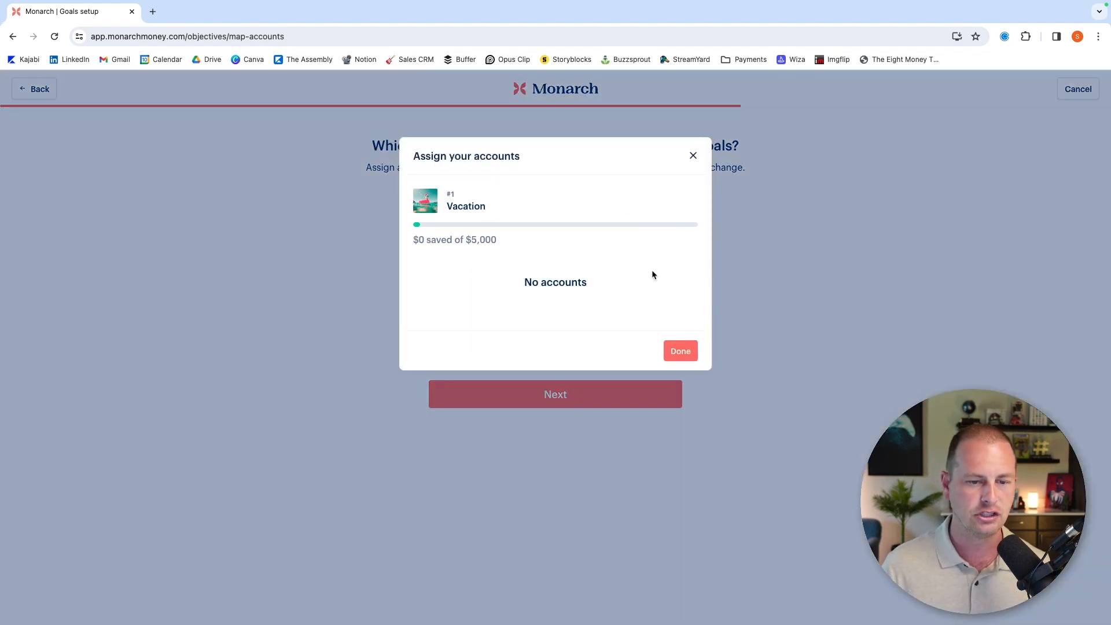
{"action": "left_click", "coordinate": [690, 351]}
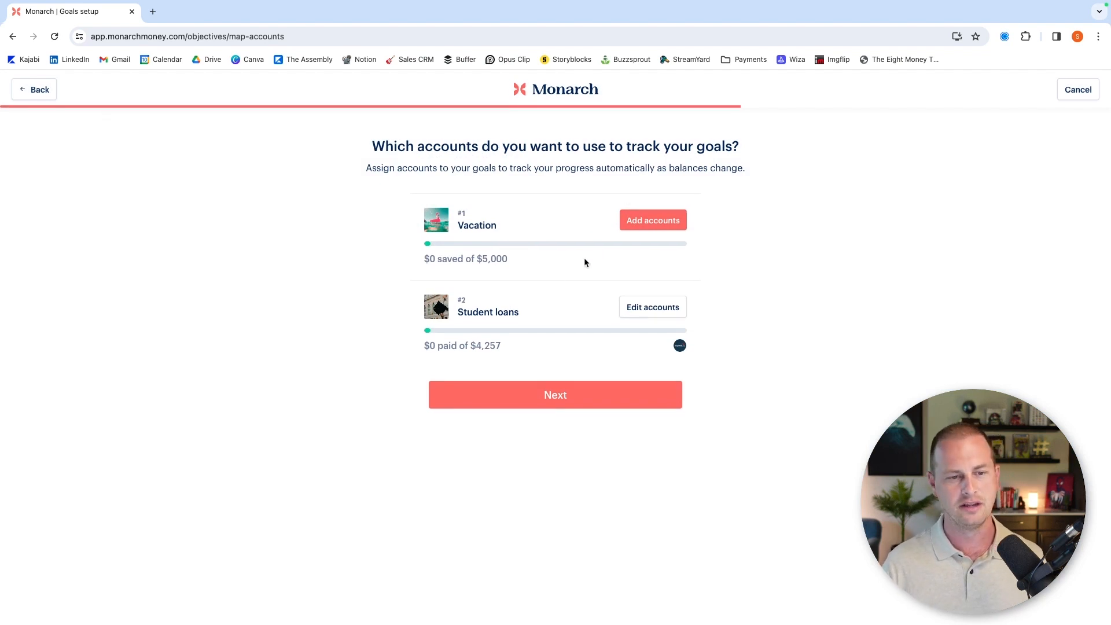
{"action": "left_click", "coordinate": [586, 399]}
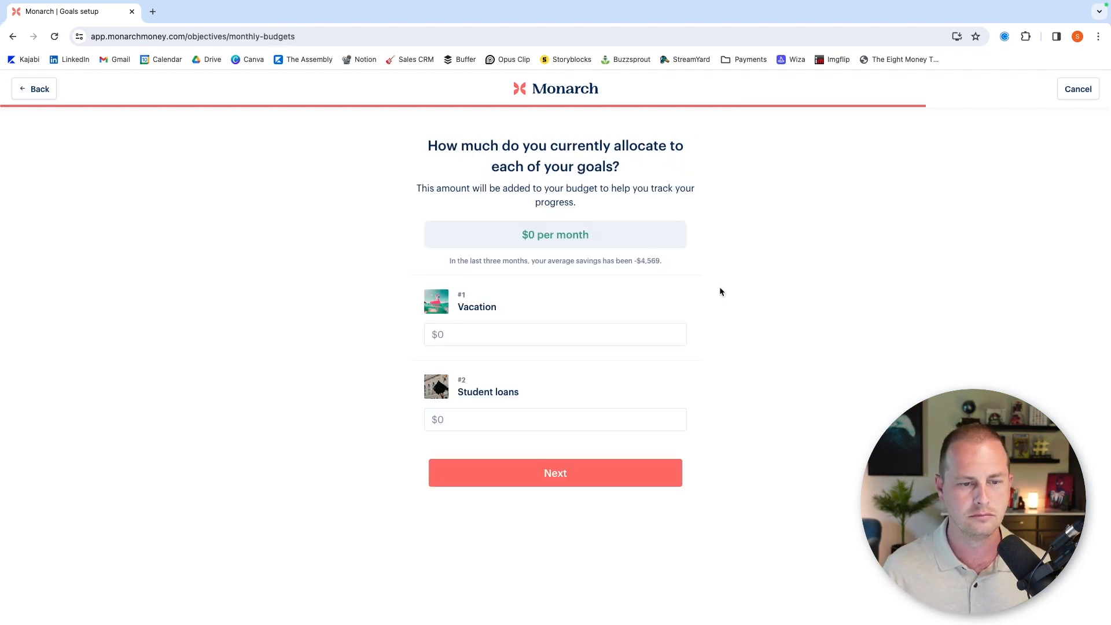
Allocate $200 per month to the Vacation goal and $400 per month to the Student loans goal.
{"action": "left_click", "coordinate": [513, 336]}
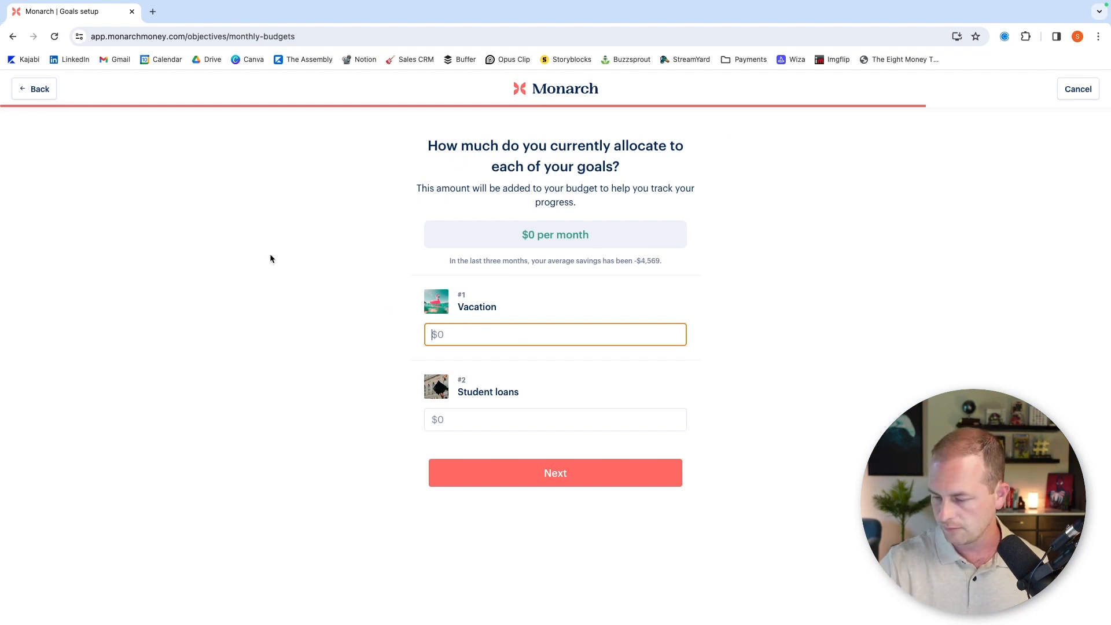
{"action": "type", "text": "200"}
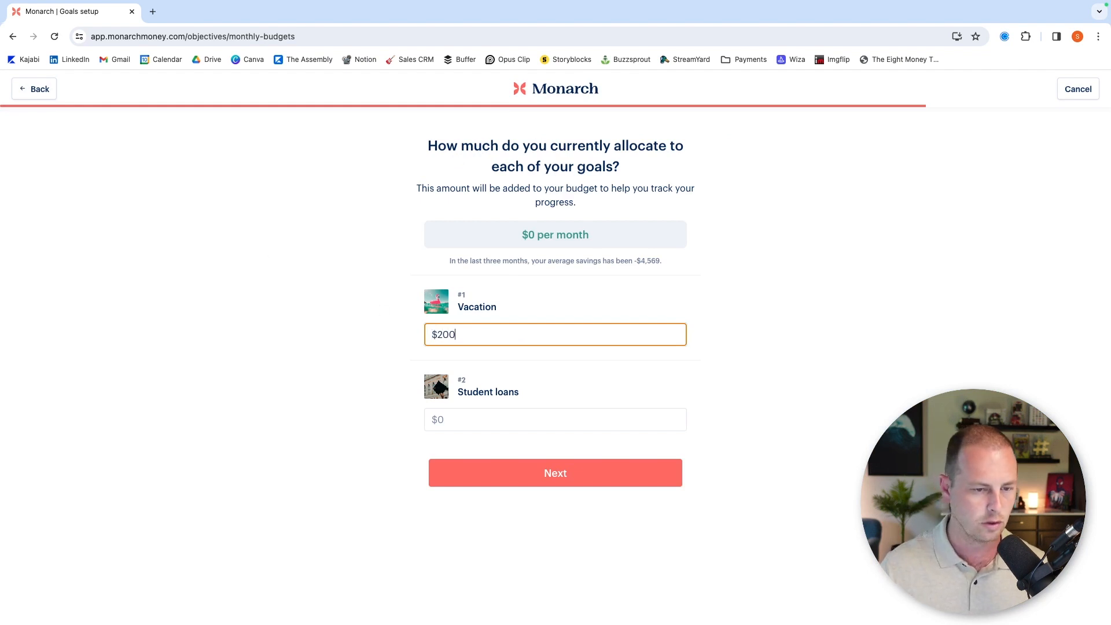
{"action": "left_click", "coordinate": [275, 301]}
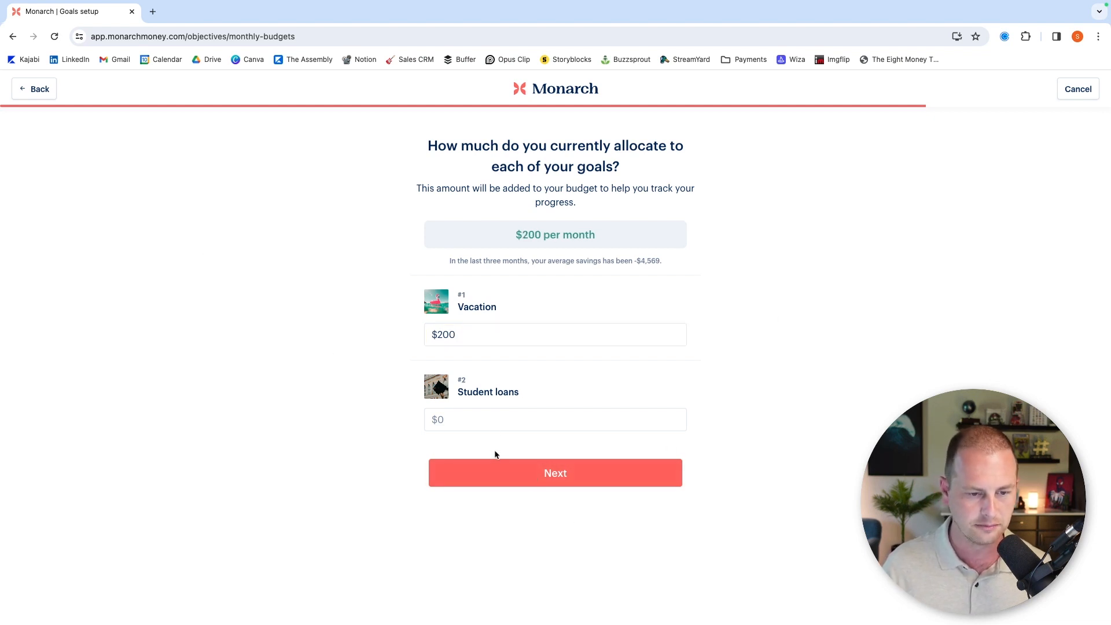
{"action": "left_click", "coordinate": [491, 419]}
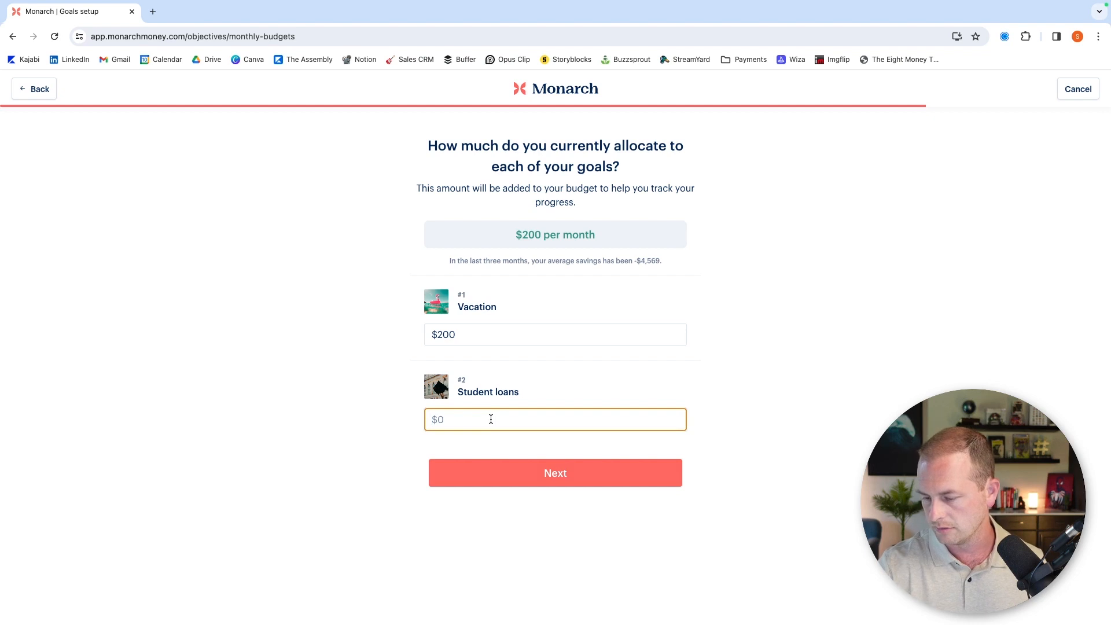
{"action": "type", "text": "400"}
{"action": "left_click", "coordinate": [877, 394]}
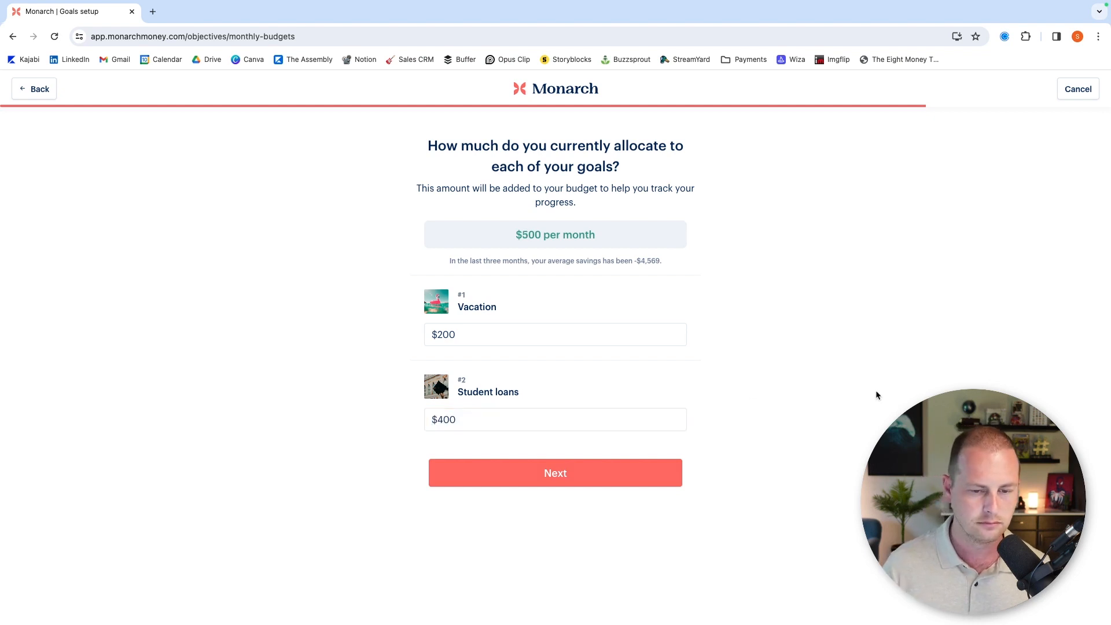
Change the Student loans monthly allocation to $800 and complete the goals setup.
{"action": "left_click", "coordinate": [445, 421]}
{"action": "key", "text": "BackSpace"}
{"action": "key", "text": "BackSpace"}
{"action": "type", "text": "8"}
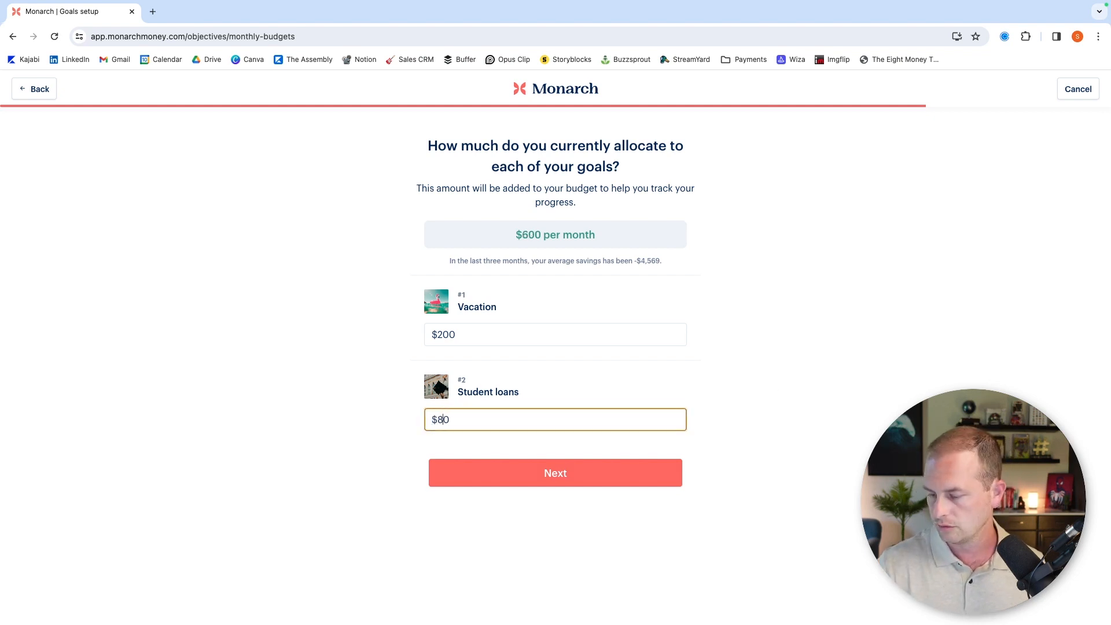
{"action": "type", "text": "0"}
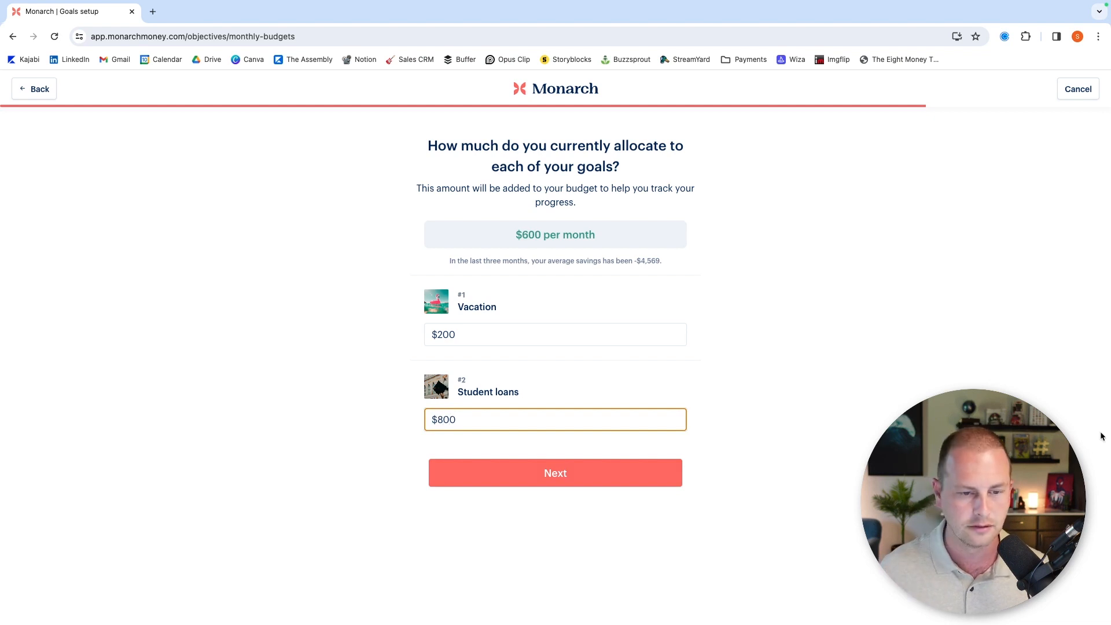
{"action": "left_click", "coordinate": [723, 398]}
{"action": "left_click", "coordinate": [544, 480]}
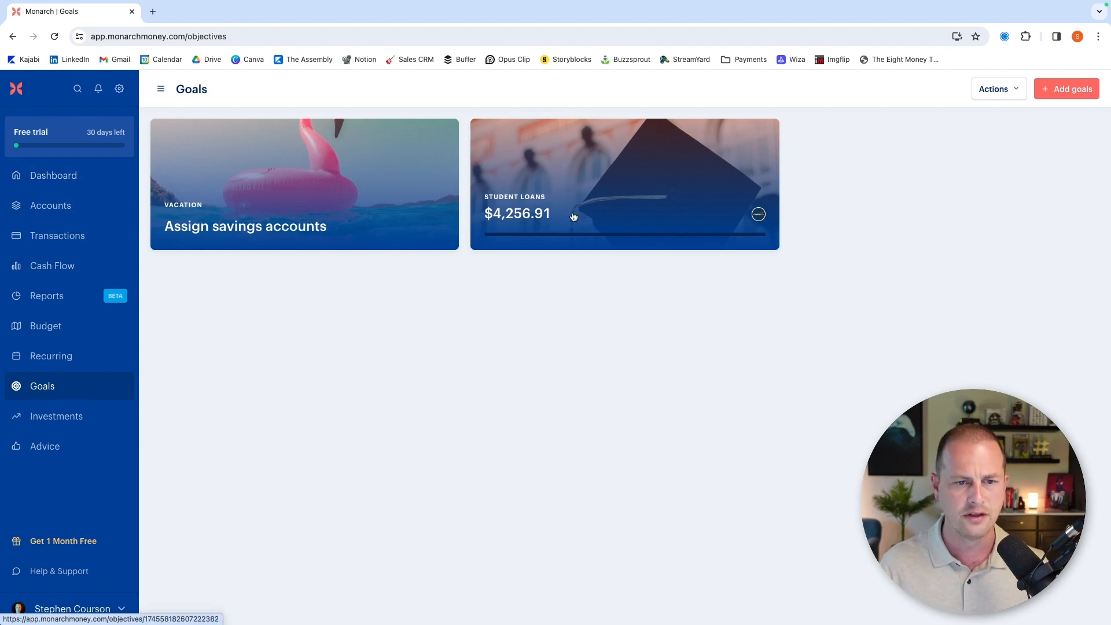
Check the dashboard's setup checklist, then review the Vacation goal's contributions, balances and details from the Goals page.
{"action": "left_click", "coordinate": [65, 181]}
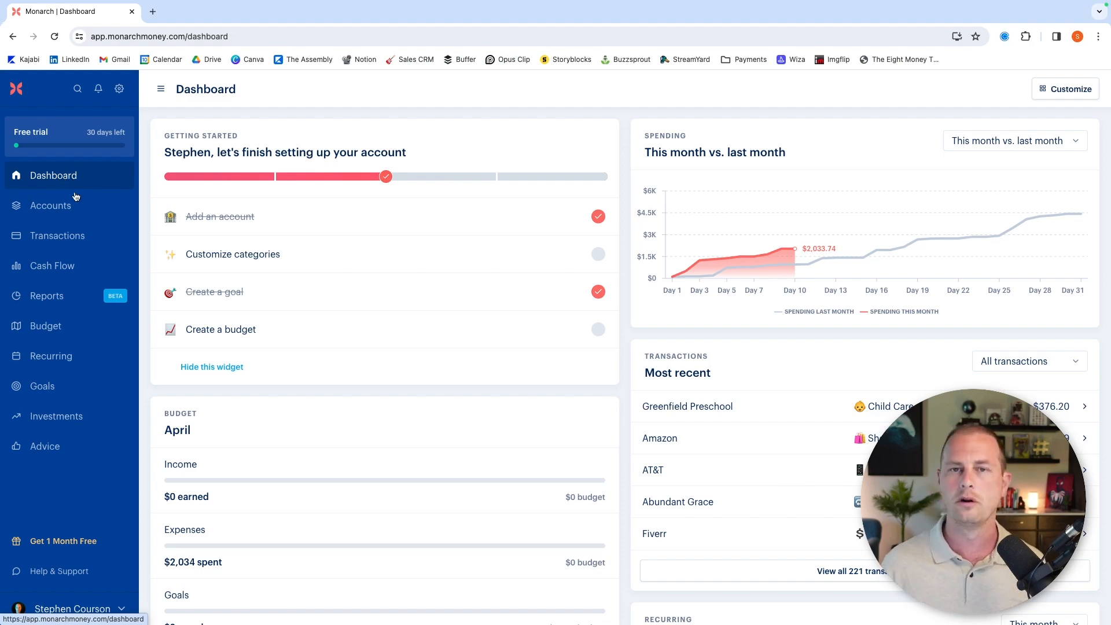
{"action": "key", "text": "F4"}
{"action": "left_click", "coordinate": [34, 394]}
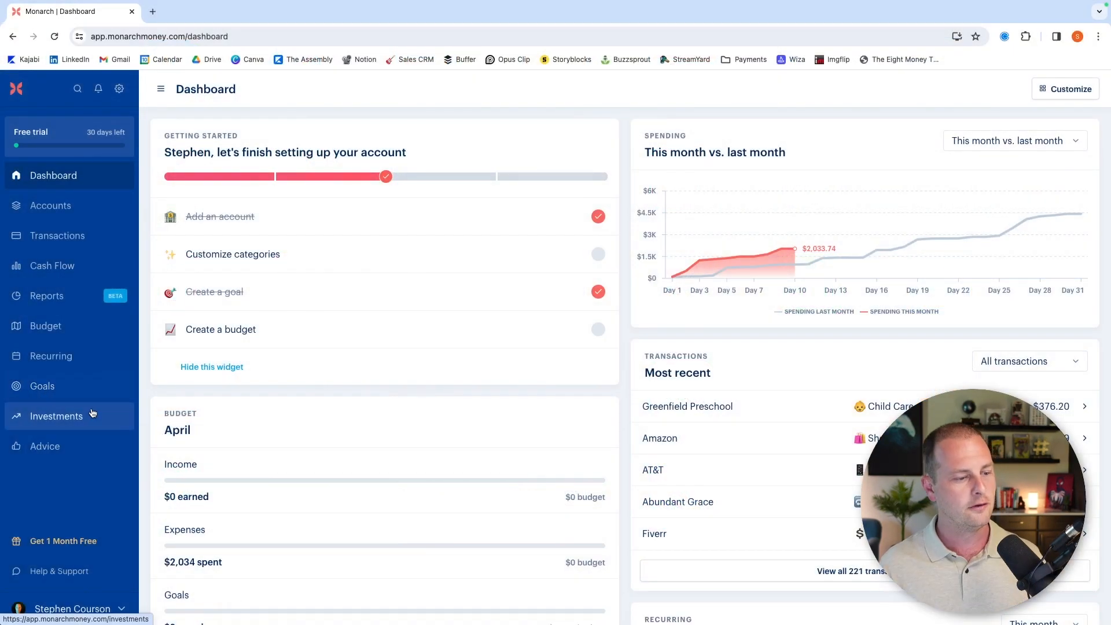
{"action": "left_click", "coordinate": [61, 387]}
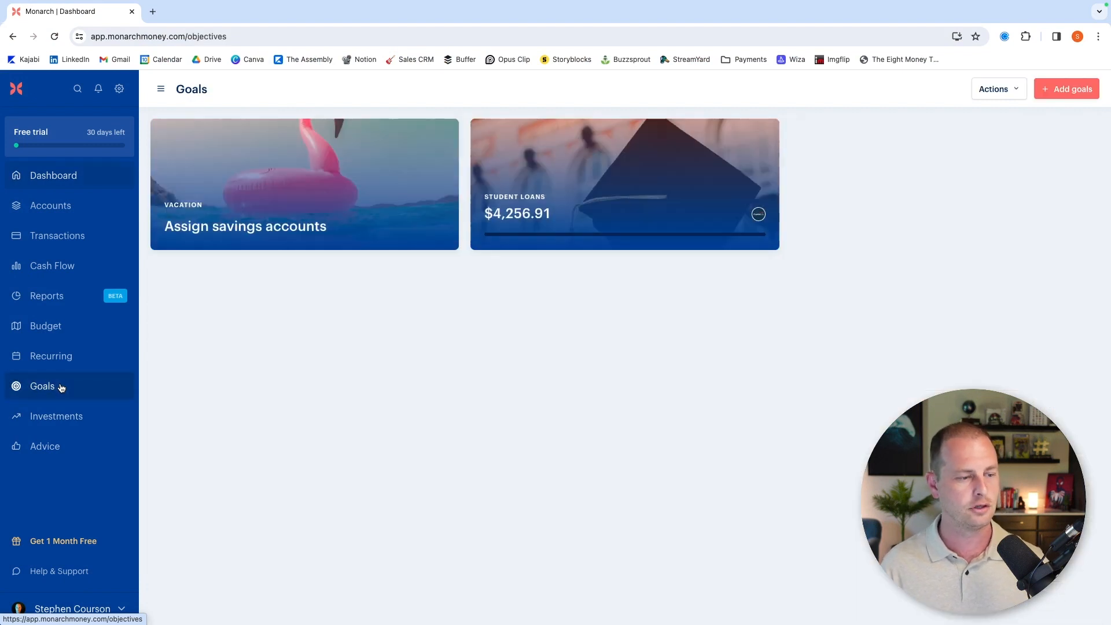
{"action": "left_click", "coordinate": [301, 210]}
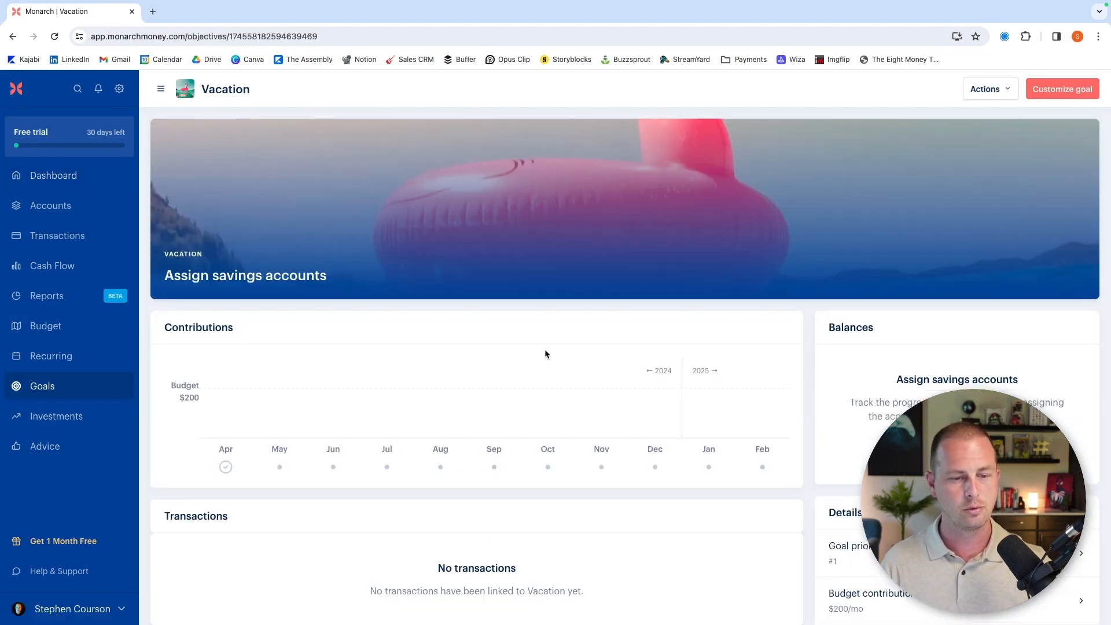
{"action": "scroll", "coordinate": [329, 434], "scroll_direction": "down", "scroll_amount": 2}
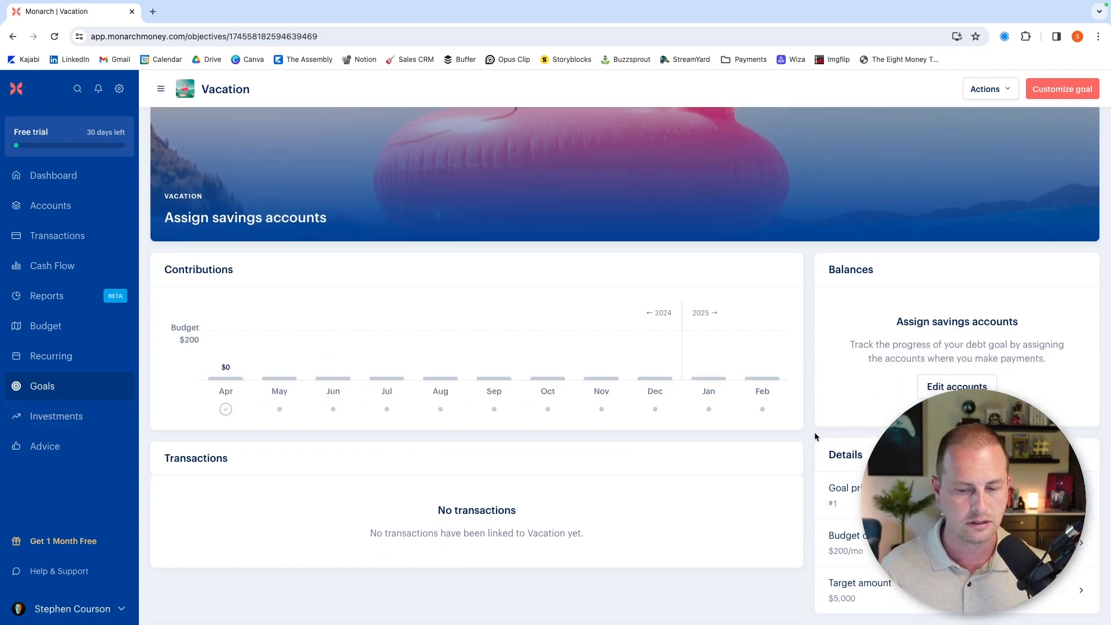
Open Cash Flow from the dashboard's spending widget and examine the monthly chart and the April 2024 income and expense breakdown.
{"action": "left_click", "coordinate": [56, 174]}
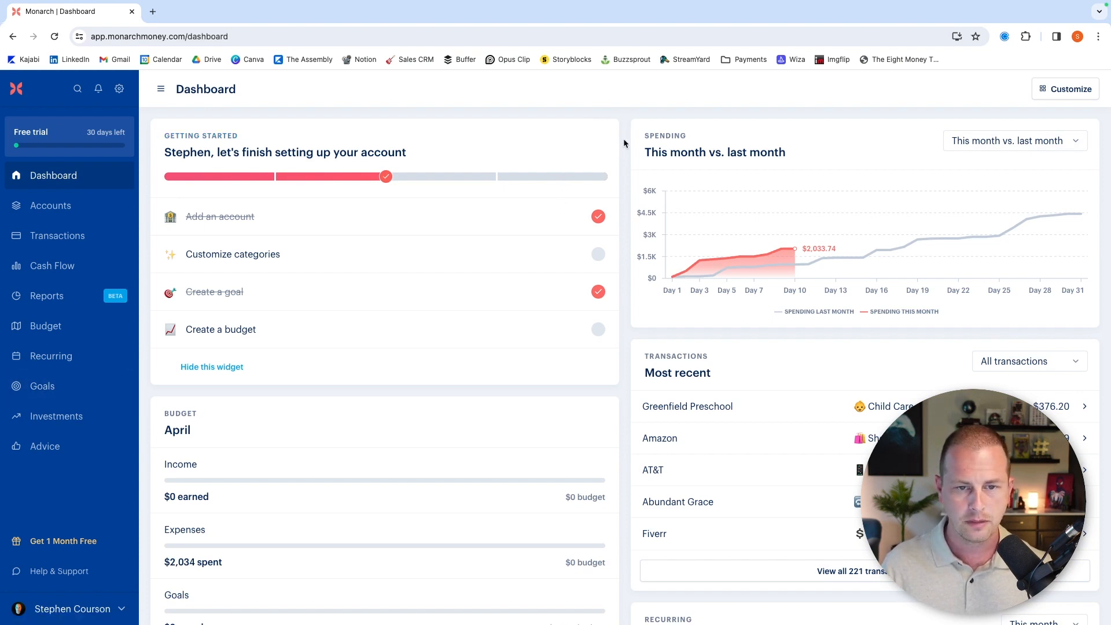
{"action": "left_click", "coordinate": [698, 139]}
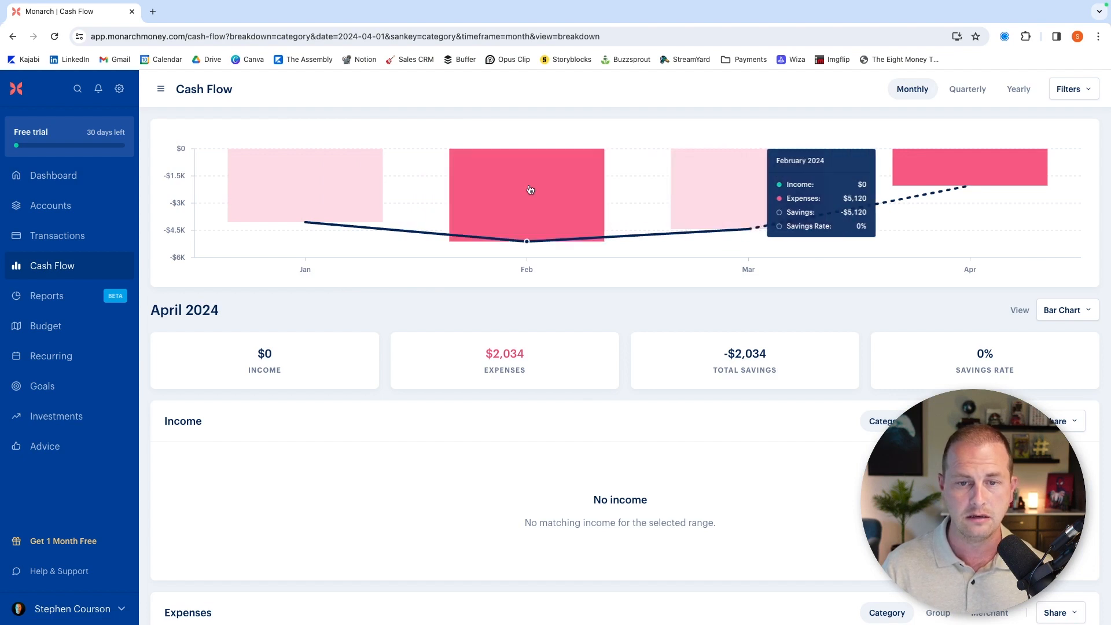
{"action": "mouse_move", "coordinate": [311, 181]}
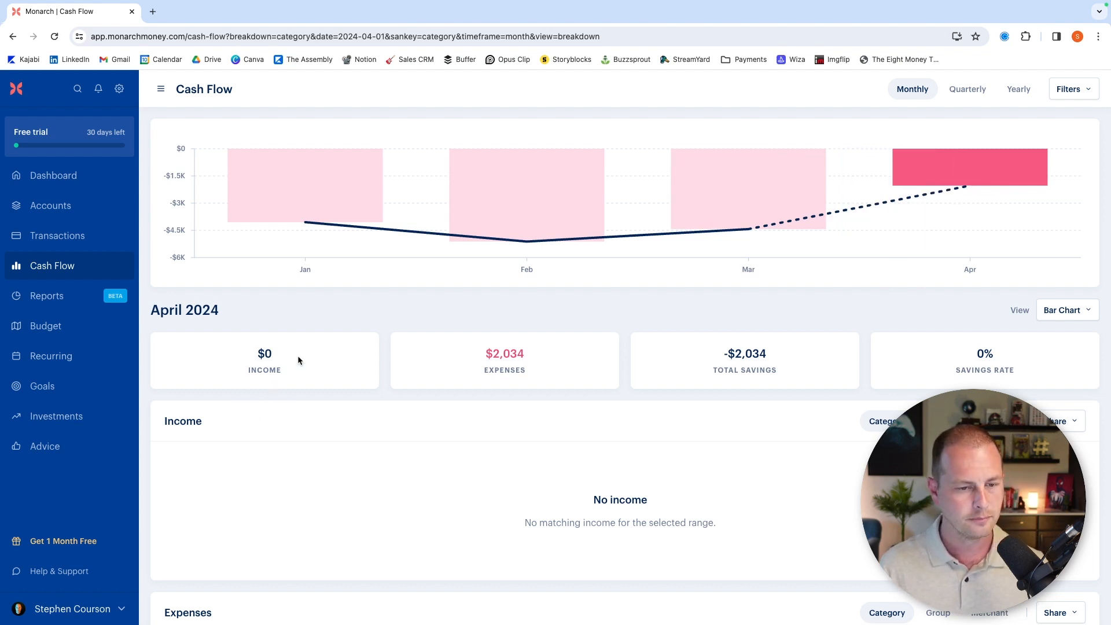
{"action": "scroll", "coordinate": [297, 360], "scroll_direction": "down", "scroll_amount": 3}
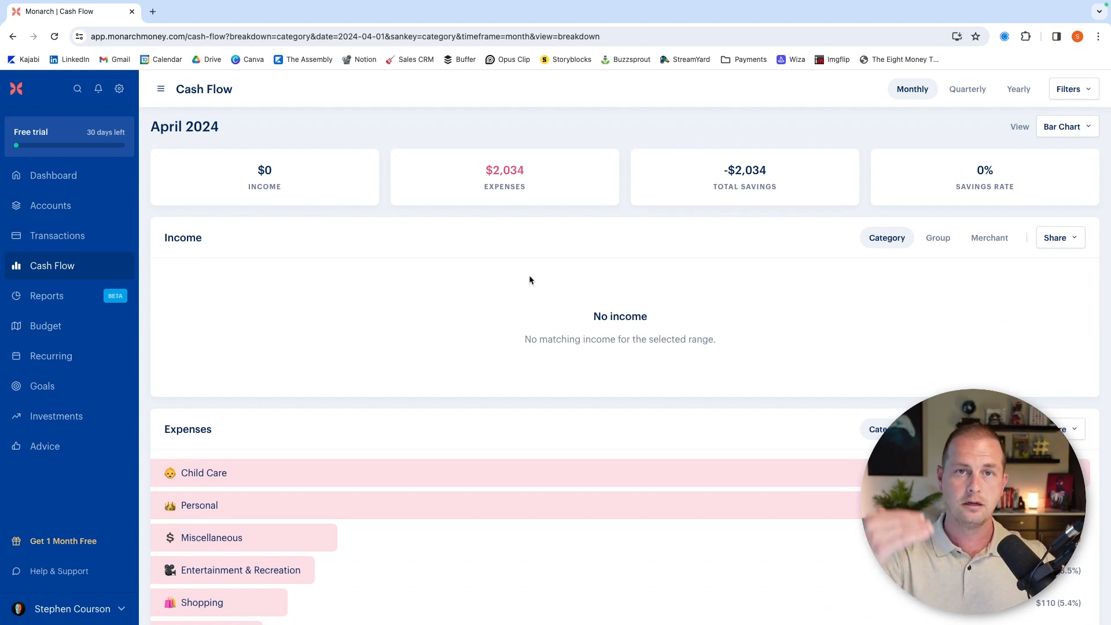
Review the April 2024 expense breakdown, then inspect the Child Care transactions and their category choices before returning to Cash Flow.
{"action": "scroll", "coordinate": [565, 268], "scroll_direction": "down", "scroll_amount": 2}
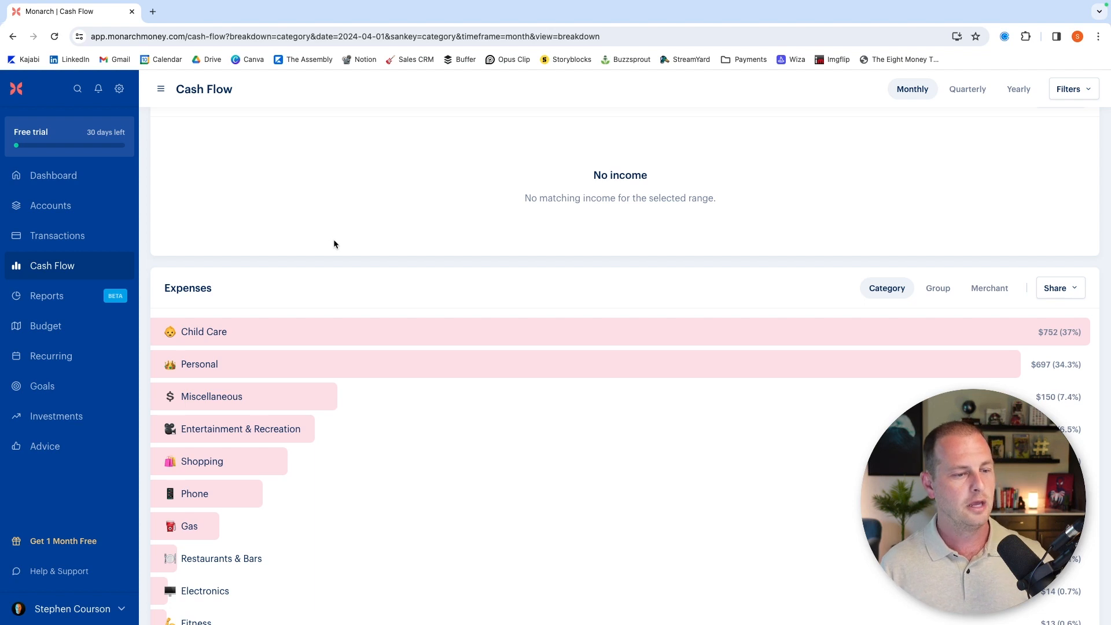
{"action": "scroll", "coordinate": [497, 495], "scroll_direction": "down", "scroll_amount": 1}
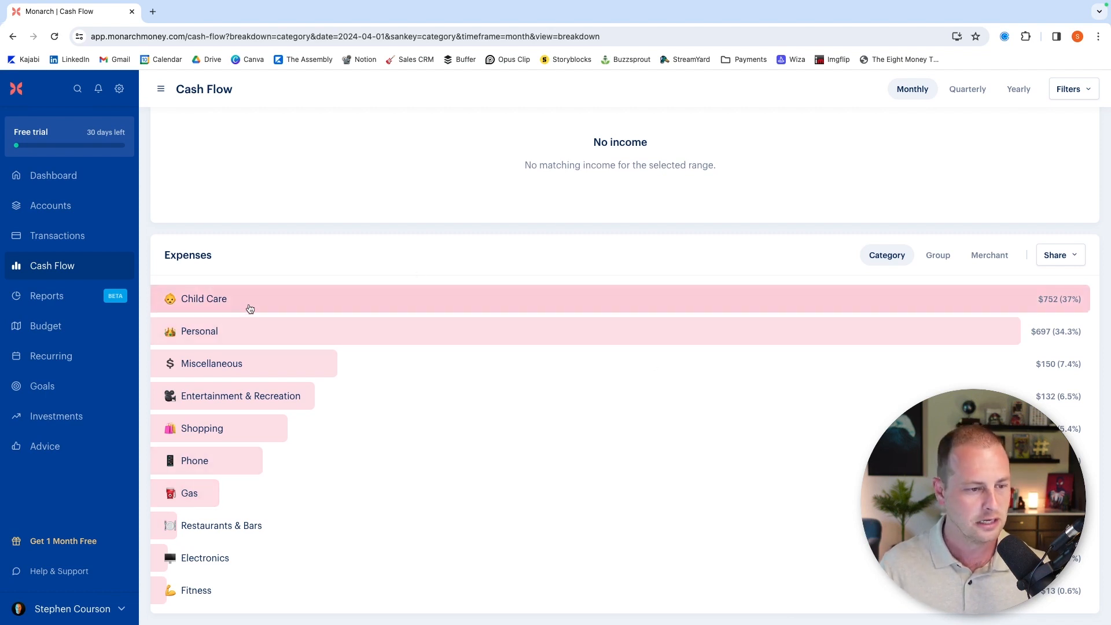
{"action": "left_click", "coordinate": [577, 299]}
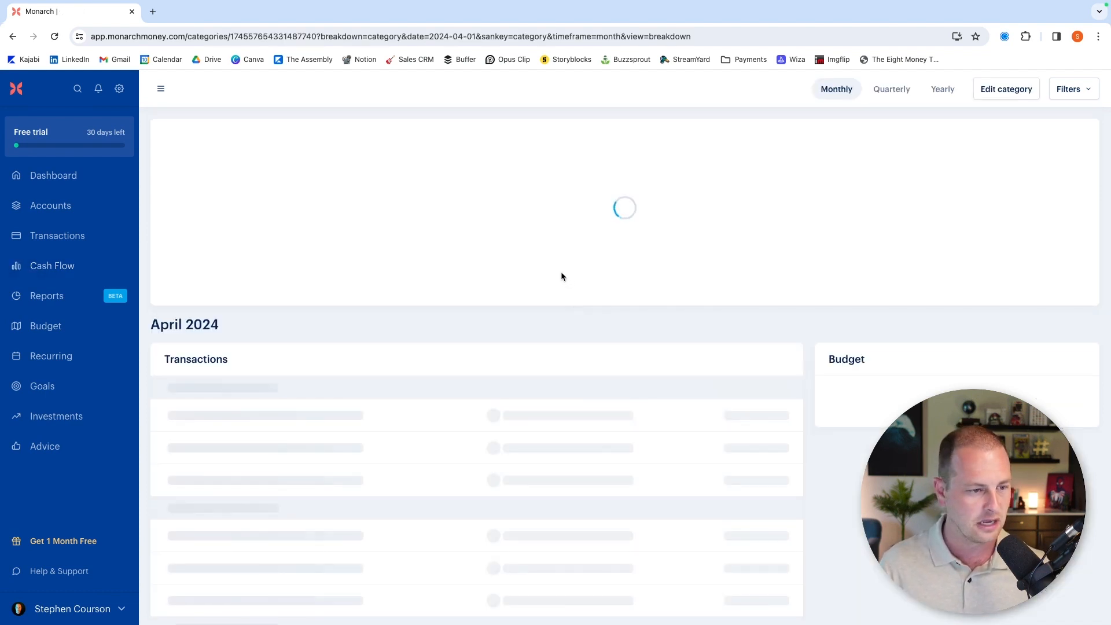
{"action": "scroll", "coordinate": [513, 332], "scroll_direction": "down", "scroll_amount": 1}
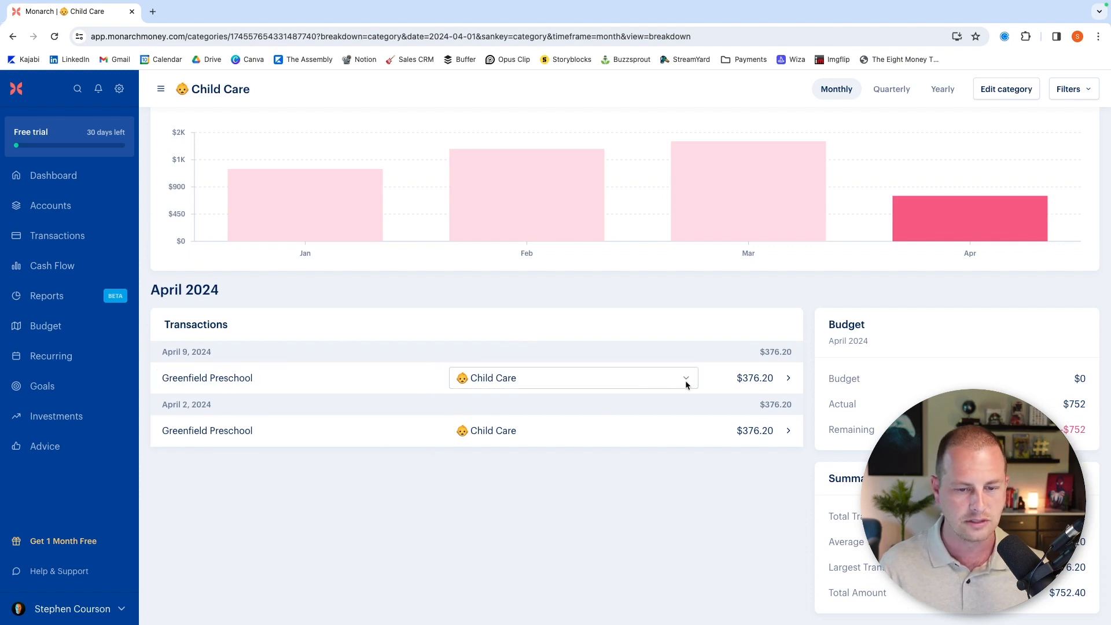
{"action": "left_click", "coordinate": [688, 381]}
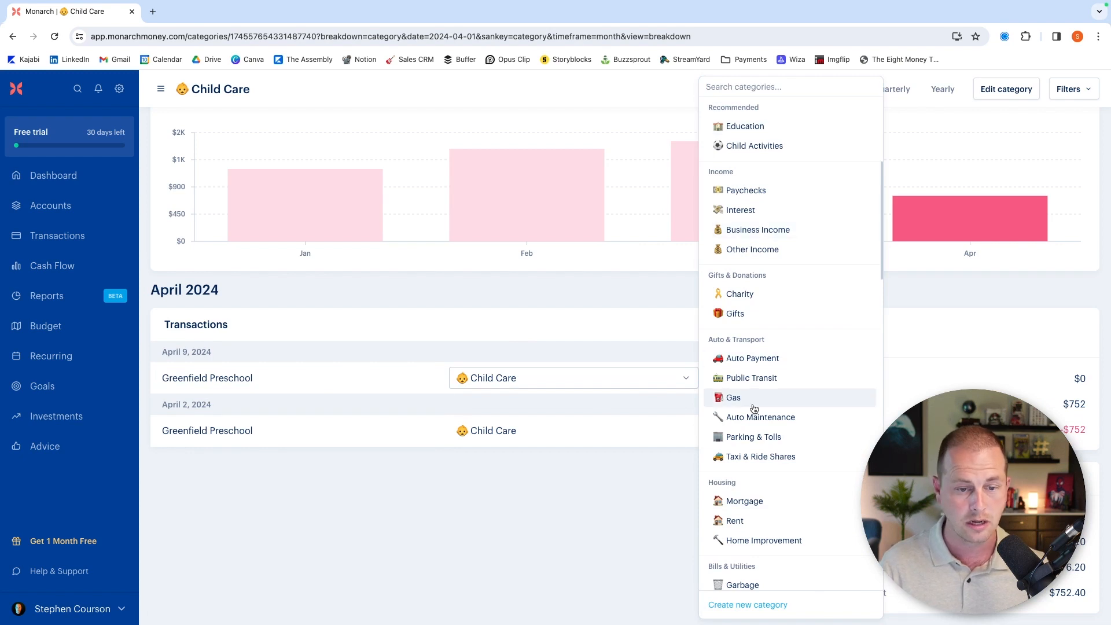
{"action": "scroll", "coordinate": [752, 422], "scroll_direction": "down", "scroll_amount": 5}
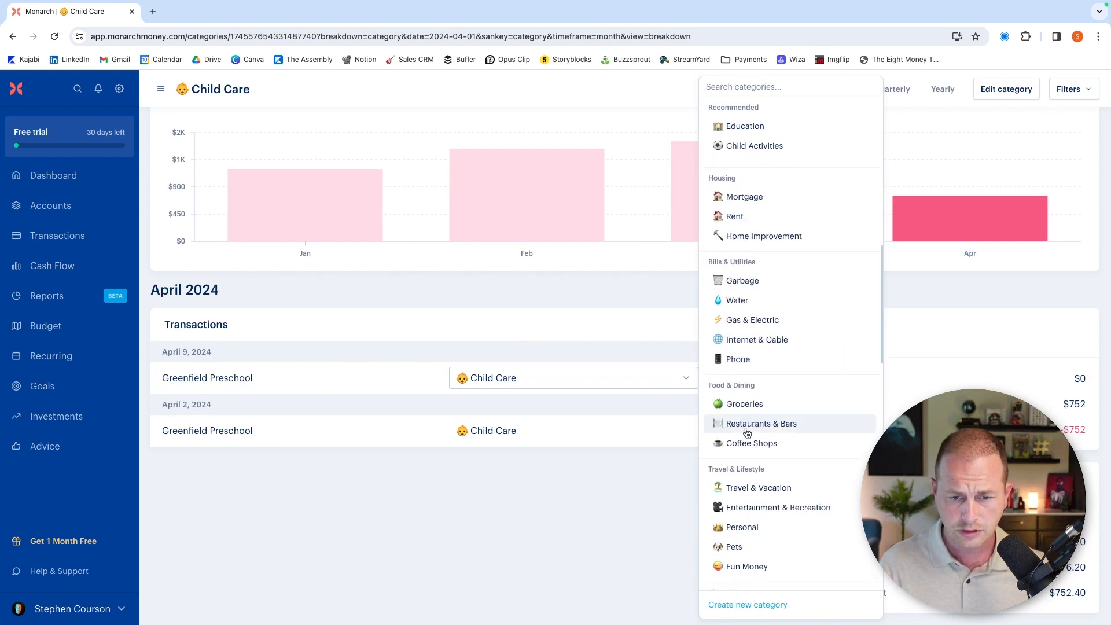
{"action": "left_click", "coordinate": [529, 527]}
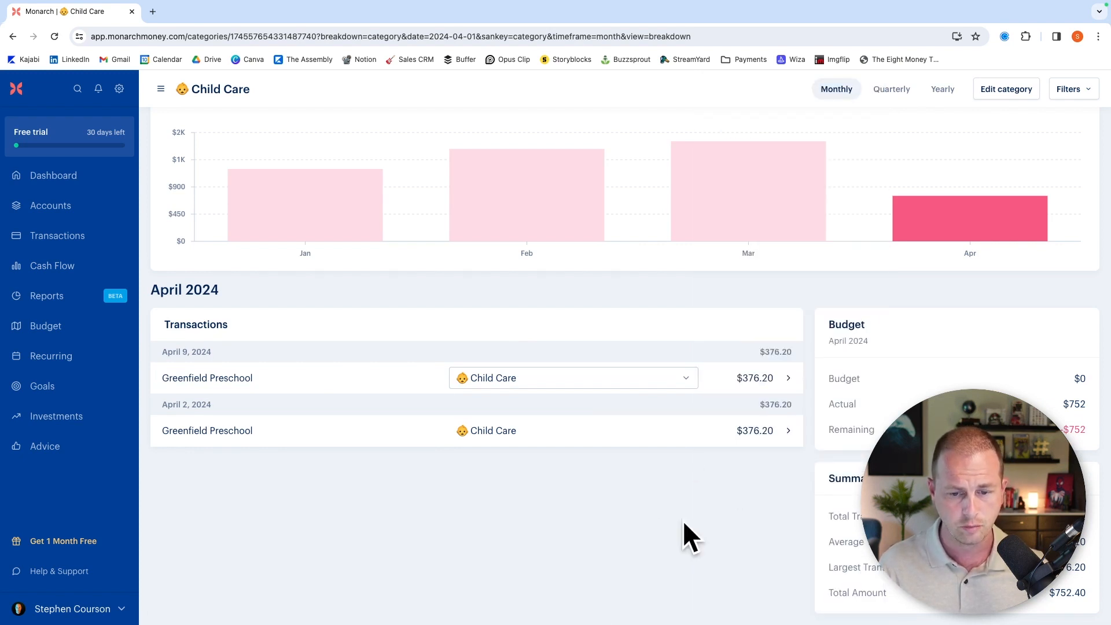
{"action": "left_click", "coordinate": [12, 37]}
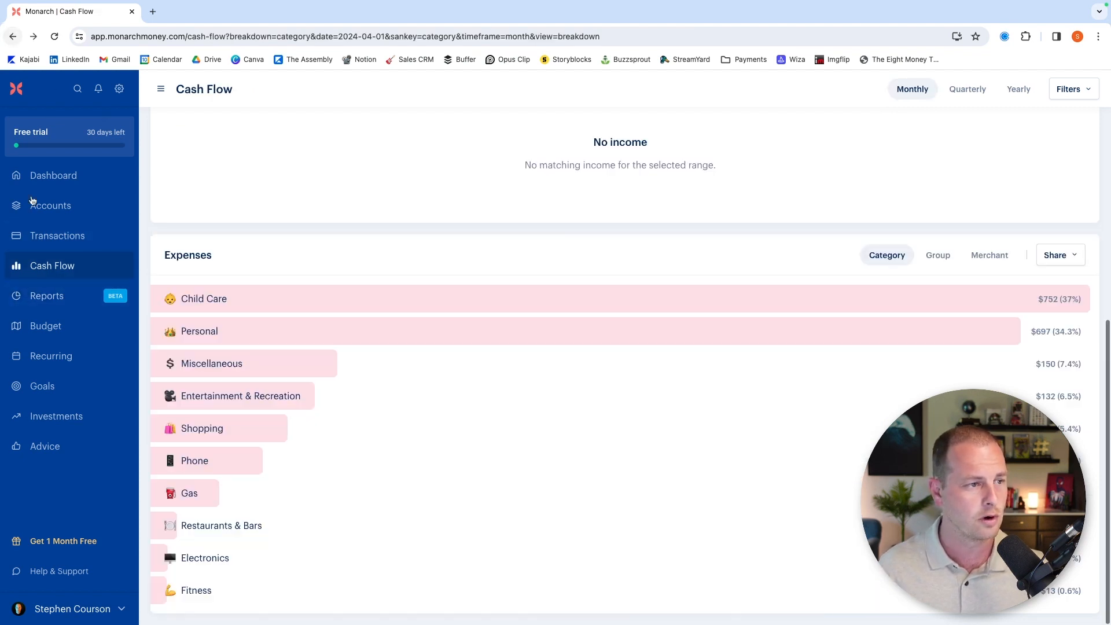
In the Miscellaneous category, recategorize the Fiverr transaction as Employee Wages & Contract Labor and check the matching rule's settings without saving a rule.
{"action": "left_click", "coordinate": [259, 366]}
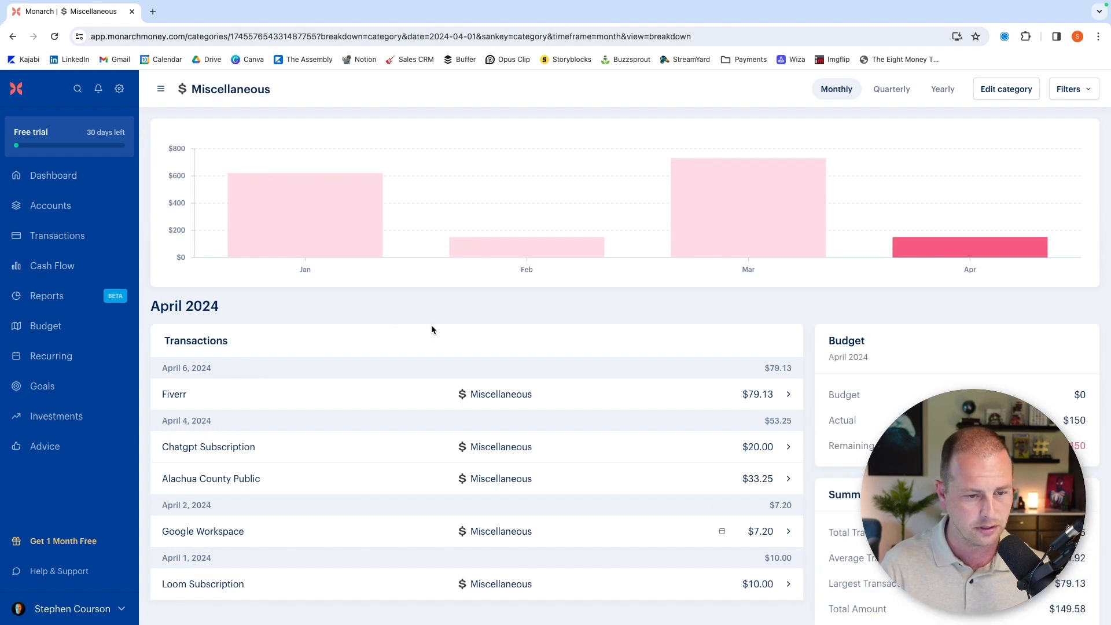
{"action": "scroll", "coordinate": [431, 330], "scroll_direction": "down", "scroll_amount": 1}
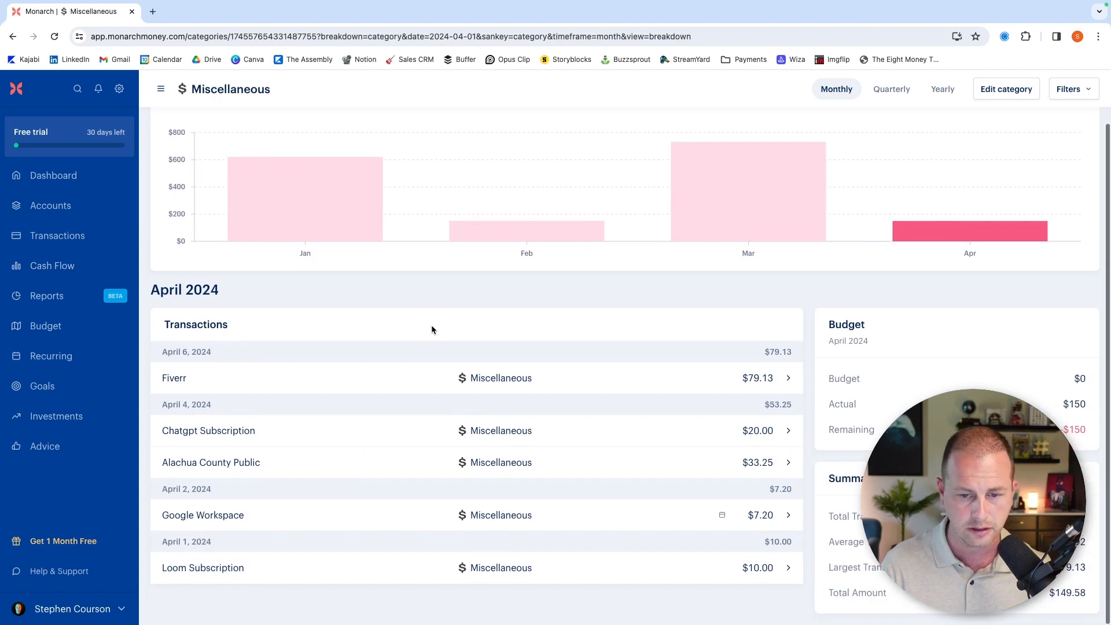
{"action": "left_click", "coordinate": [516, 377]}
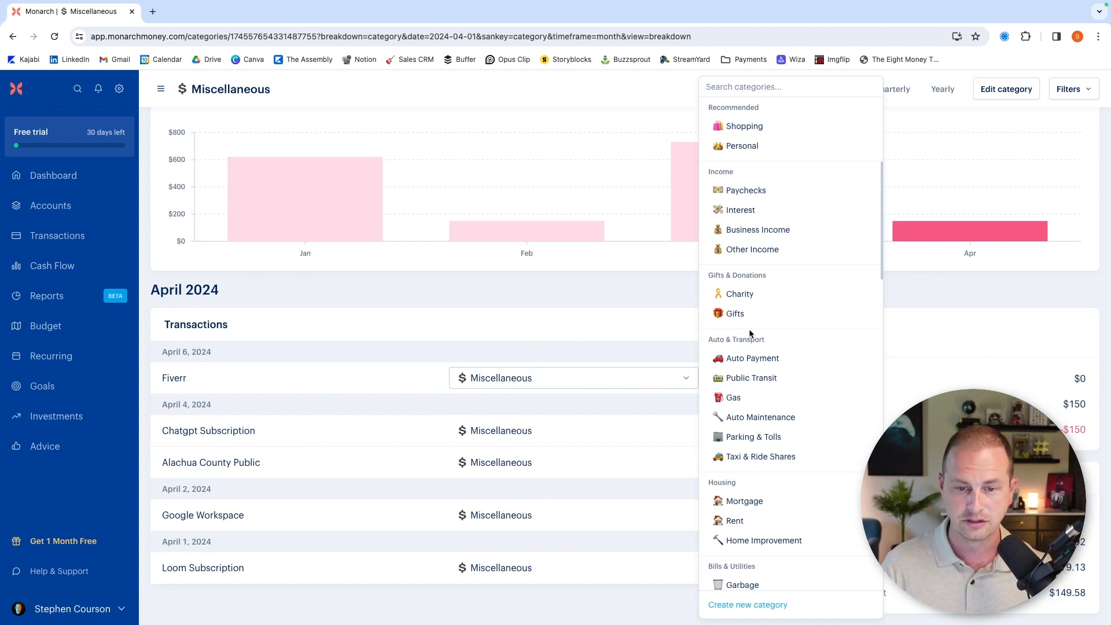
{"action": "scroll", "coordinate": [789, 318], "scroll_direction": "down", "scroll_amount": 3}
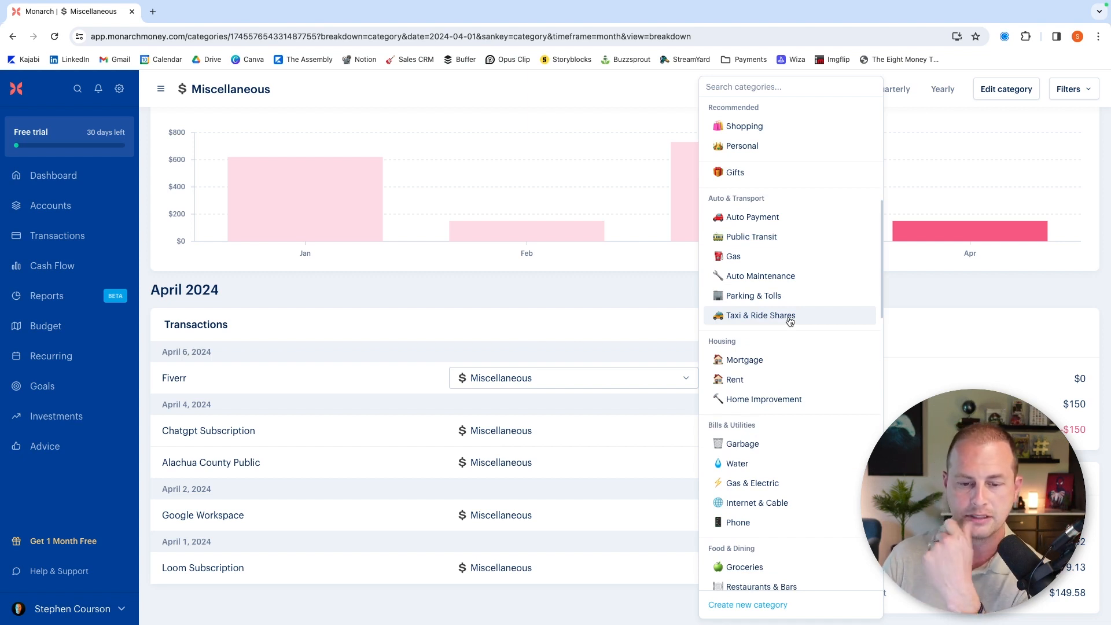
{"action": "scroll", "coordinate": [783, 324], "scroll_direction": "down", "scroll_amount": 3}
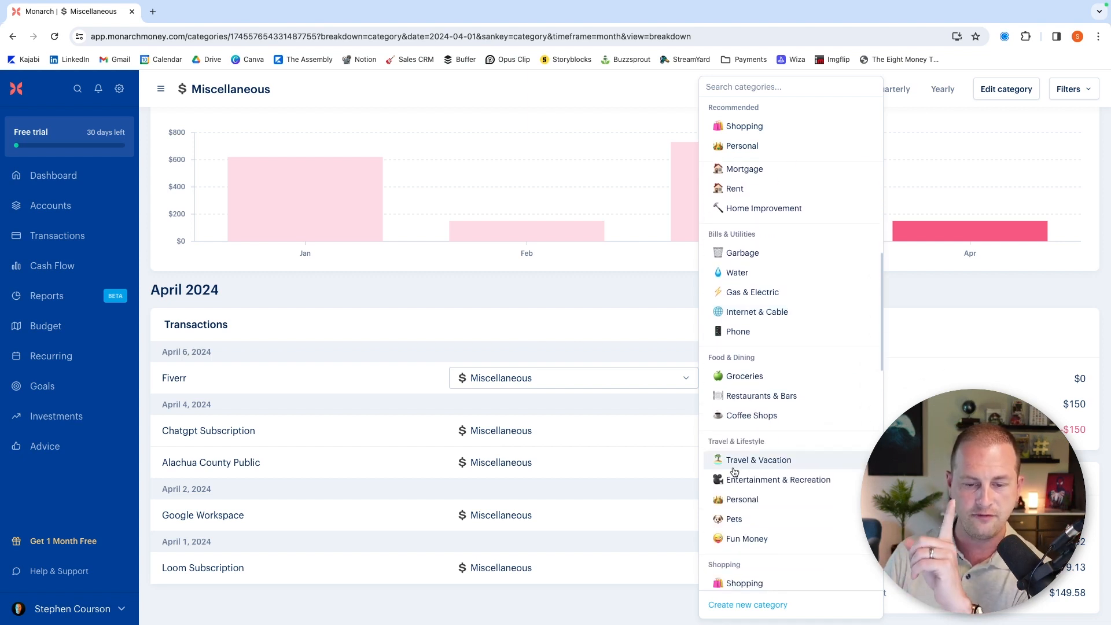
{"action": "scroll", "coordinate": [758, 463], "scroll_direction": "down", "scroll_amount": 1}
{"action": "scroll", "coordinate": [758, 463], "scroll_direction": "down", "scroll_amount": 1}
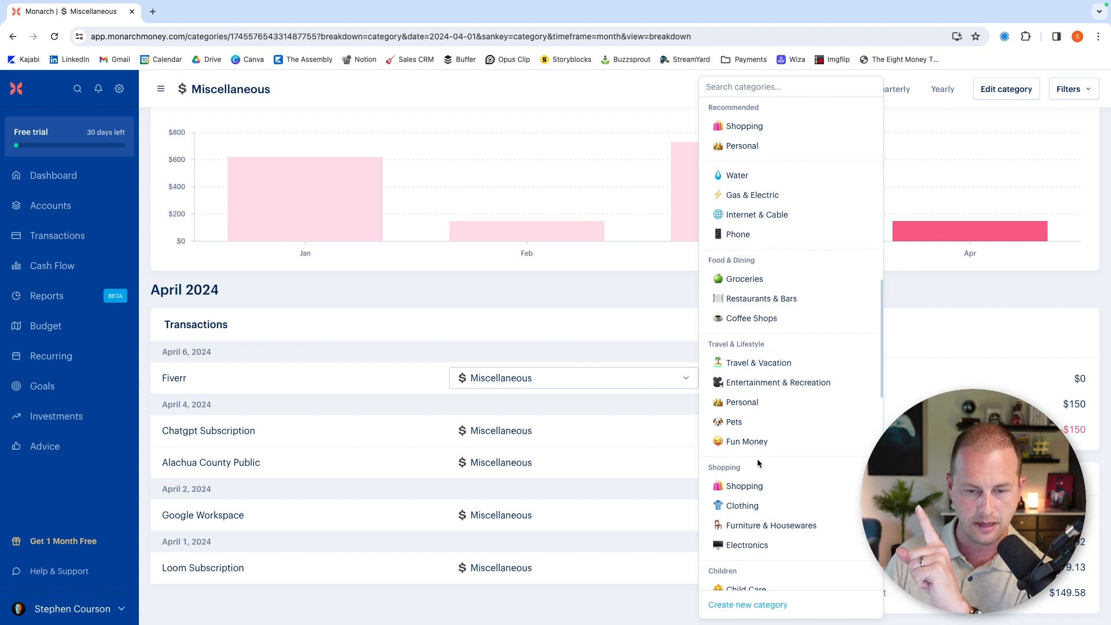
{"action": "scroll", "coordinate": [756, 461], "scroll_direction": "up", "scroll_amount": 7}
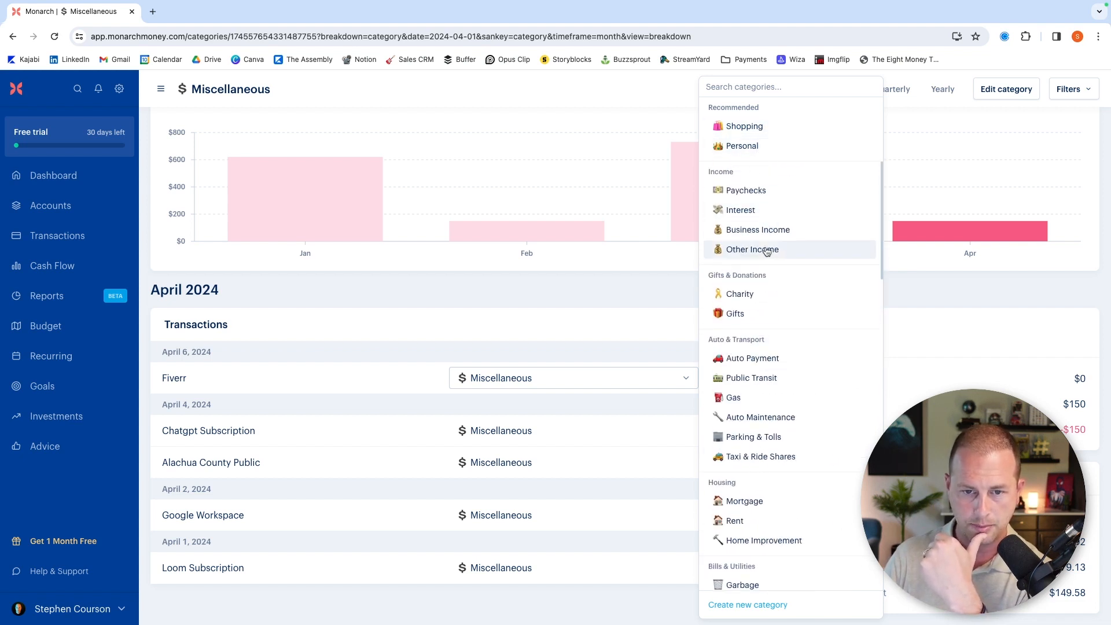
{"action": "scroll", "coordinate": [763, 251], "scroll_direction": "down", "scroll_amount": 5}
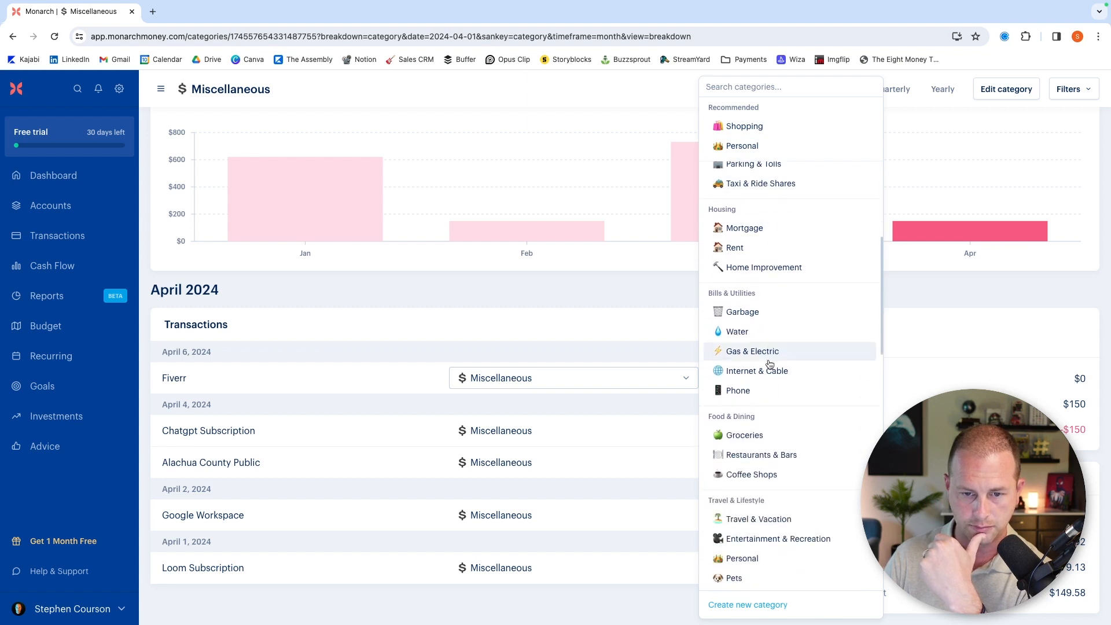
{"action": "scroll", "coordinate": [763, 344], "scroll_direction": "down", "scroll_amount": 3}
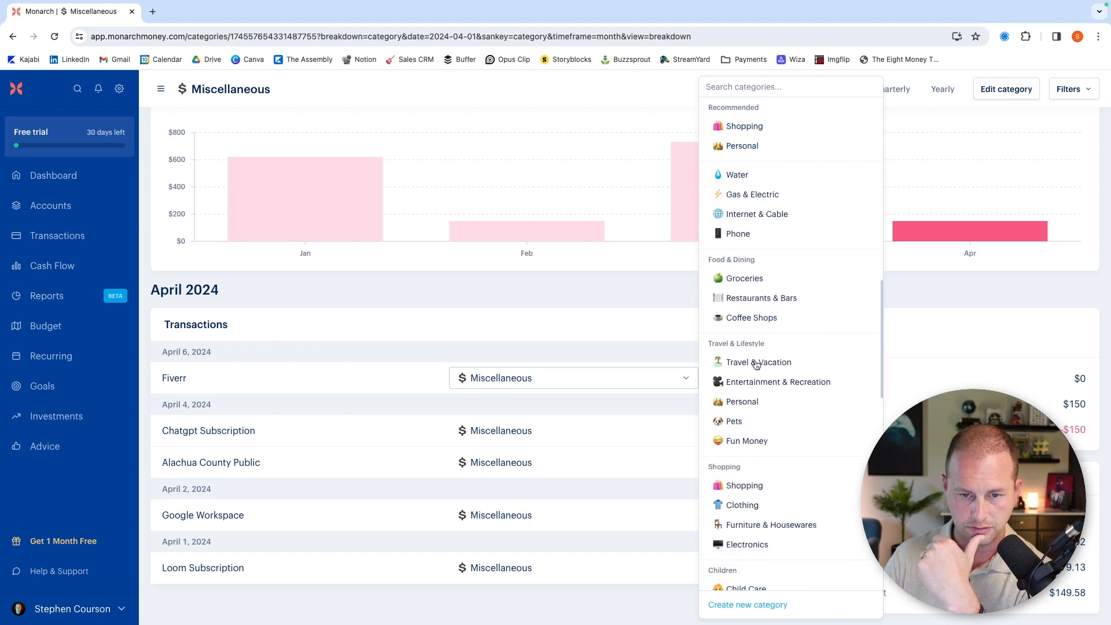
{"action": "scroll", "coordinate": [752, 382], "scroll_direction": "down", "scroll_amount": 6}
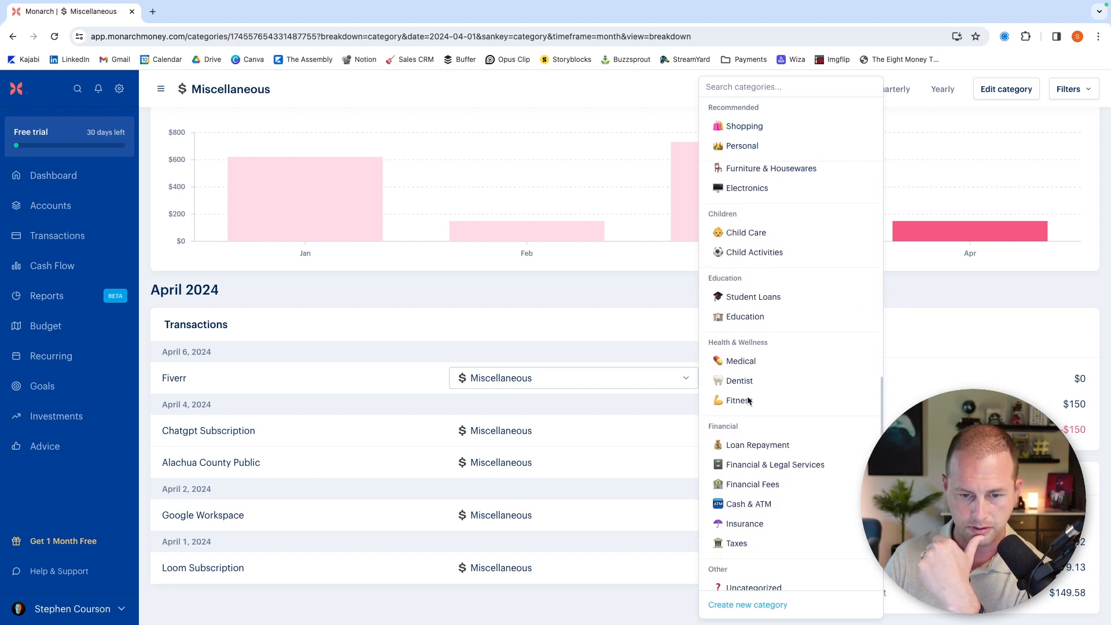
{"action": "scroll", "coordinate": [781, 312], "scroll_direction": "down", "scroll_amount": 5}
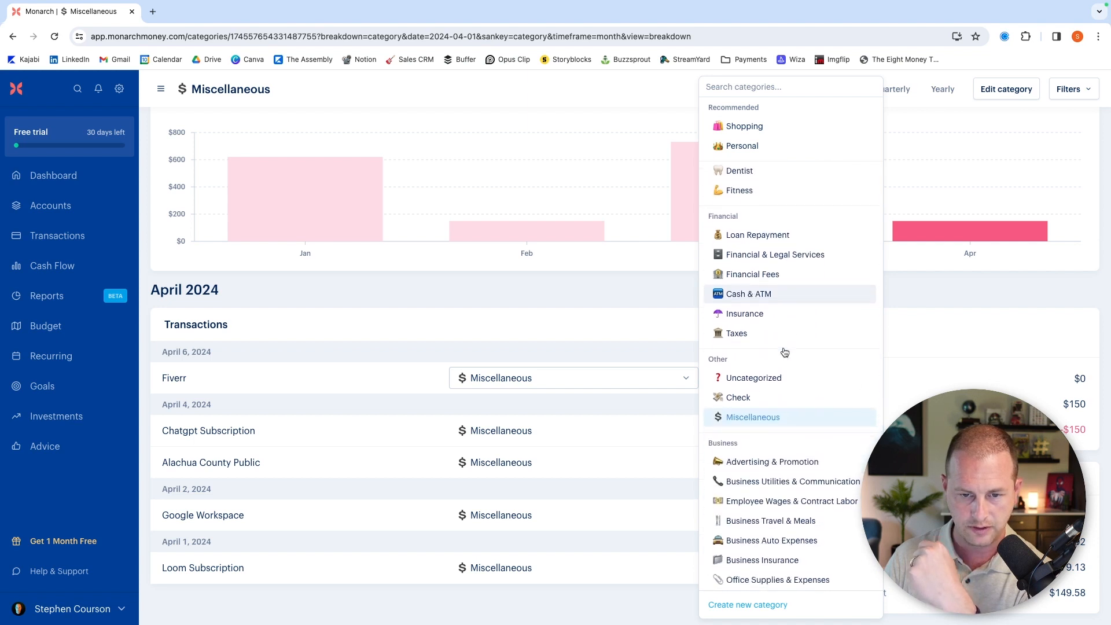
{"action": "scroll", "coordinate": [778, 294], "scroll_direction": "down", "scroll_amount": 2}
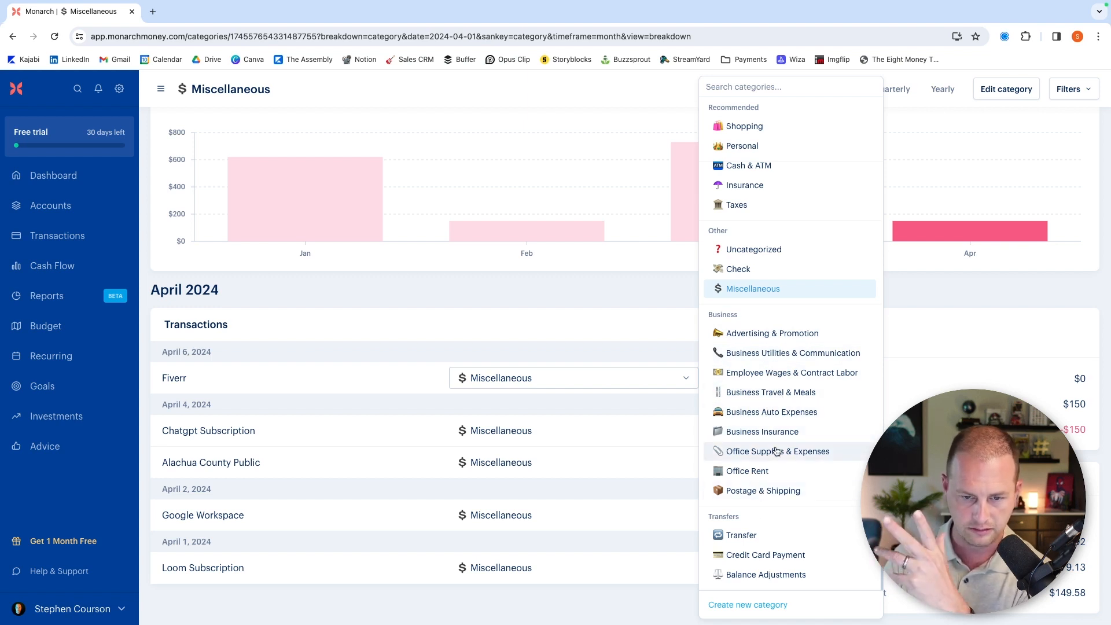
{"action": "left_click", "coordinate": [790, 377]}
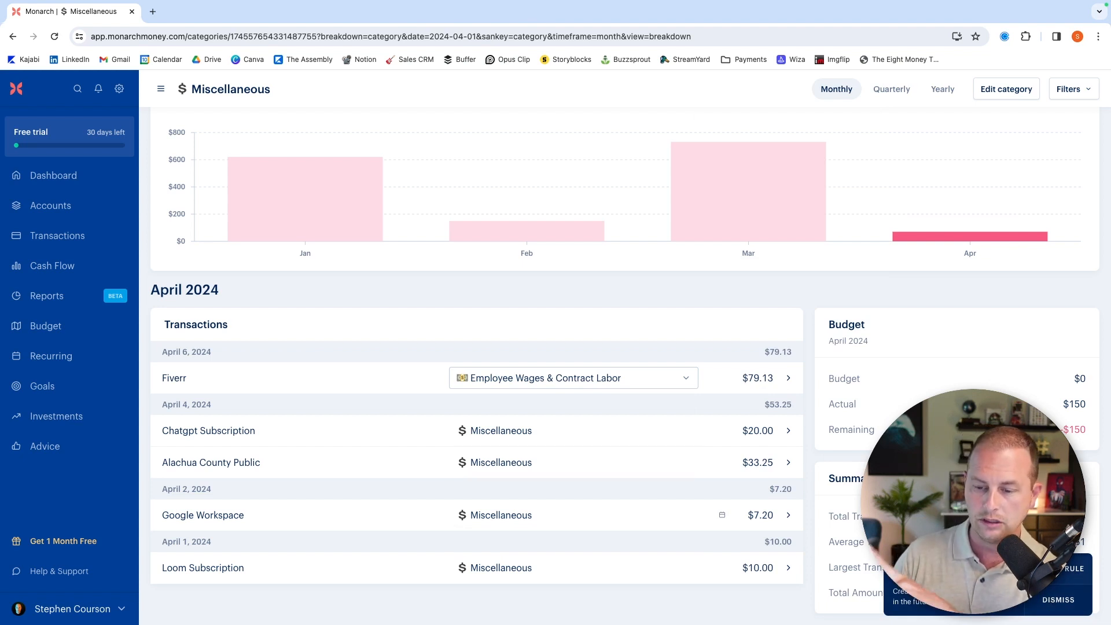
{"action": "left_click", "coordinate": [1070, 568]}
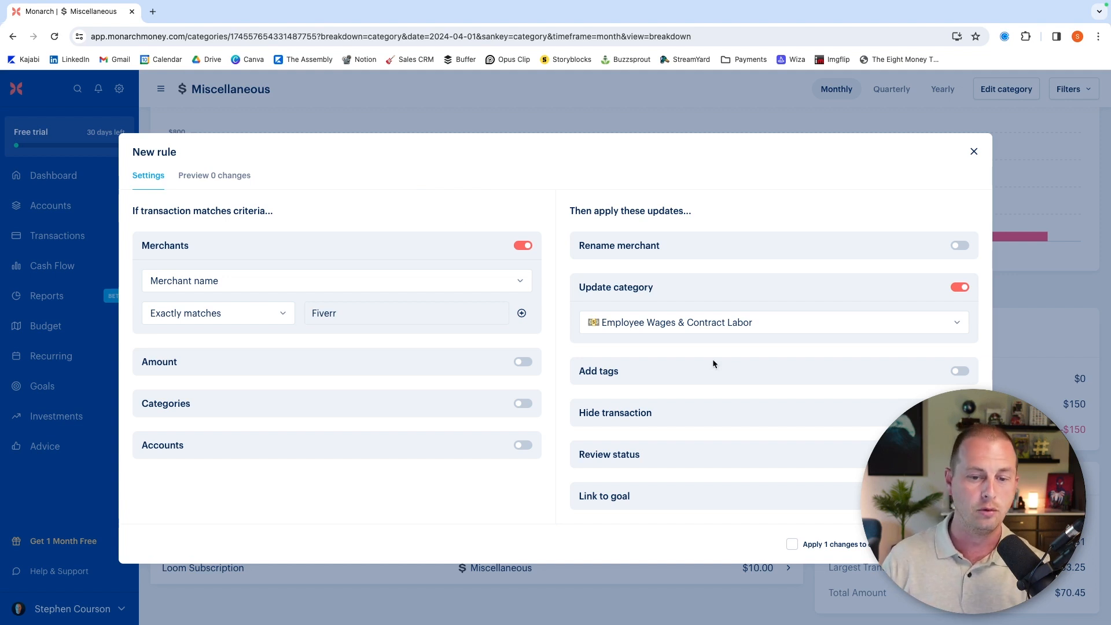
{"action": "left_click", "coordinate": [974, 151]}
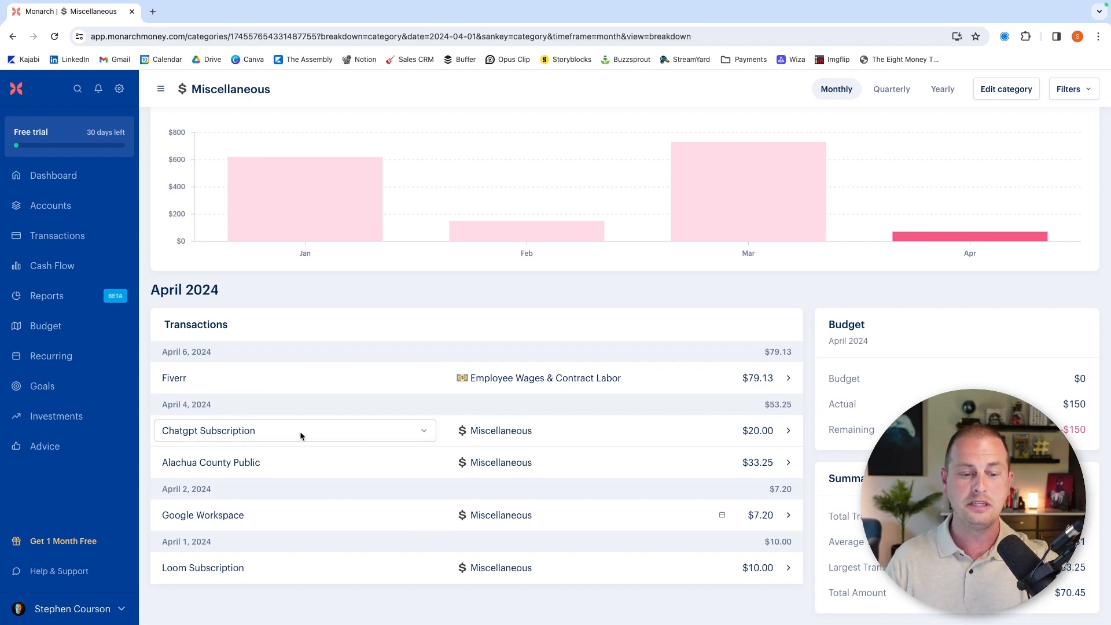
Create a Business Software category in the Business group for the Chatgpt Subscription transaction, leaving the monthly rollover off.
{"action": "left_click", "coordinate": [485, 433]}
{"action": "scroll", "coordinate": [744, 519], "scroll_direction": "down", "scroll_amount": 5}
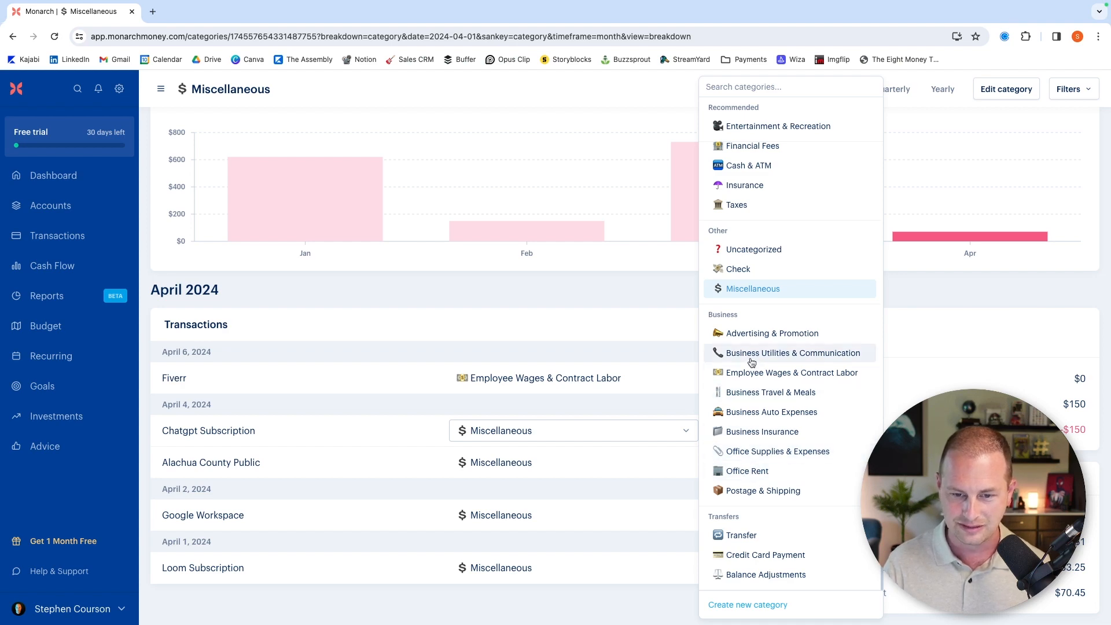
{"action": "left_click", "coordinate": [765, 605]}
{"action": "left_click", "coordinate": [494, 213]}
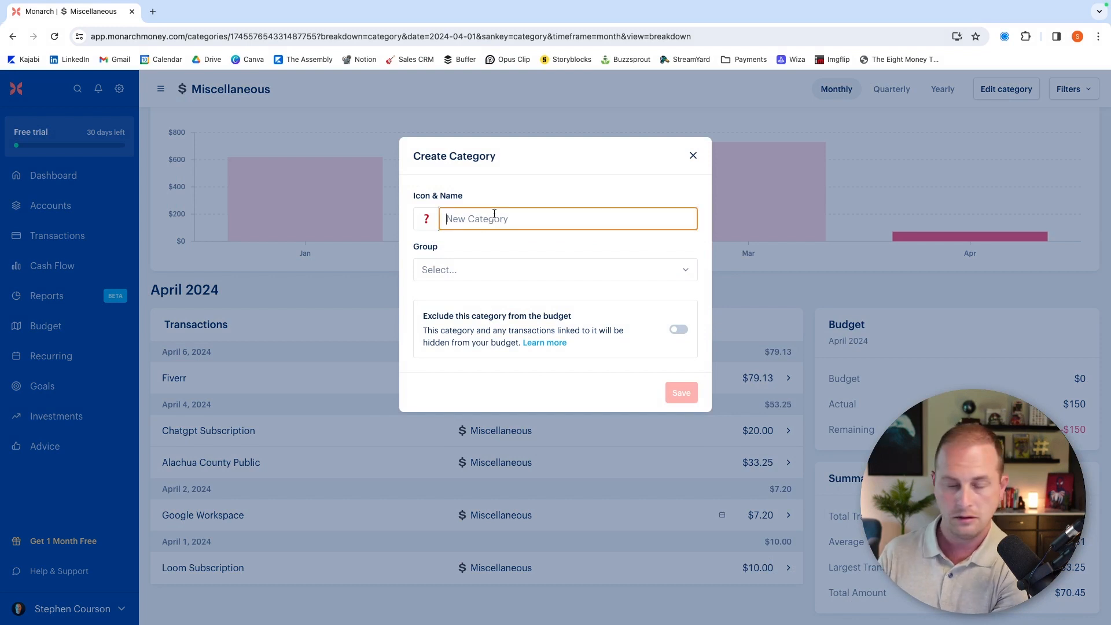
{"action": "type", "text": "Business Software"}
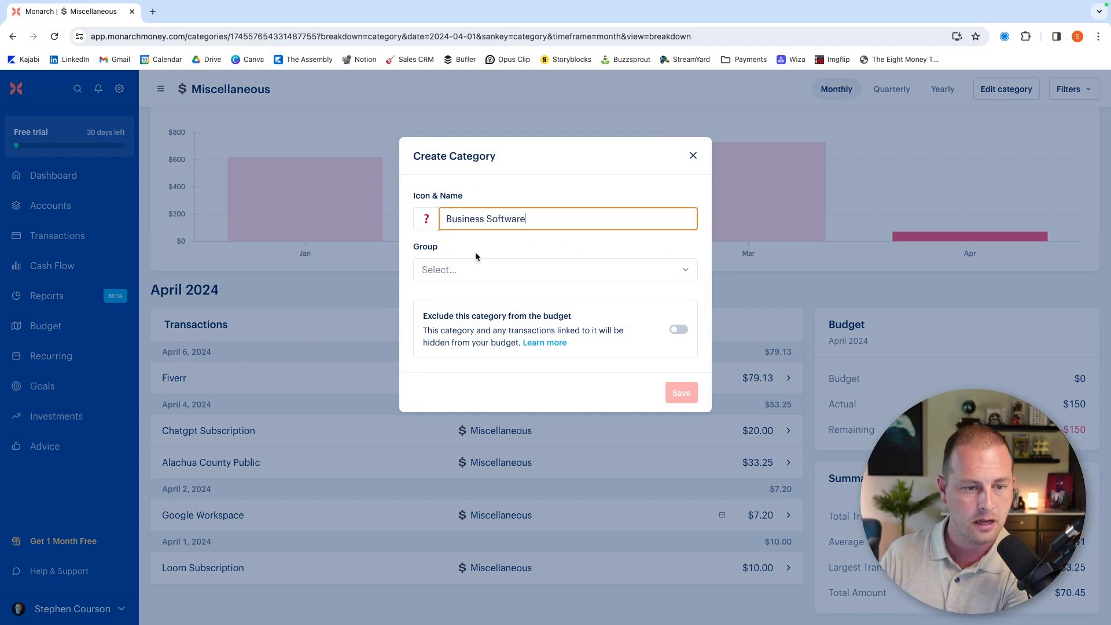
{"action": "left_click", "coordinate": [505, 270]}
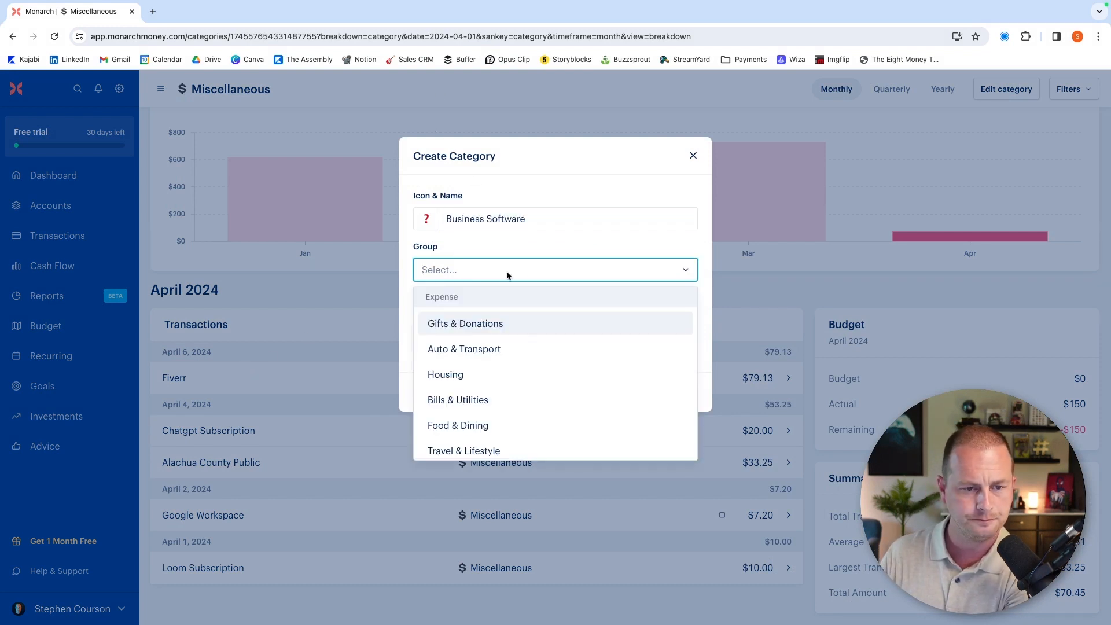
{"action": "scroll", "coordinate": [496, 371], "scroll_direction": "down", "scroll_amount": 5}
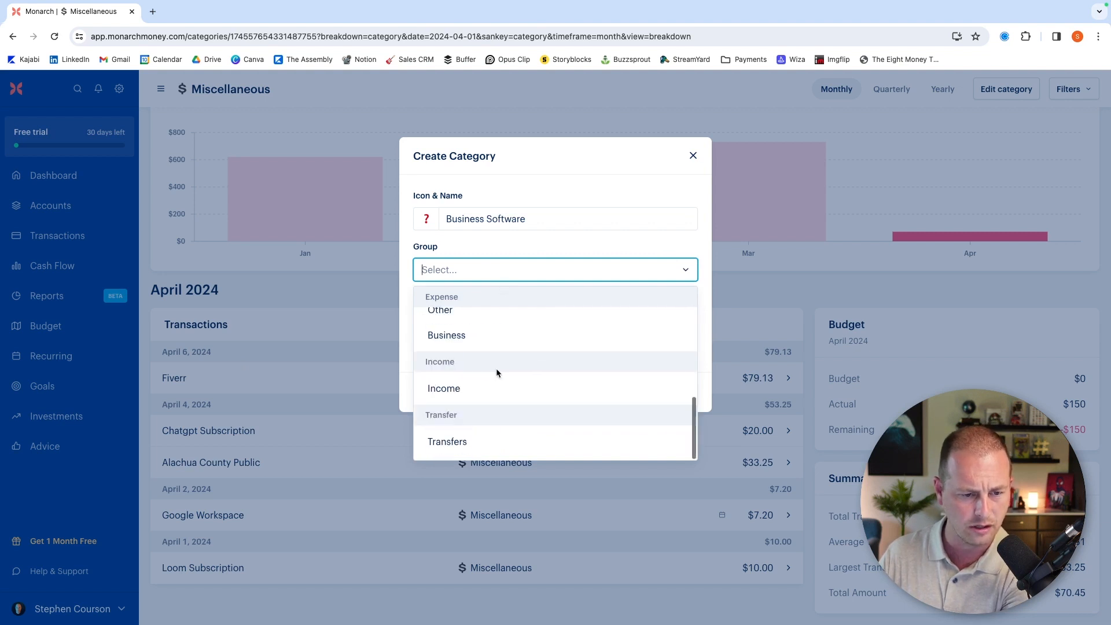
{"action": "left_click", "coordinate": [463, 337]}
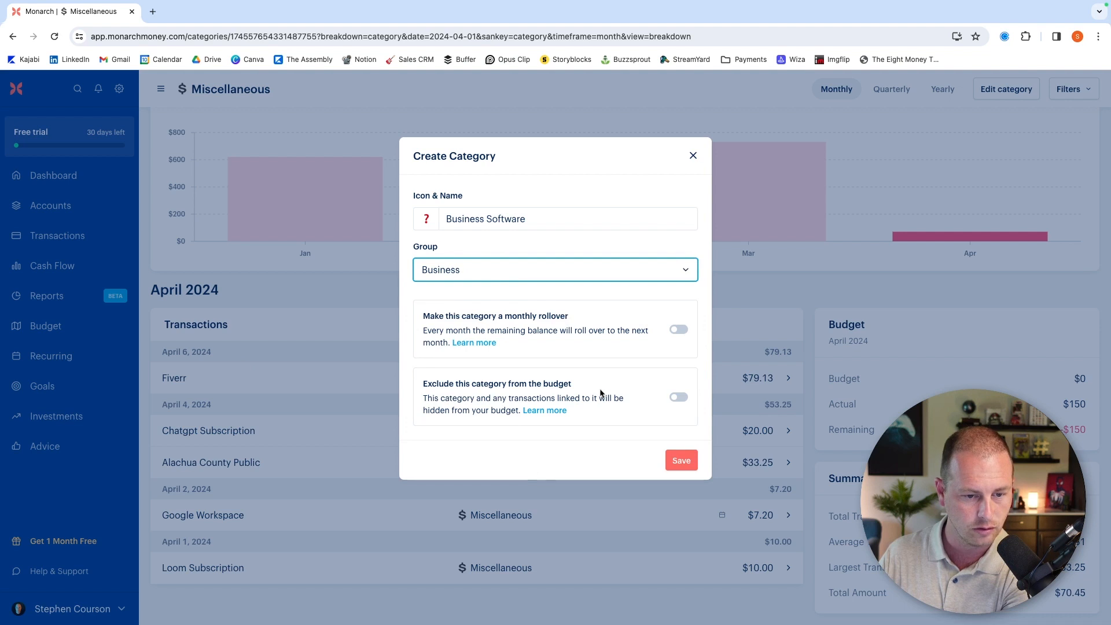
{"action": "left_click", "coordinate": [680, 330]}
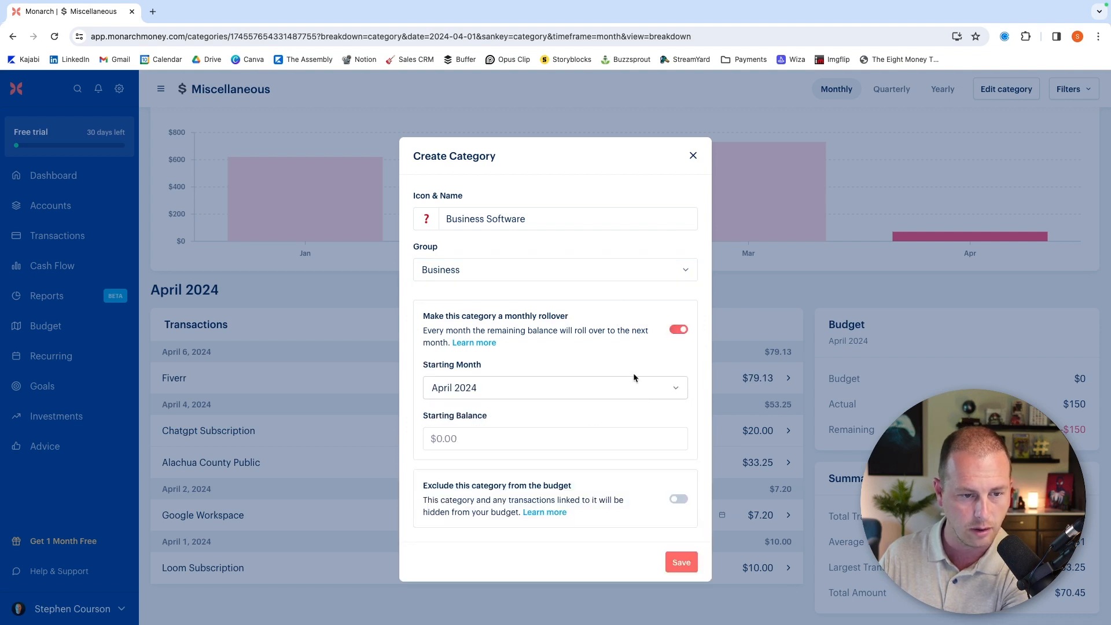
{"action": "left_click", "coordinate": [679, 329]}
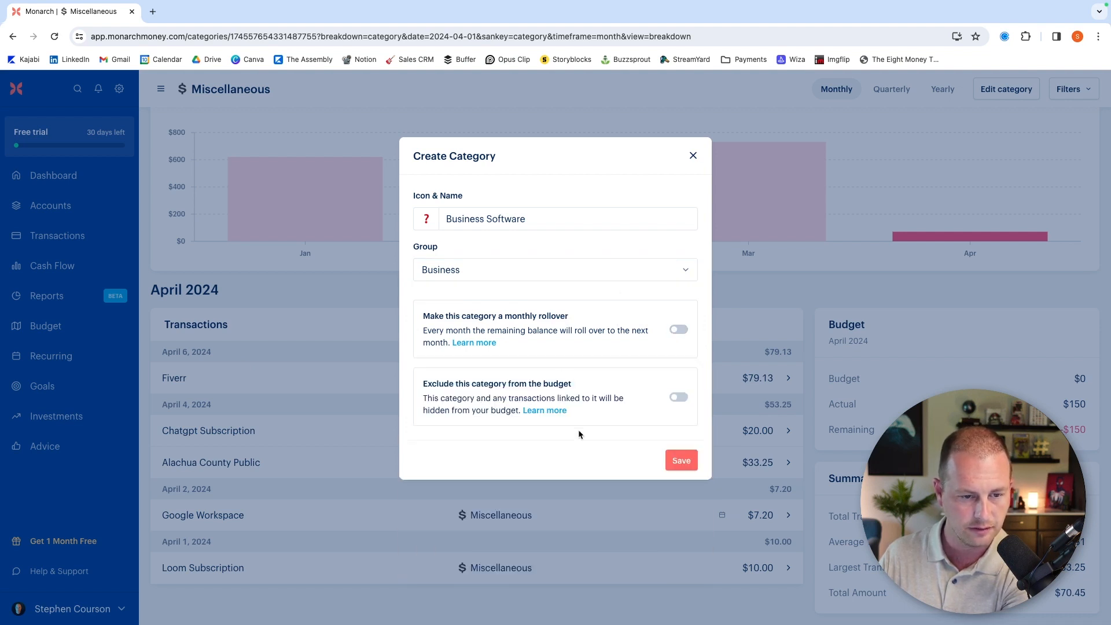
{"action": "left_click", "coordinate": [670, 464]}
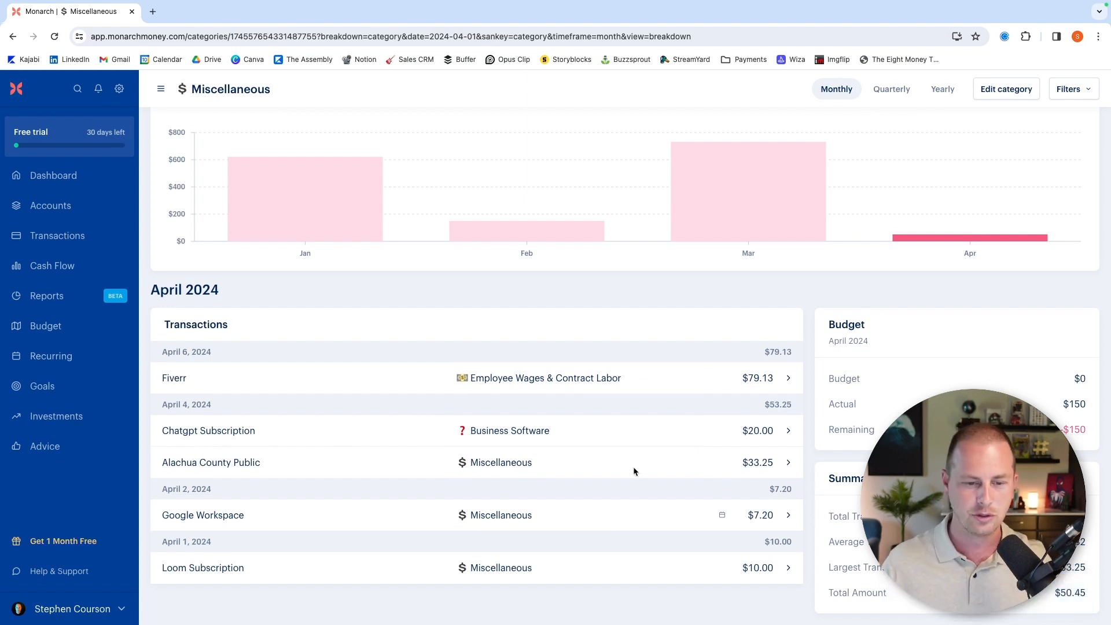
Browse the category and merchant choices for the Chatgpt Subscription transaction without changing either one.
{"action": "left_click", "coordinate": [664, 429]}
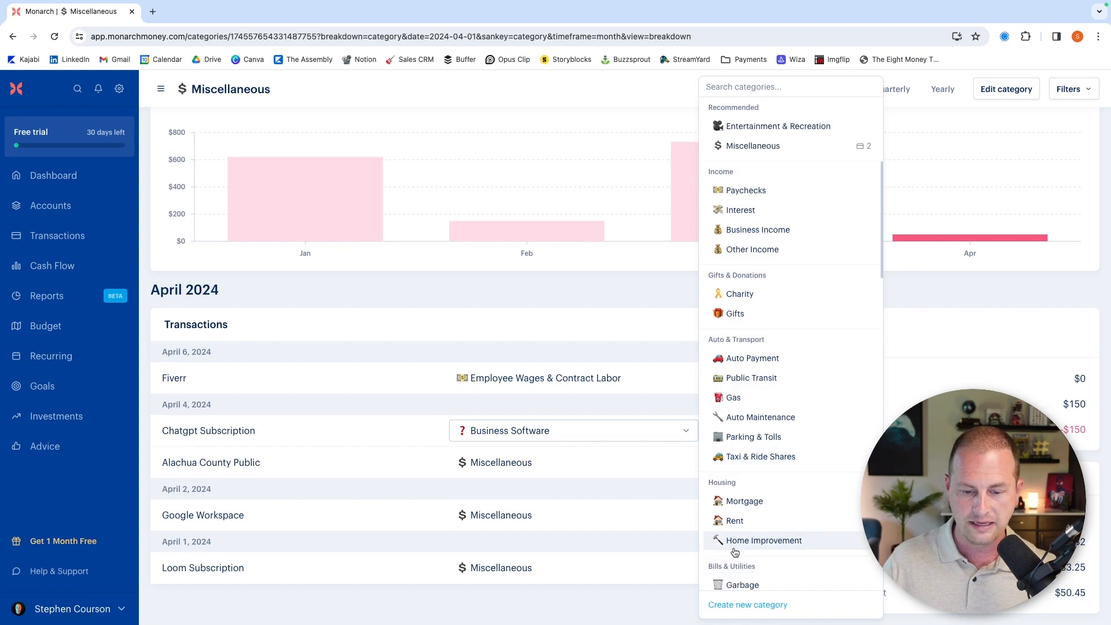
{"action": "left_click", "coordinate": [538, 434]}
{"action": "left_click", "coordinate": [389, 430]}
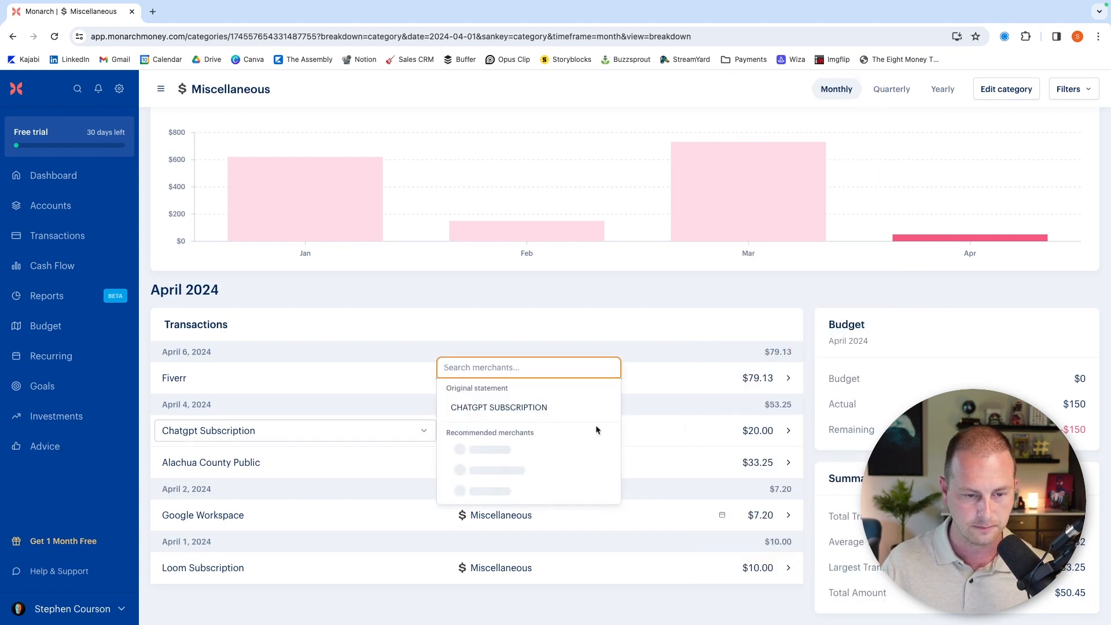
{"action": "left_click", "coordinate": [672, 429]}
{"action": "left_click", "coordinate": [589, 434]}
{"action": "scroll", "coordinate": [821, 471], "scroll_direction": "down", "scroll_amount": 10}
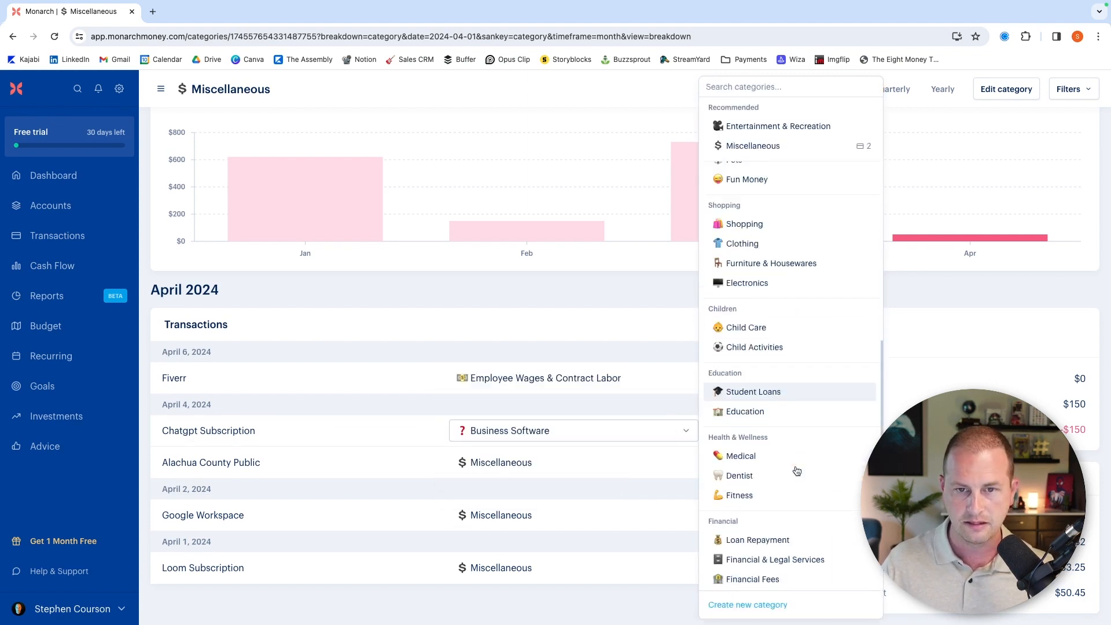
{"action": "scroll", "coordinate": [796, 471], "scroll_direction": "down", "scroll_amount": 5}
{"action": "left_click", "coordinate": [752, 571]}
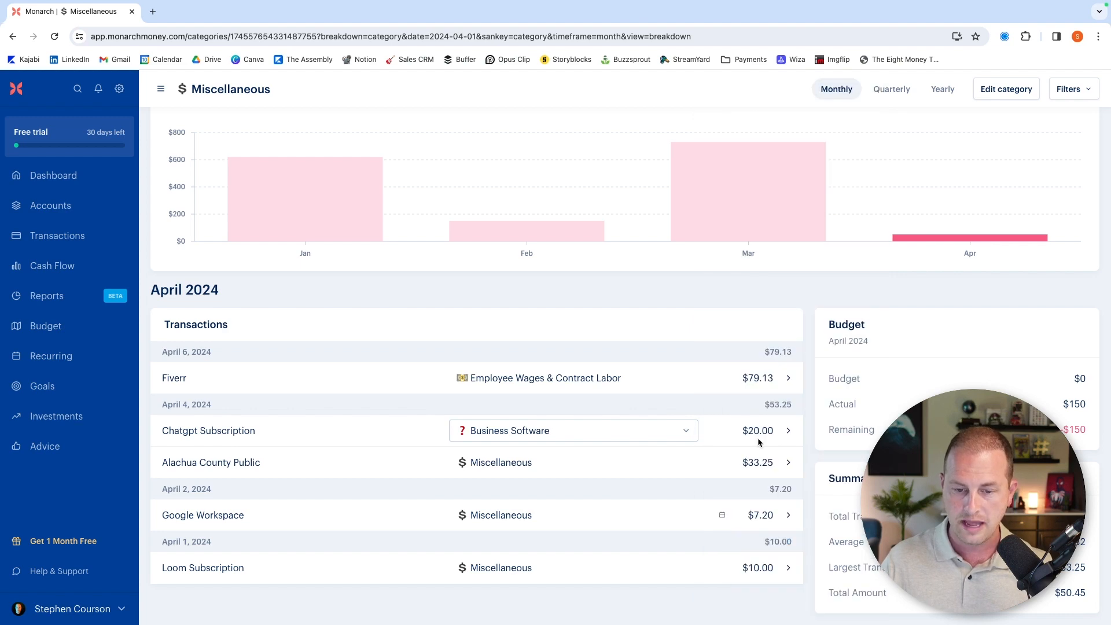
Open the Chatgpt Subscription transaction's details, review its fields and add the Business tag.
{"action": "left_click", "coordinate": [788, 431]}
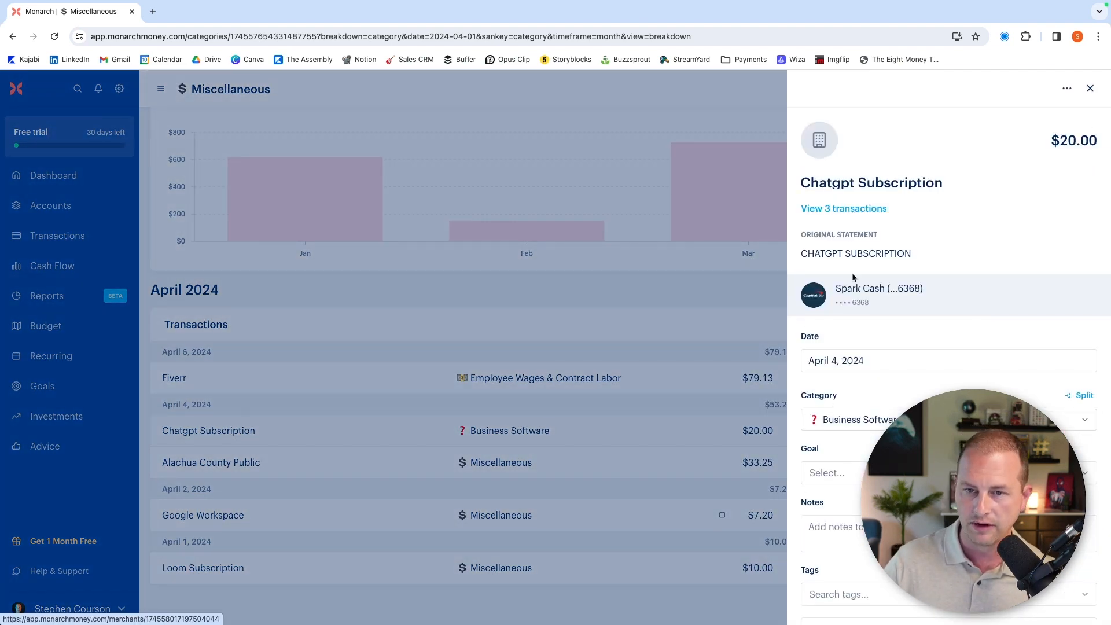
{"action": "scroll", "coordinate": [870, 393], "scroll_direction": "down", "scroll_amount": 5}
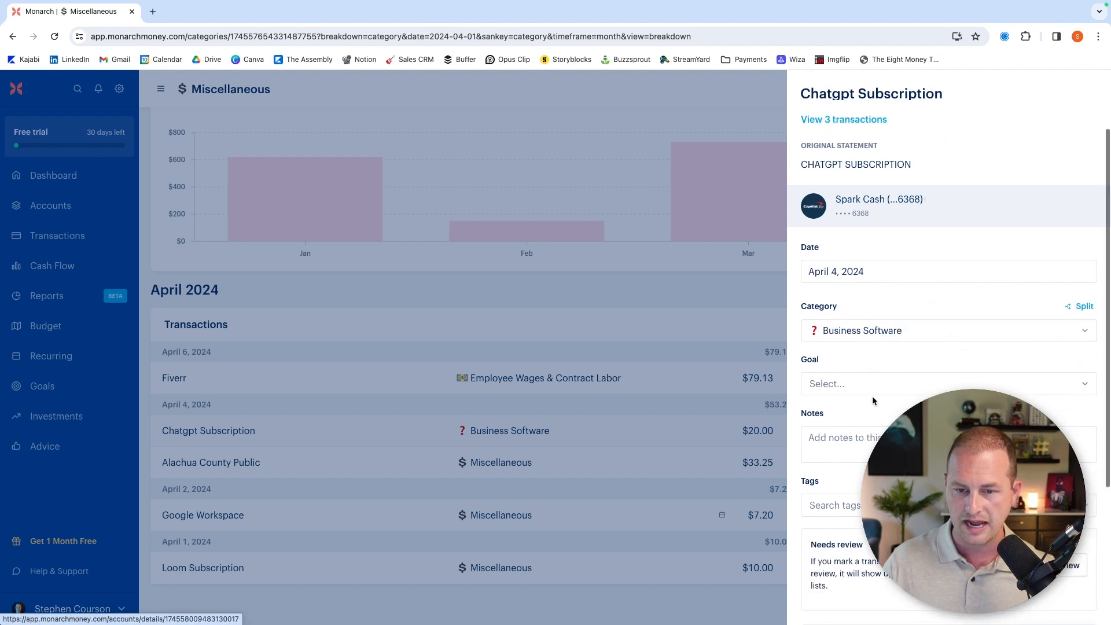
{"action": "scroll", "coordinate": [867, 387], "scroll_direction": "down", "scroll_amount": 1}
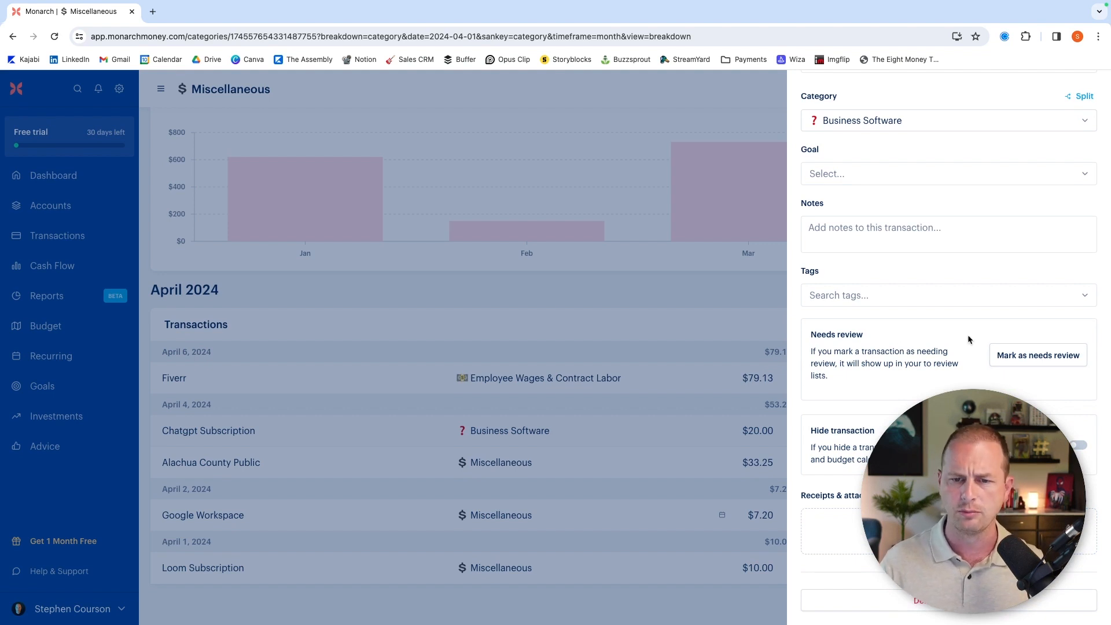
{"action": "scroll", "coordinate": [901, 345], "scroll_direction": "up", "scroll_amount": 2}
{"action": "left_click", "coordinate": [885, 364]}
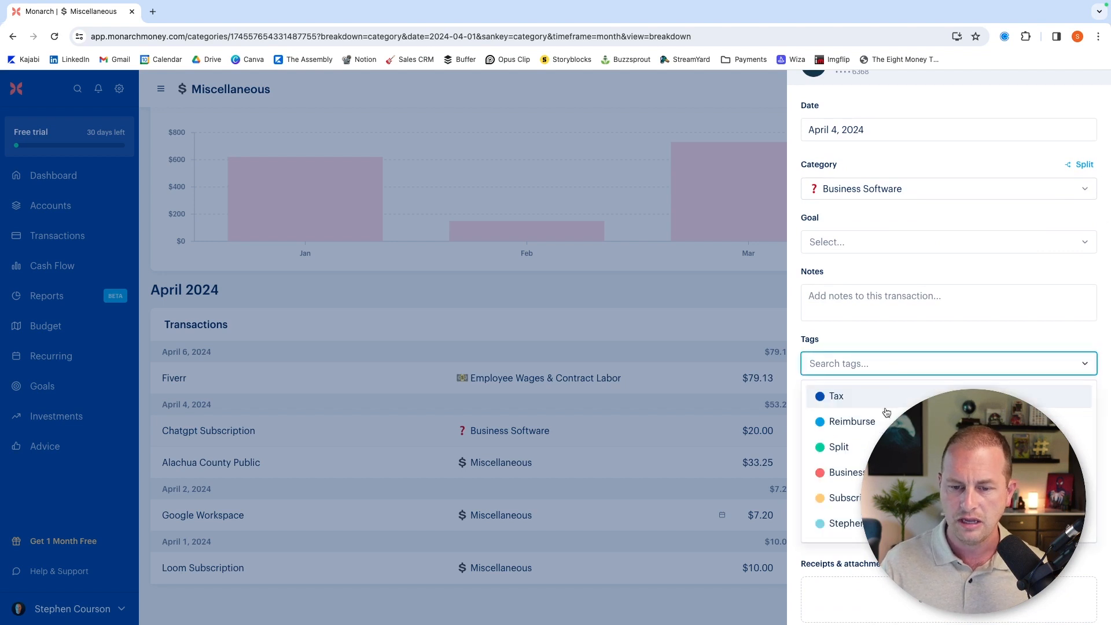
{"action": "left_click", "coordinate": [885, 472]}
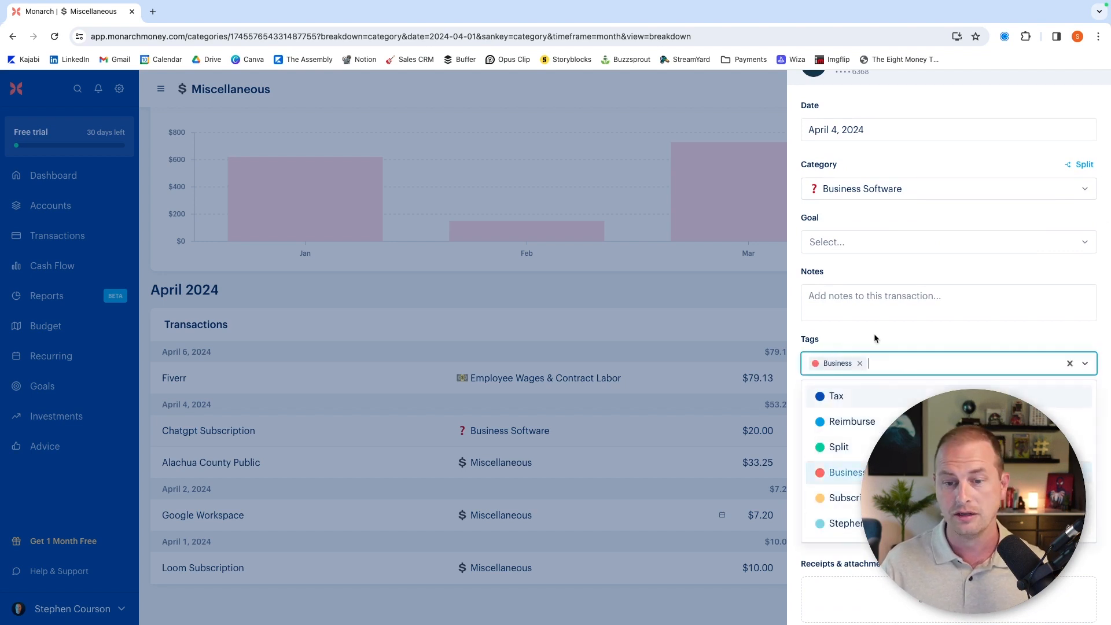
{"action": "left_click", "coordinate": [866, 336]}
{"action": "scroll", "coordinate": [865, 339], "scroll_direction": "up", "scroll_amount": 6}
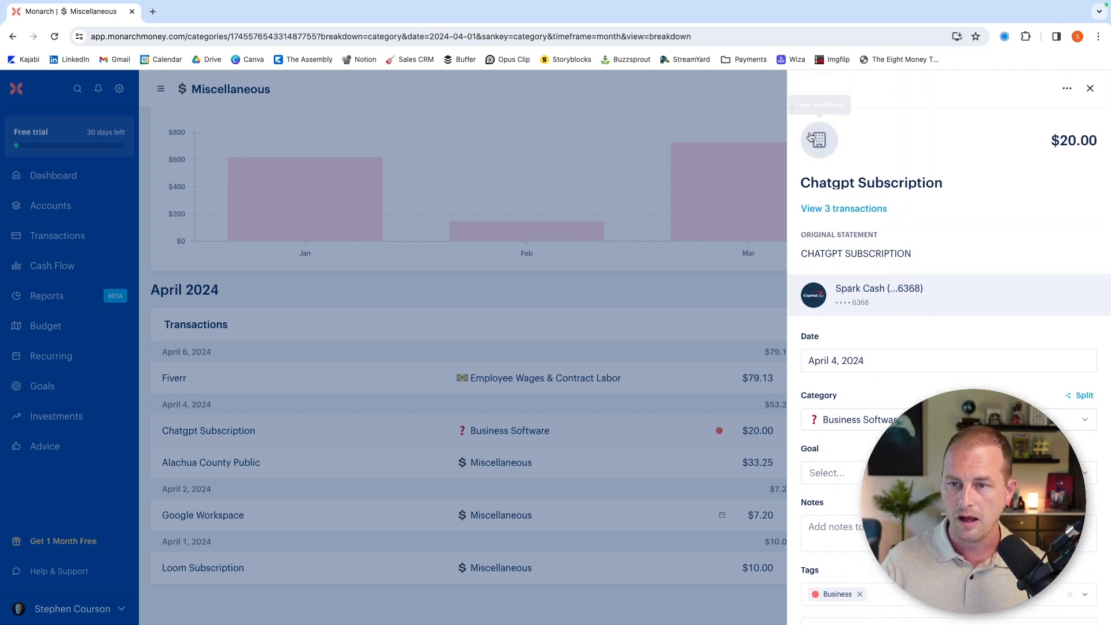
Check the additional actions and remaining fields for the Chatgpt Subscription transaction, and close its details.
{"action": "left_click", "coordinate": [1068, 89]}
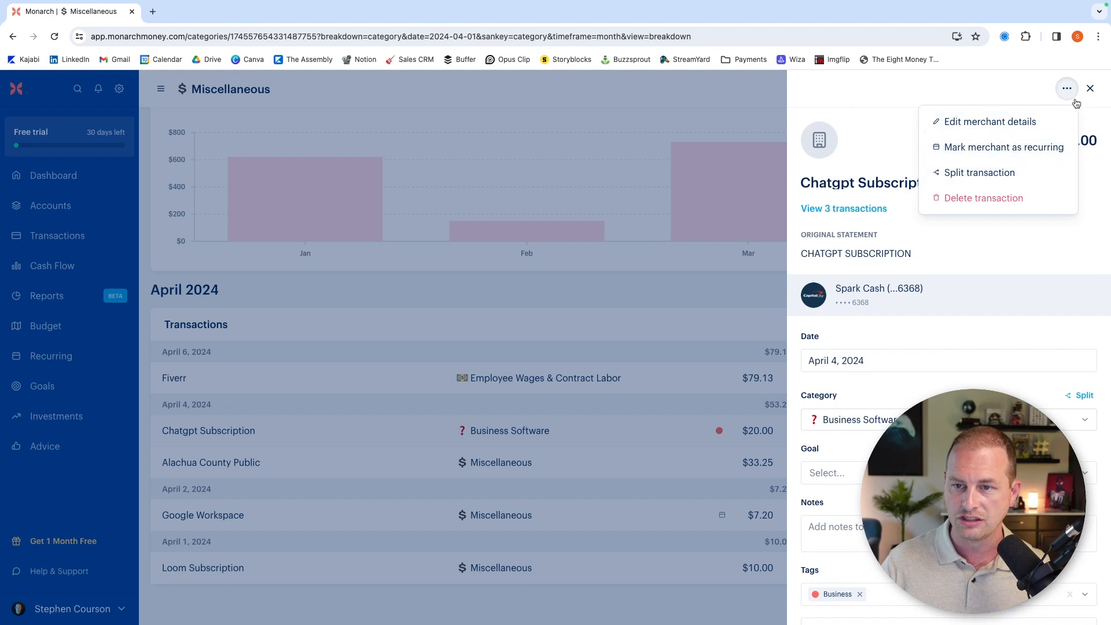
{"action": "left_click", "coordinate": [977, 396]}
{"action": "scroll", "coordinate": [978, 405], "scroll_direction": "down", "scroll_amount": 5}
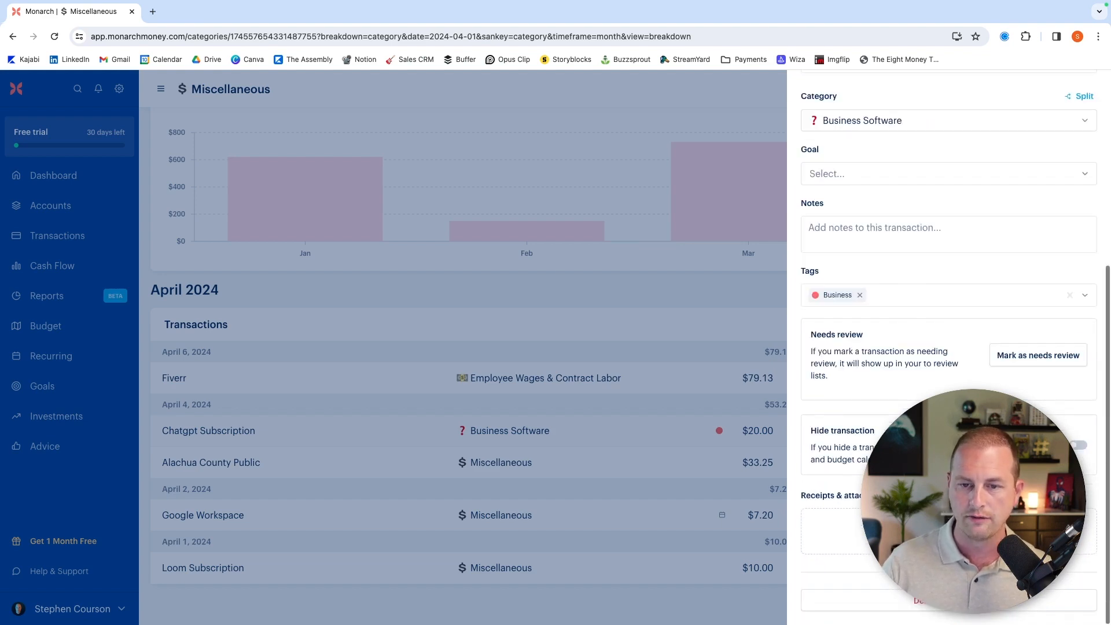
{"action": "scroll", "coordinate": [1036, 367], "scroll_direction": "up", "scroll_amount": 5}
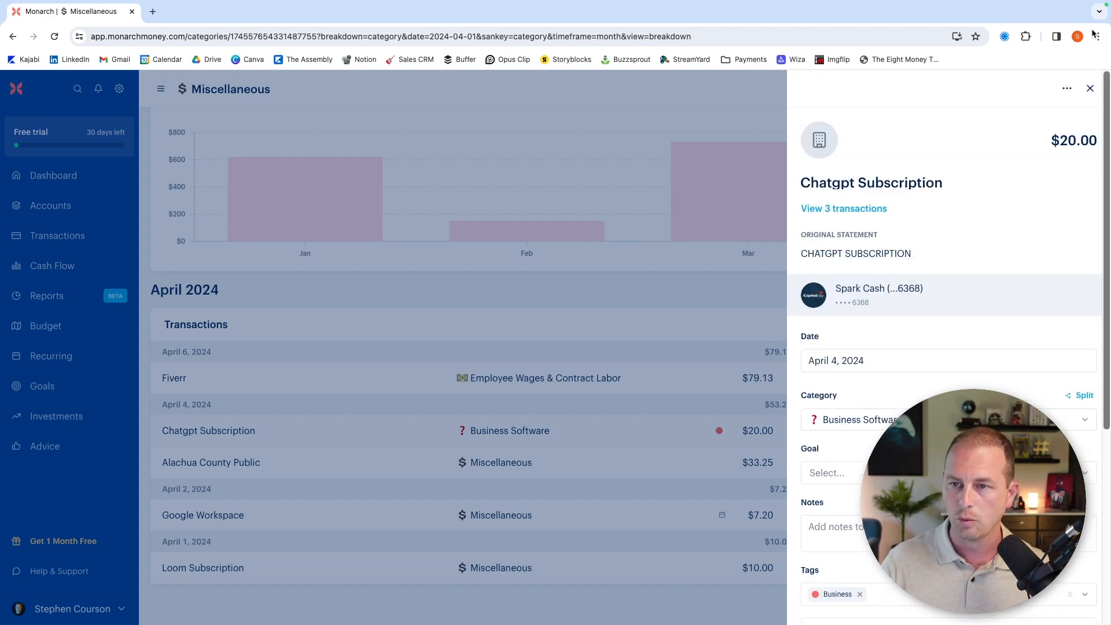
{"action": "left_click", "coordinate": [1088, 89]}
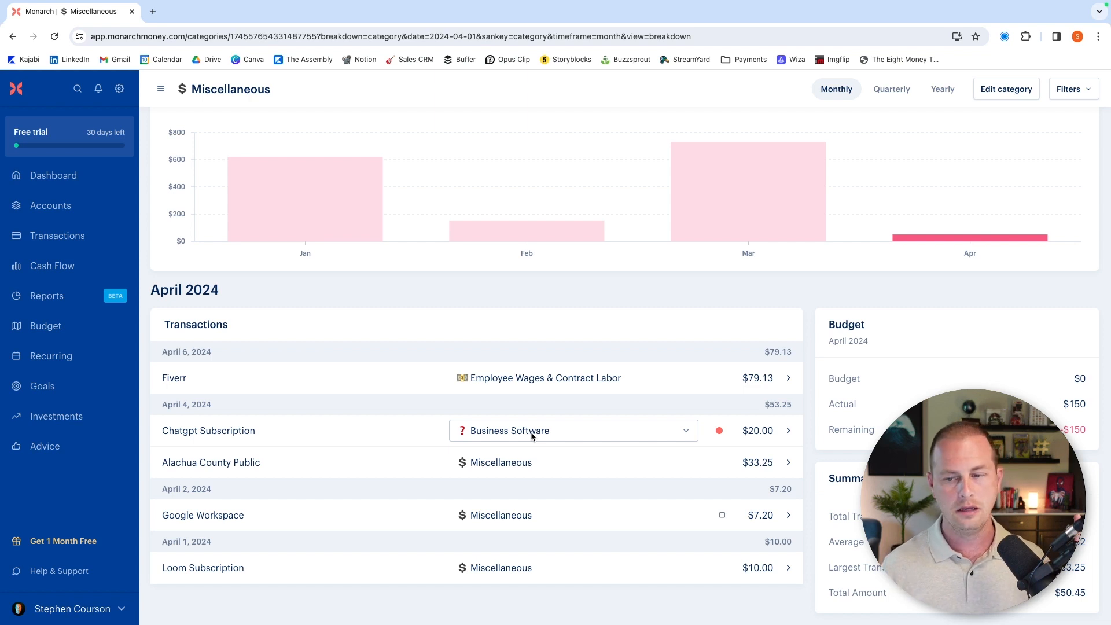
{"action": "scroll", "coordinate": [494, 504], "scroll_direction": "up", "scroll_amount": 1}
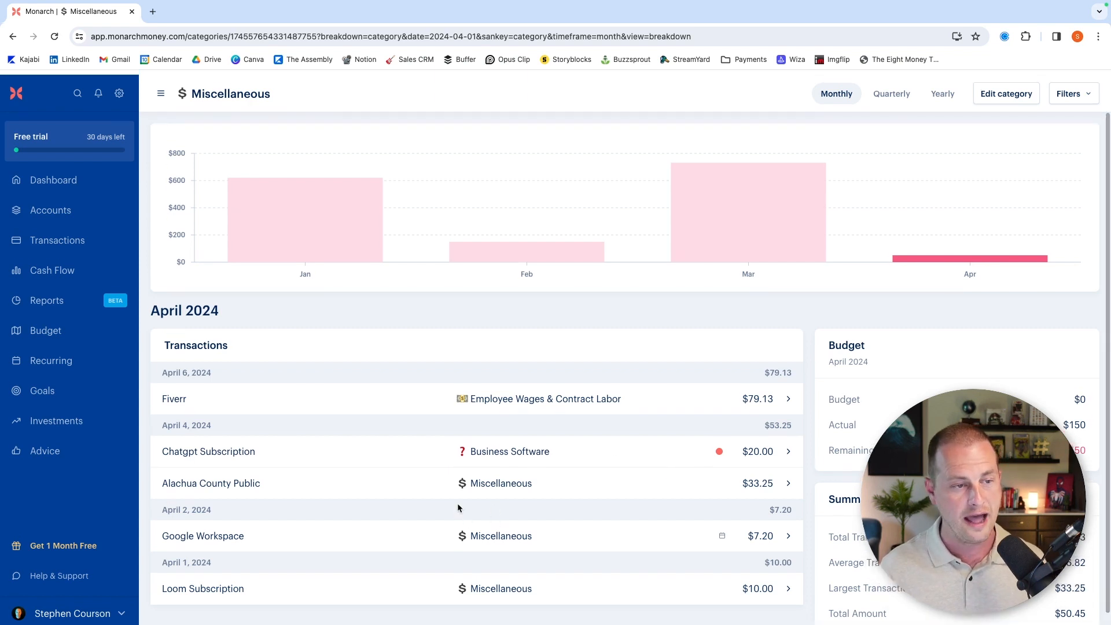
Return to the dashboard, view the Accounts overview, and open the full Transactions list to review it.
{"action": "left_click", "coordinate": [16, 92]}
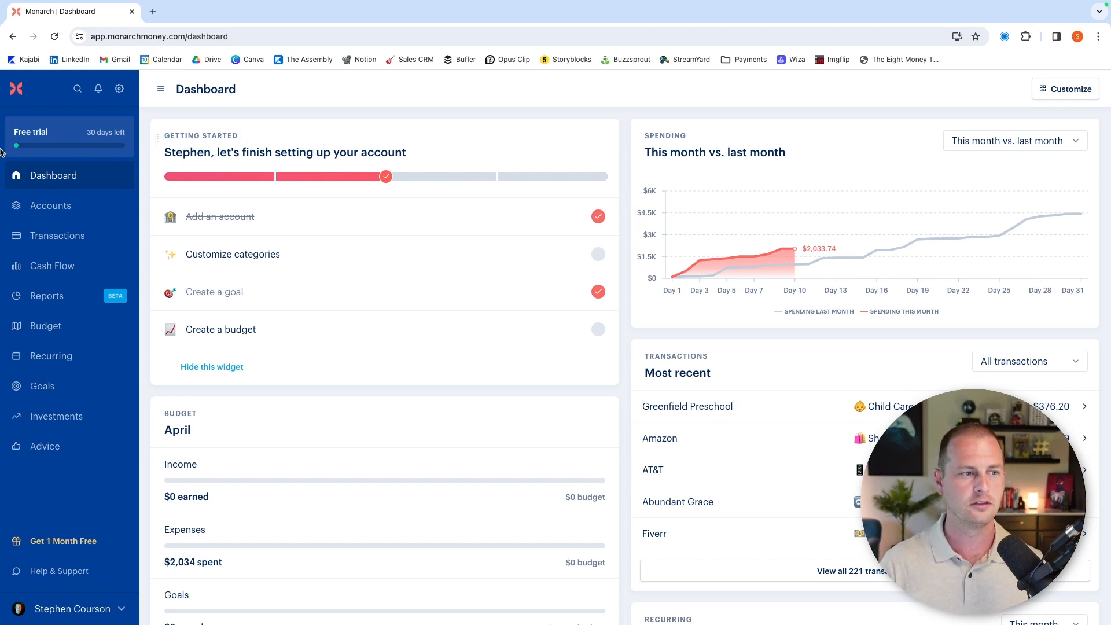
{"action": "left_click", "coordinate": [65, 214]}
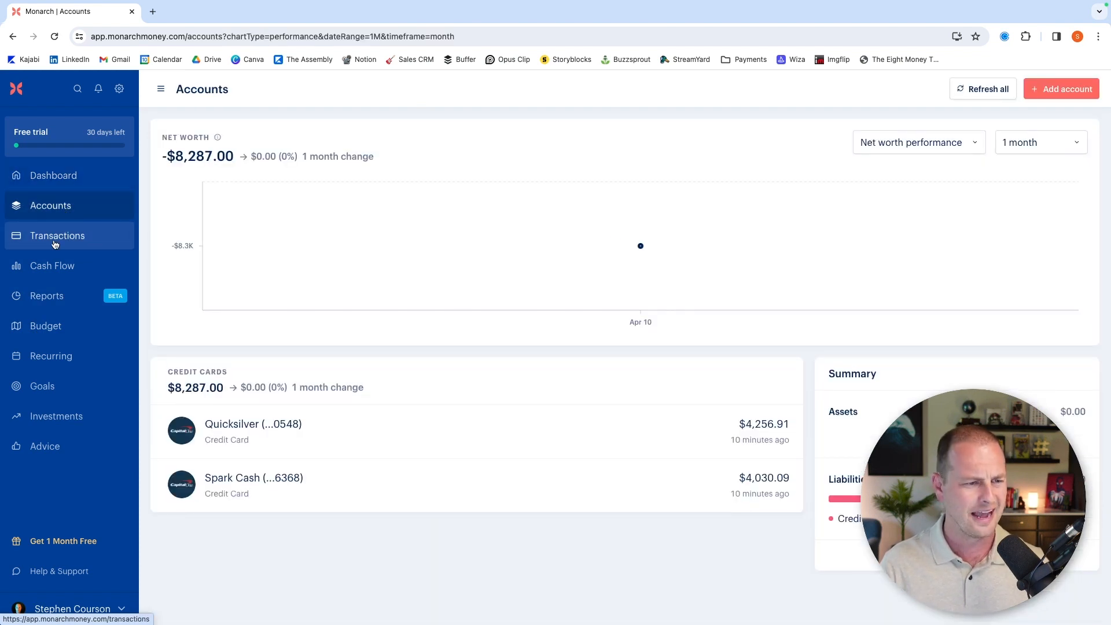
{"action": "left_click", "coordinate": [55, 242]}
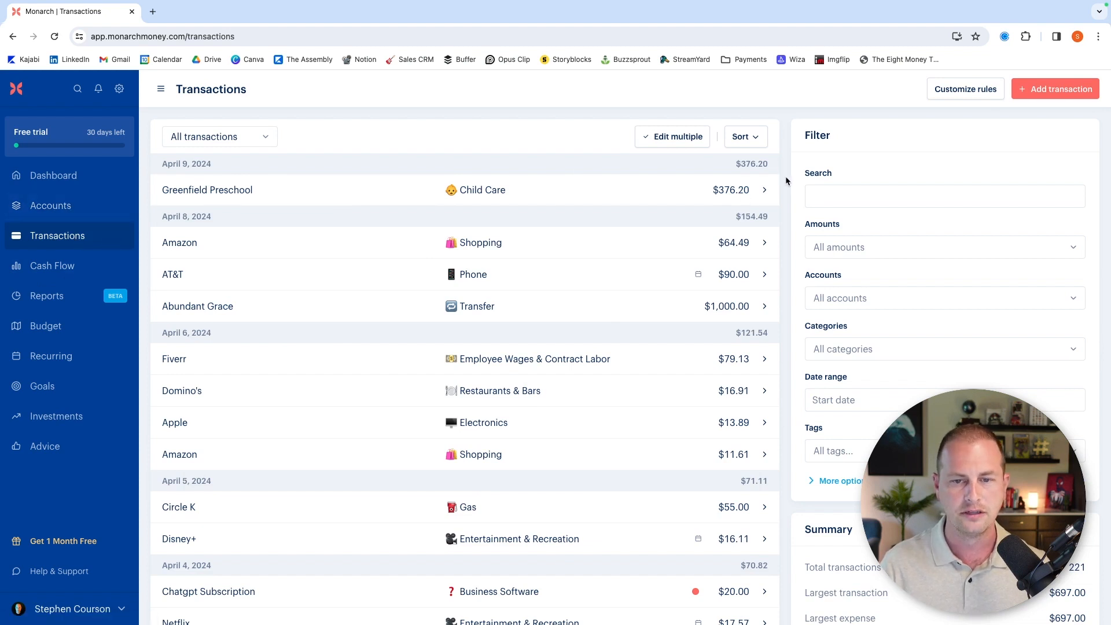
{"action": "scroll", "coordinate": [785, 183], "scroll_direction": "down", "scroll_amount": 5}
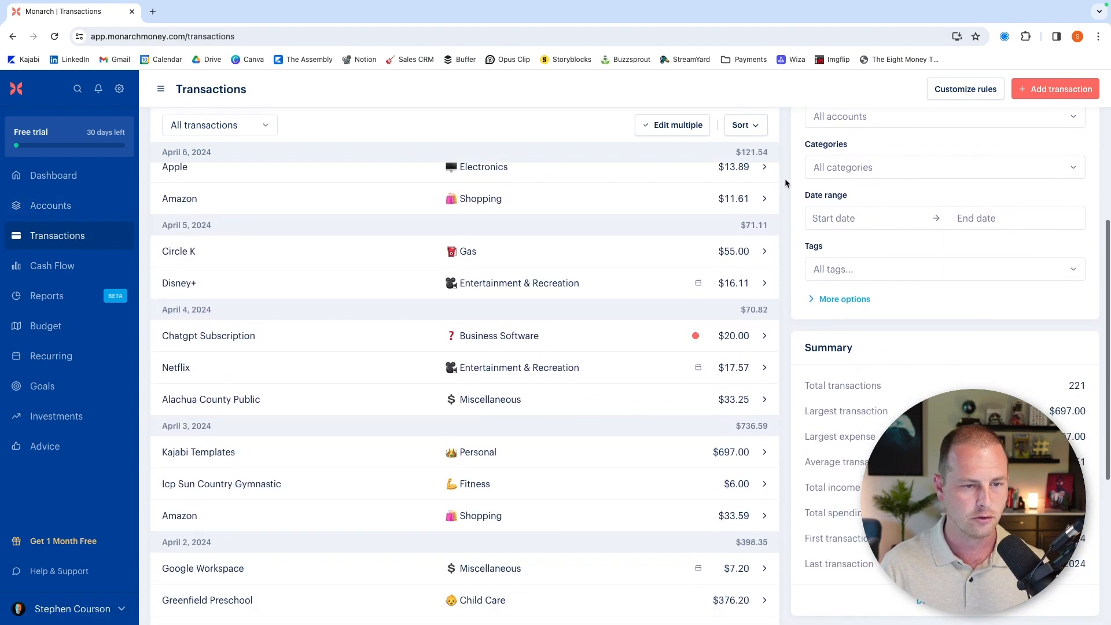
{"action": "scroll", "coordinate": [784, 178], "scroll_direction": "down", "scroll_amount": 3}
{"action": "scroll", "coordinate": [785, 178], "scroll_direction": "up", "scroll_amount": 7}
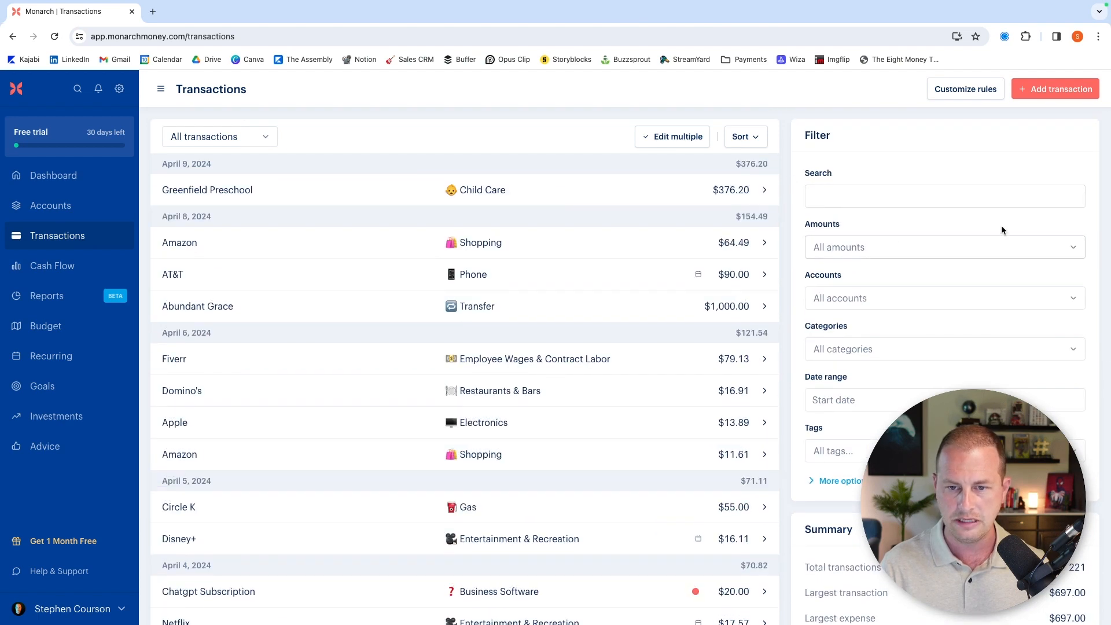
Check the account choices in the transaction filter without applying one, and look through the unfiltered transactions.
{"action": "left_click", "coordinate": [917, 298]}
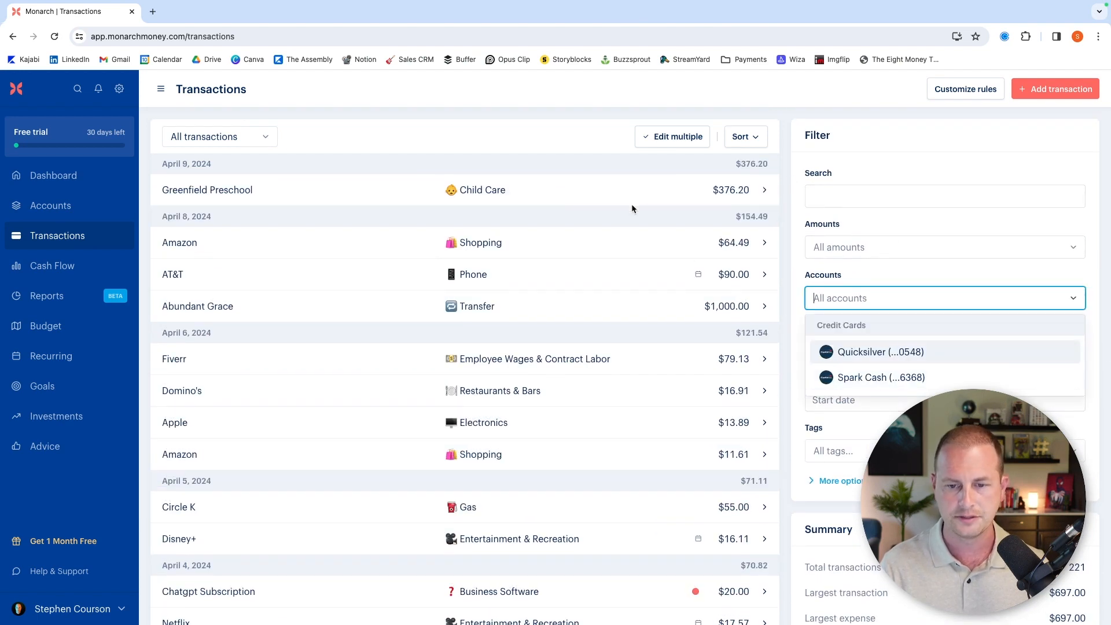
{"action": "left_click", "coordinate": [785, 180]}
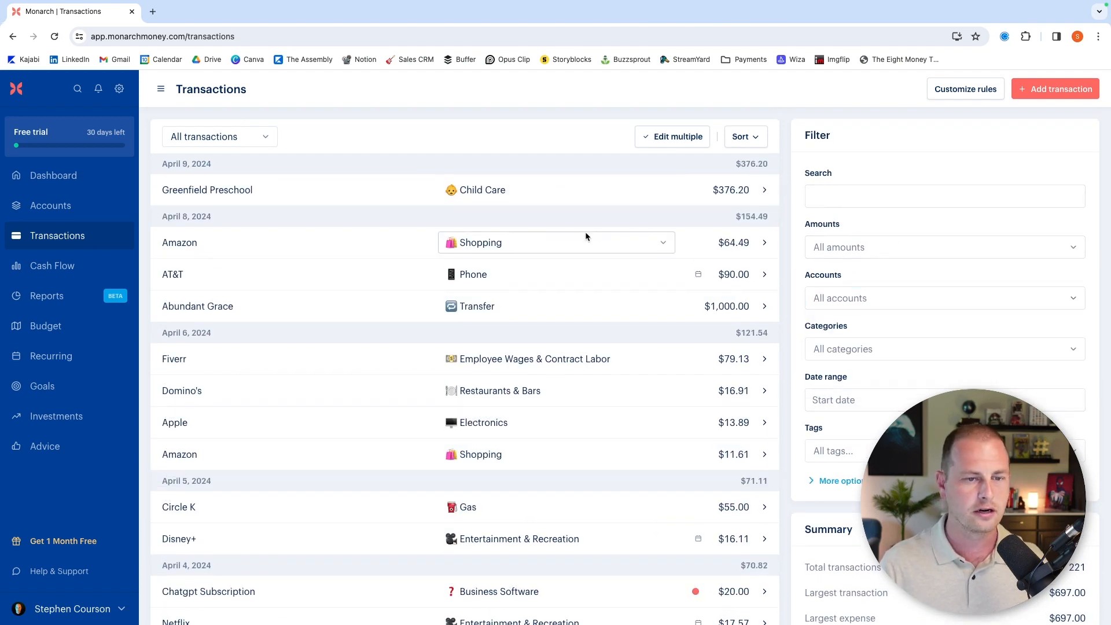
{"action": "scroll", "coordinate": [330, 191], "scroll_direction": "down", "scroll_amount": 7}
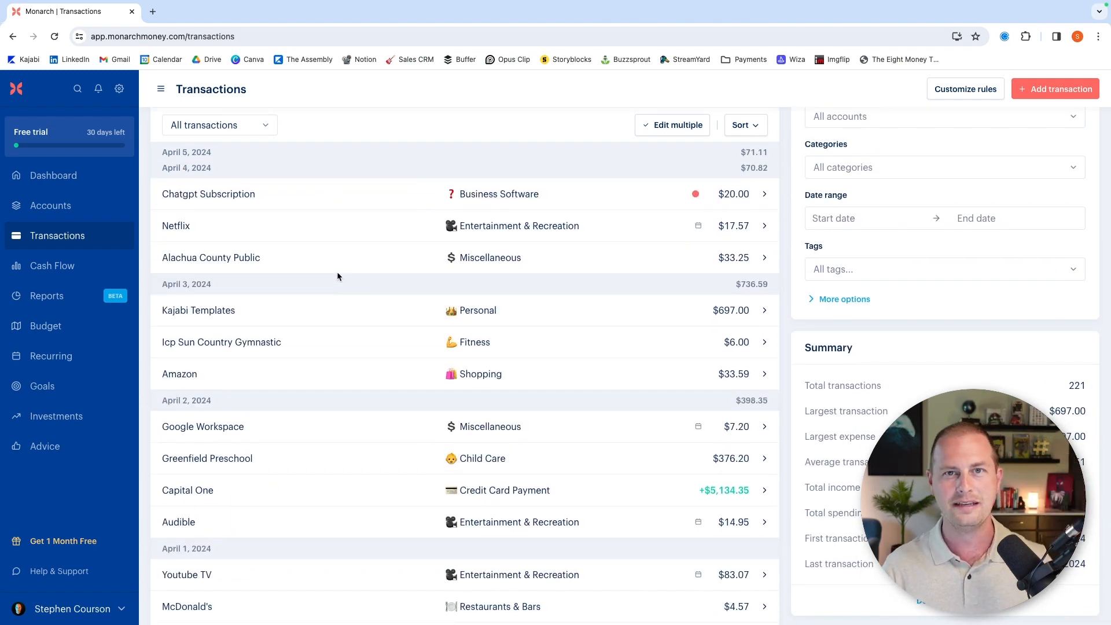
{"action": "scroll", "coordinate": [330, 253], "scroll_direction": "up", "scroll_amount": 7}
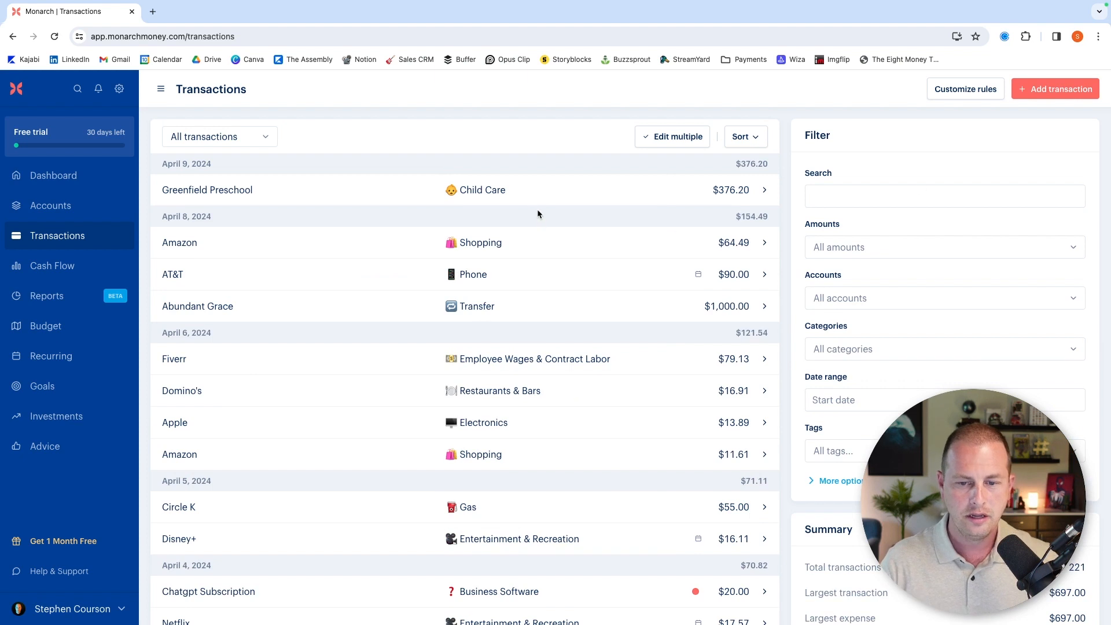
View the Cash Flow page, and open Reports to examine its cash flow chart and transaction list.
{"action": "left_click", "coordinate": [53, 279]}
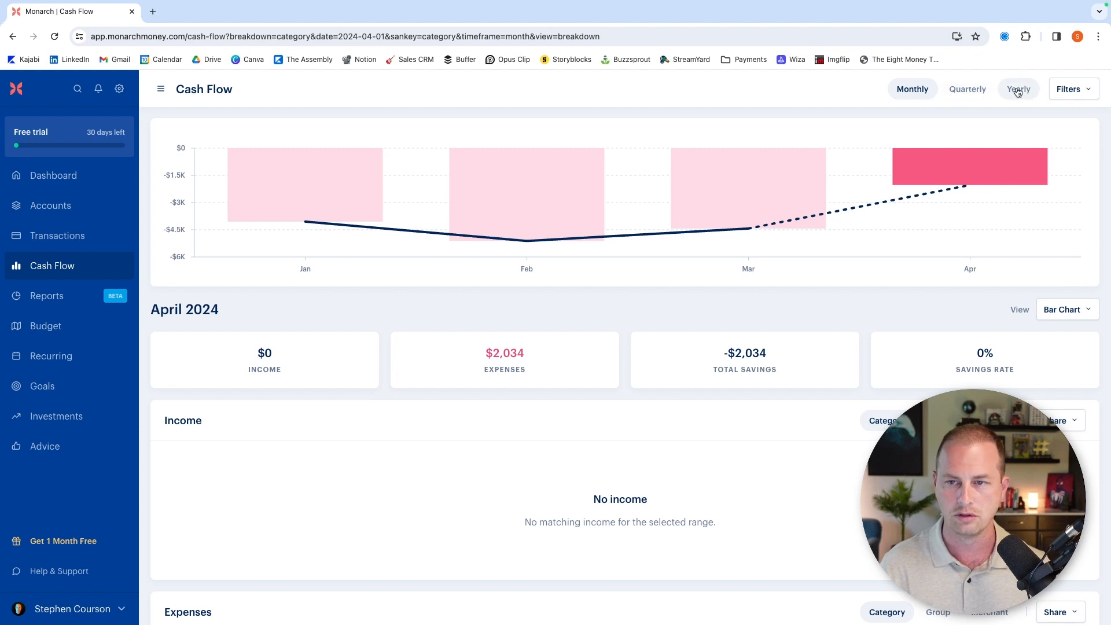
{"action": "left_click", "coordinate": [51, 297]}
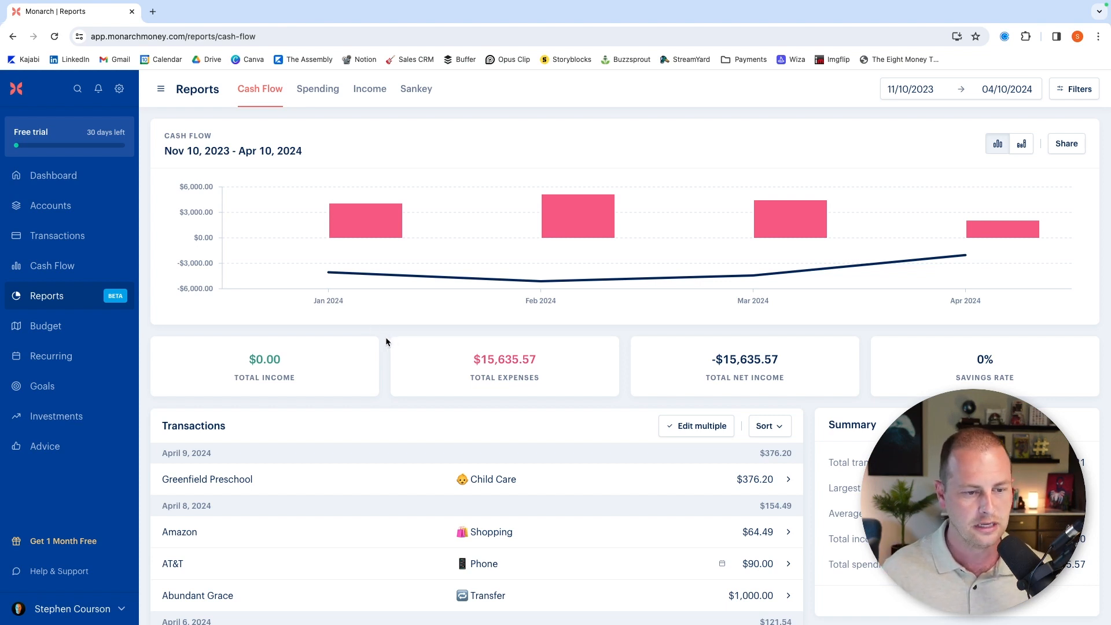
{"action": "scroll", "coordinate": [386, 342], "scroll_direction": "down", "scroll_amount": 5}
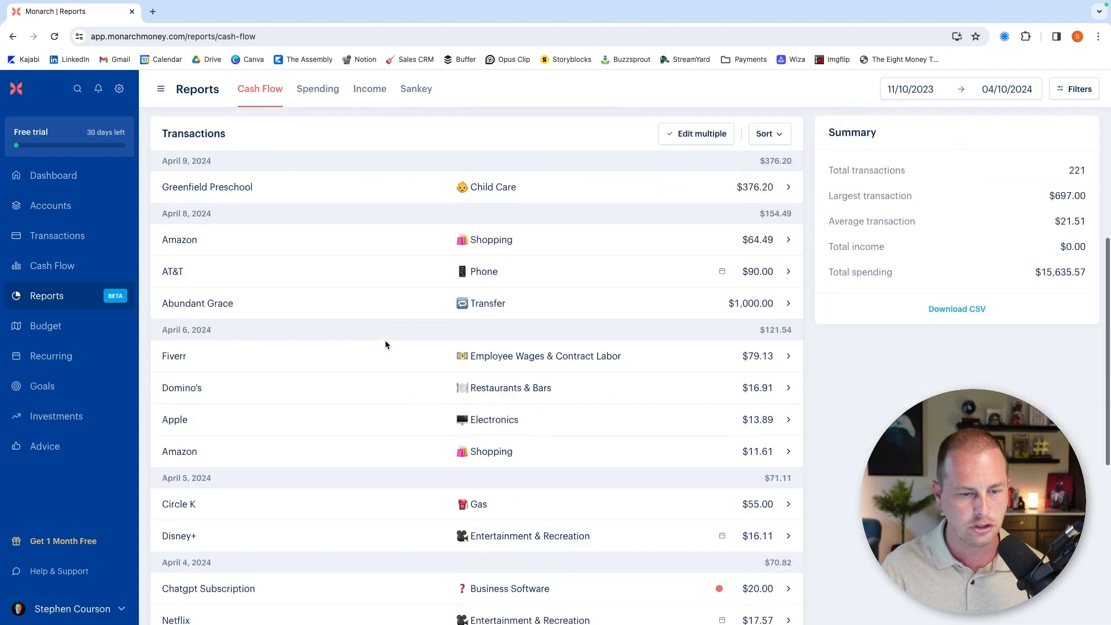
{"action": "scroll", "coordinate": [385, 344], "scroll_direction": "up", "scroll_amount": 5}
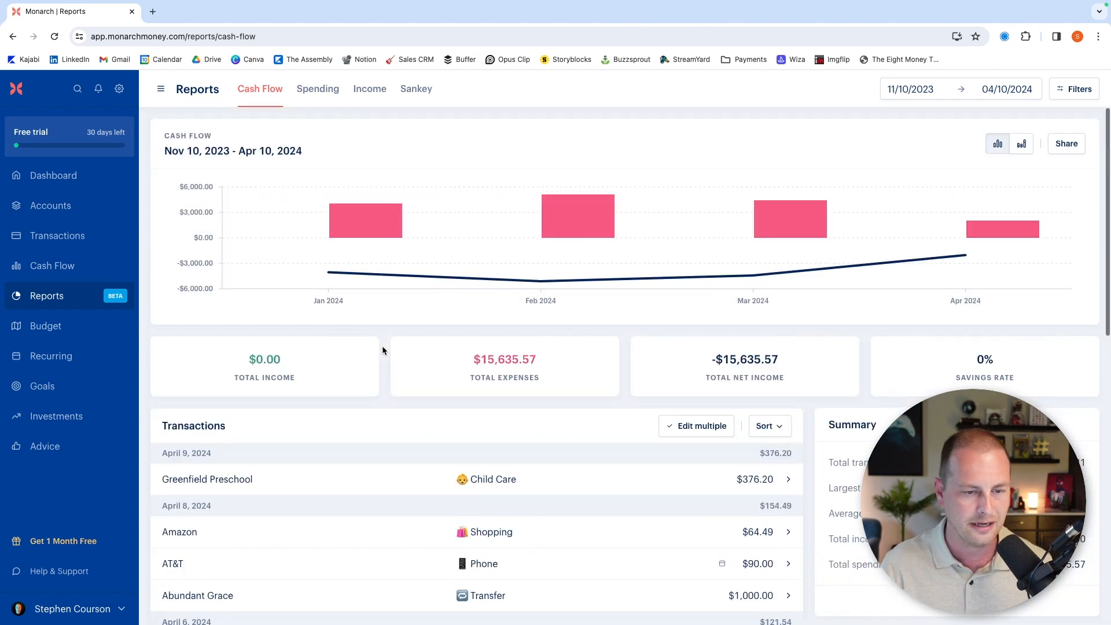
{"action": "left_click", "coordinate": [38, 302]}
{"action": "mouse_move", "coordinate": [417, 209]}
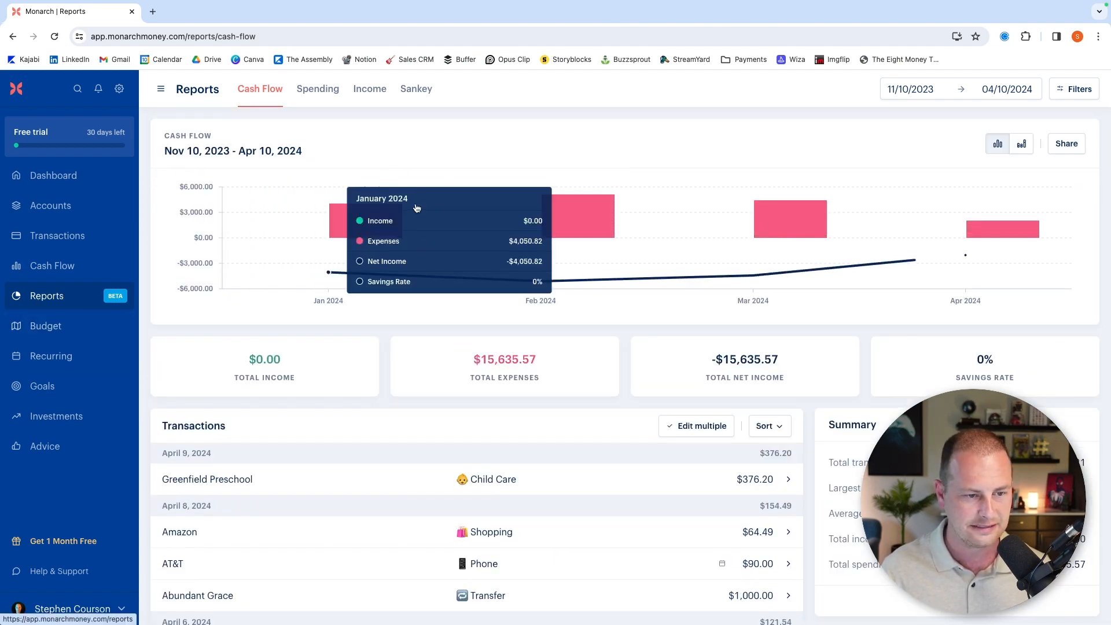
{"action": "scroll", "coordinate": [414, 348], "scroll_direction": "down", "scroll_amount": 2}
{"action": "scroll", "coordinate": [408, 356], "scroll_direction": "up", "scroll_amount": 2}
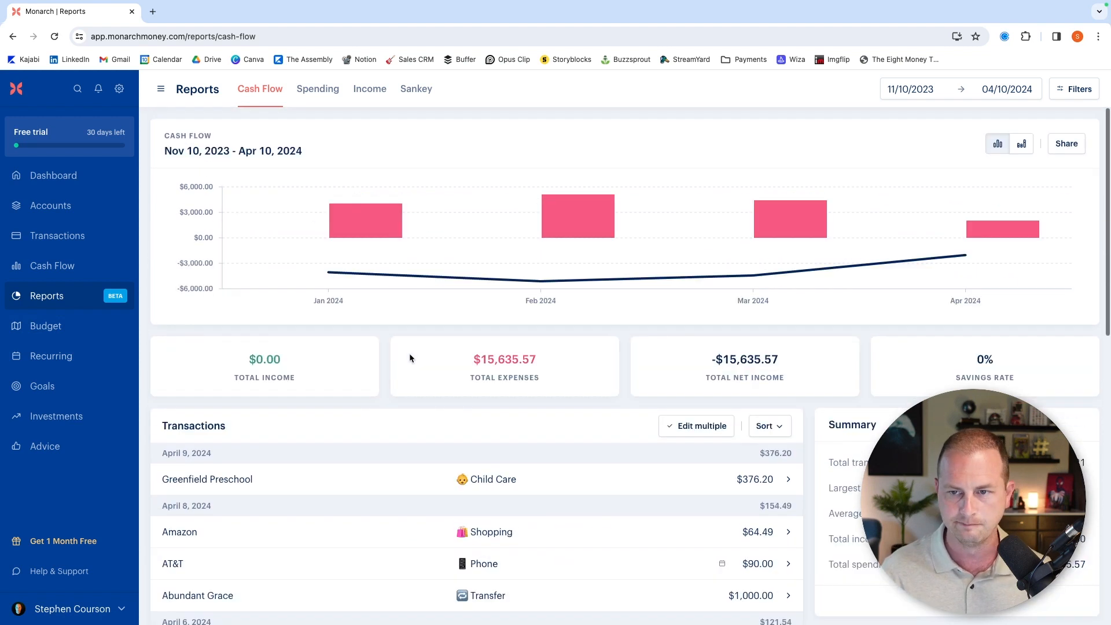
Show the cash flow report chart with stacked bars, inspect its monthly figures, and restore the side-by-side bar view.
{"action": "left_click", "coordinate": [1021, 143]}
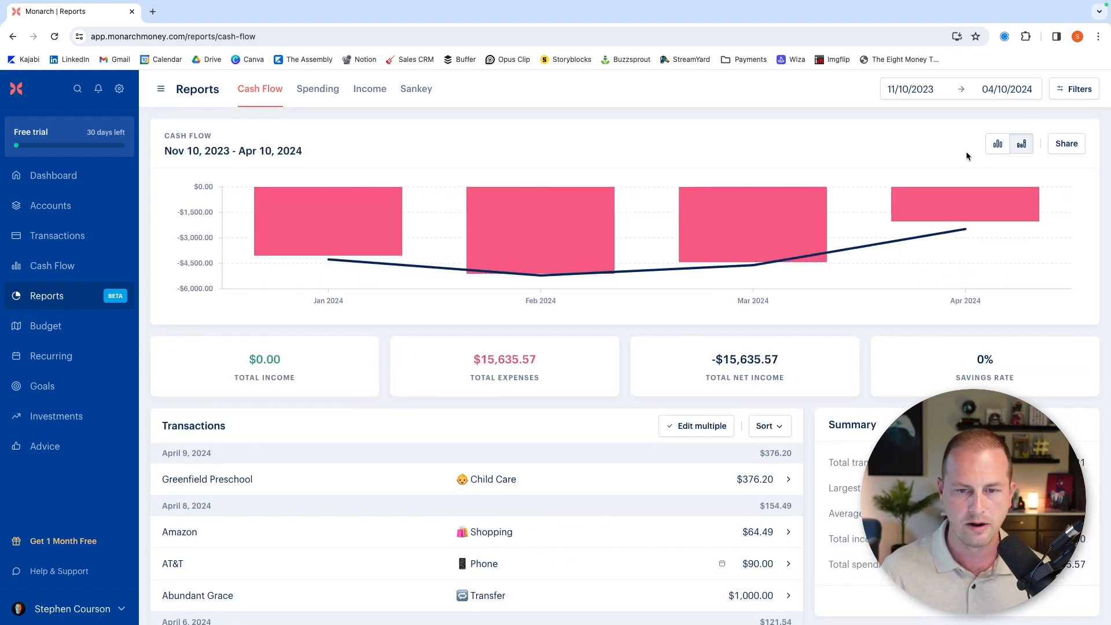
{"action": "mouse_move", "coordinate": [317, 262]}
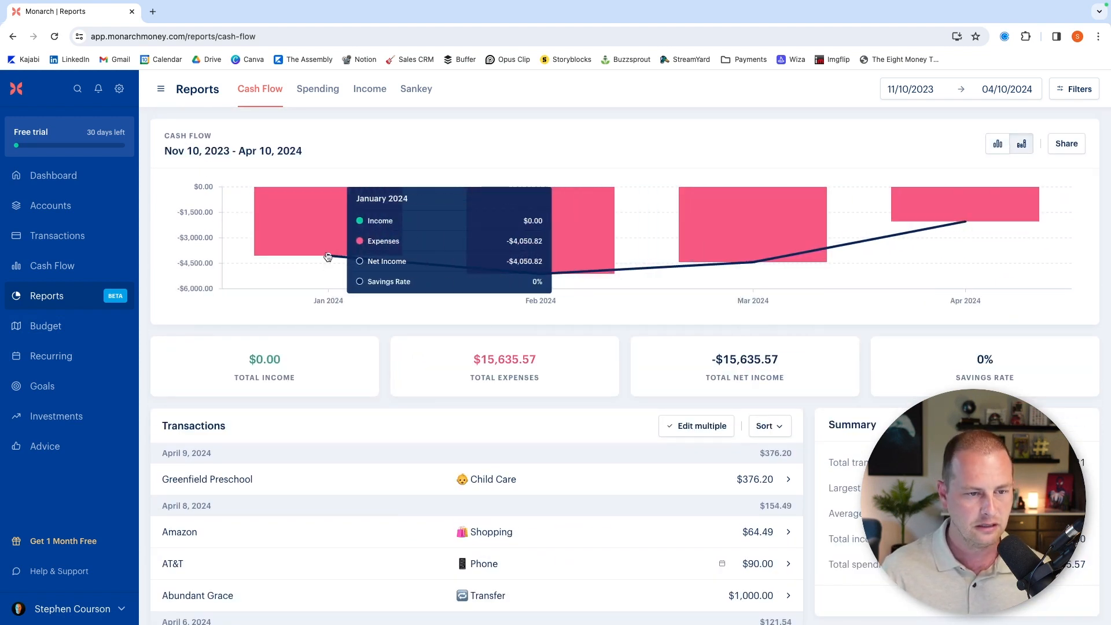
{"action": "mouse_move", "coordinate": [555, 286]}
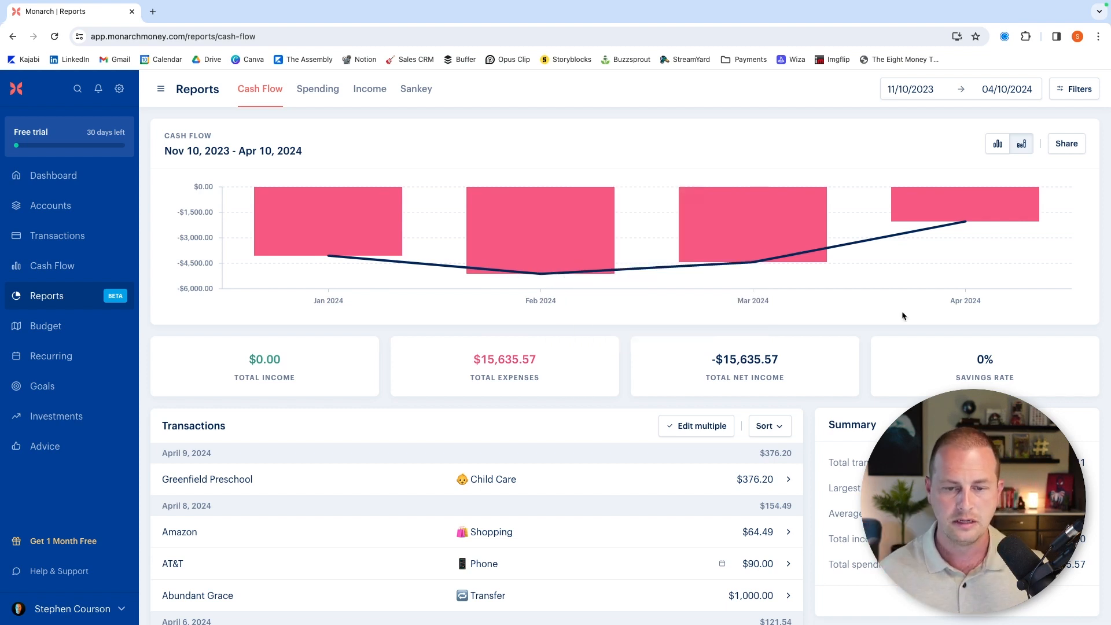
{"action": "mouse_move", "coordinate": [943, 244]}
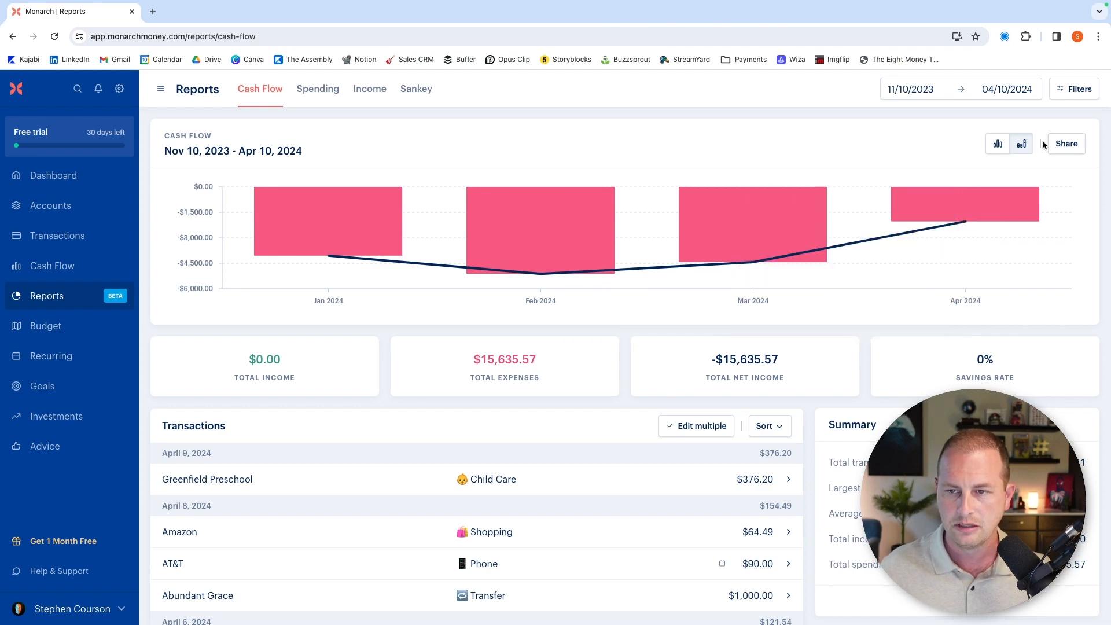
{"action": "left_click", "coordinate": [1004, 149]}
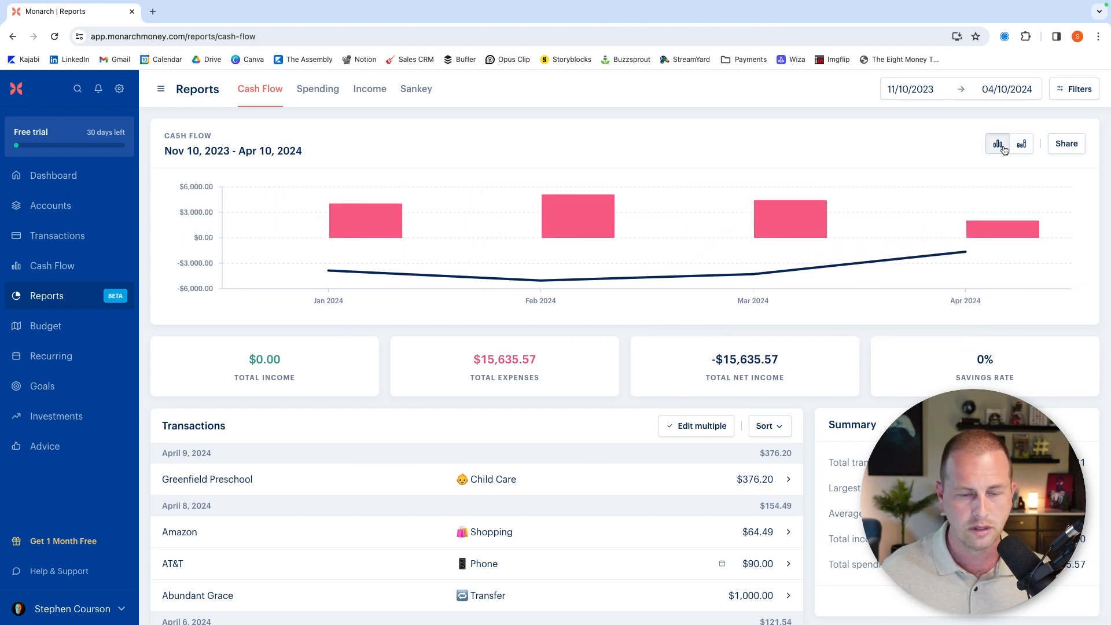
Preview the shareable download of the cash flow chart, close it without downloading, and look through the report's transactions and summary.
{"action": "left_click", "coordinate": [1065, 145]}
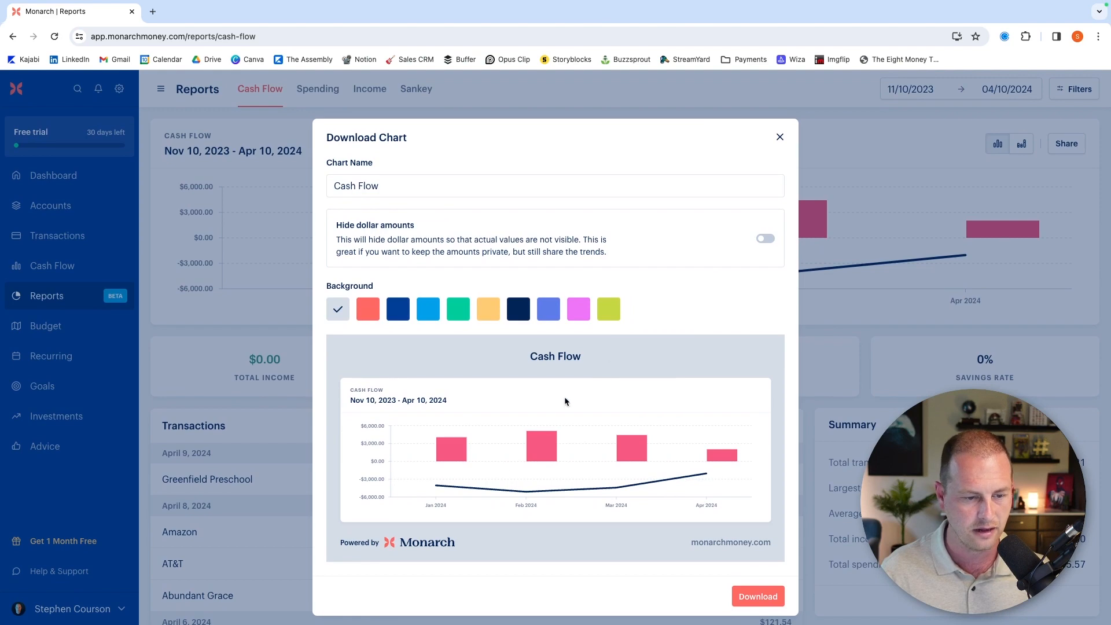
{"action": "left_click", "coordinate": [779, 137]}
{"action": "scroll", "coordinate": [637, 119], "scroll_direction": "down", "scroll_amount": 4}
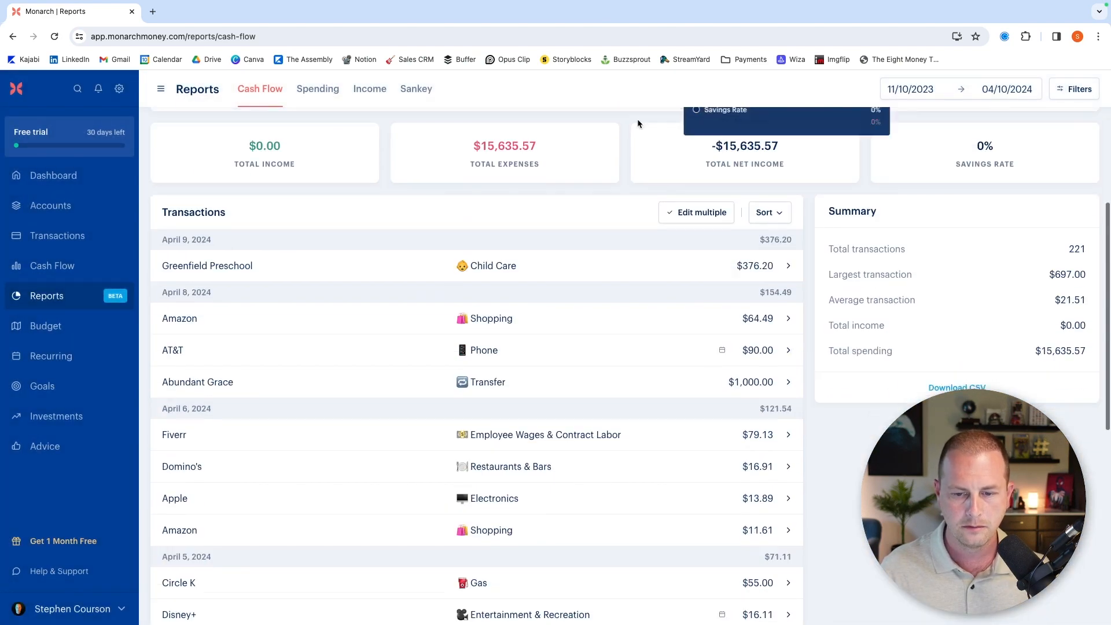
{"action": "scroll", "coordinate": [807, 376], "scroll_direction": "down", "scroll_amount": 8}
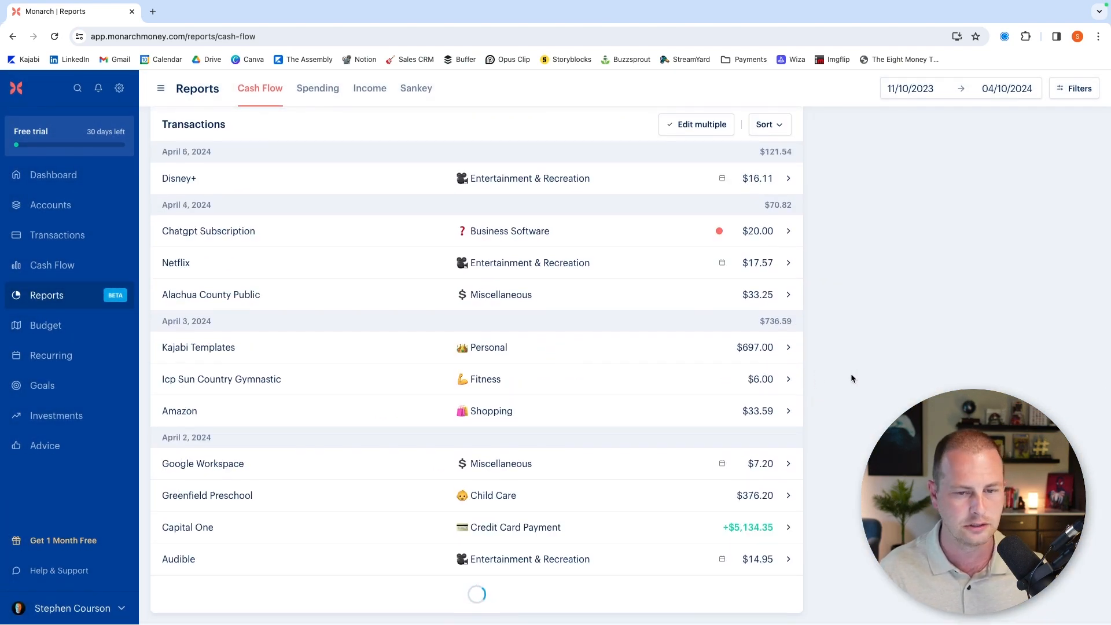
{"action": "scroll", "coordinate": [834, 376], "scroll_direction": "up", "scroll_amount": 10}
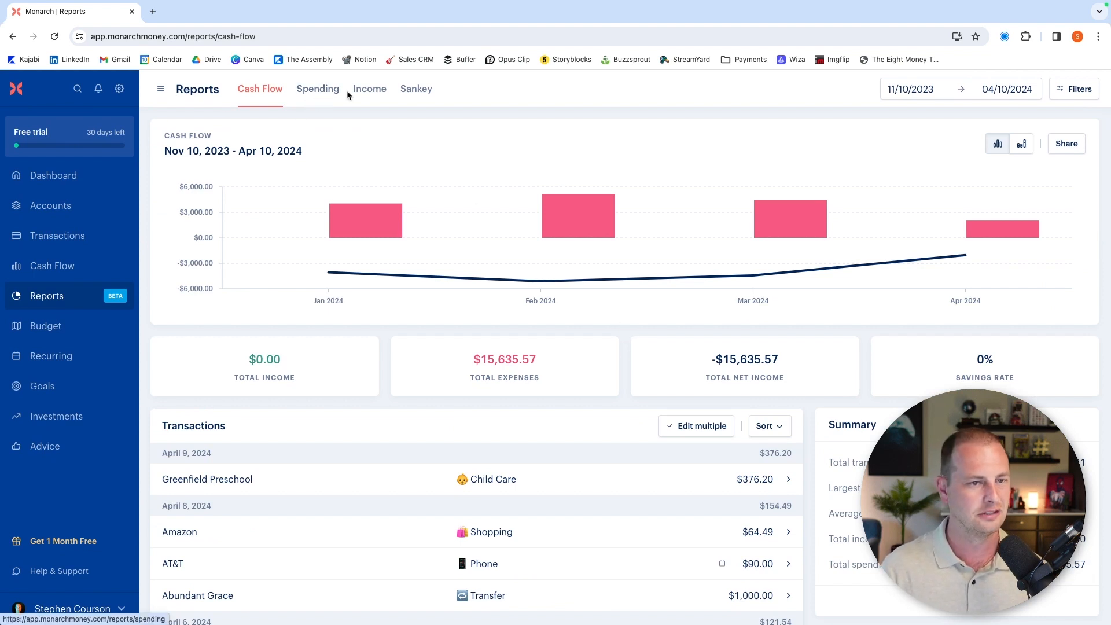
Open the Spending report, limit it to the last 3 months, and inspect the category breakdown chart.
{"action": "left_click", "coordinate": [316, 96]}
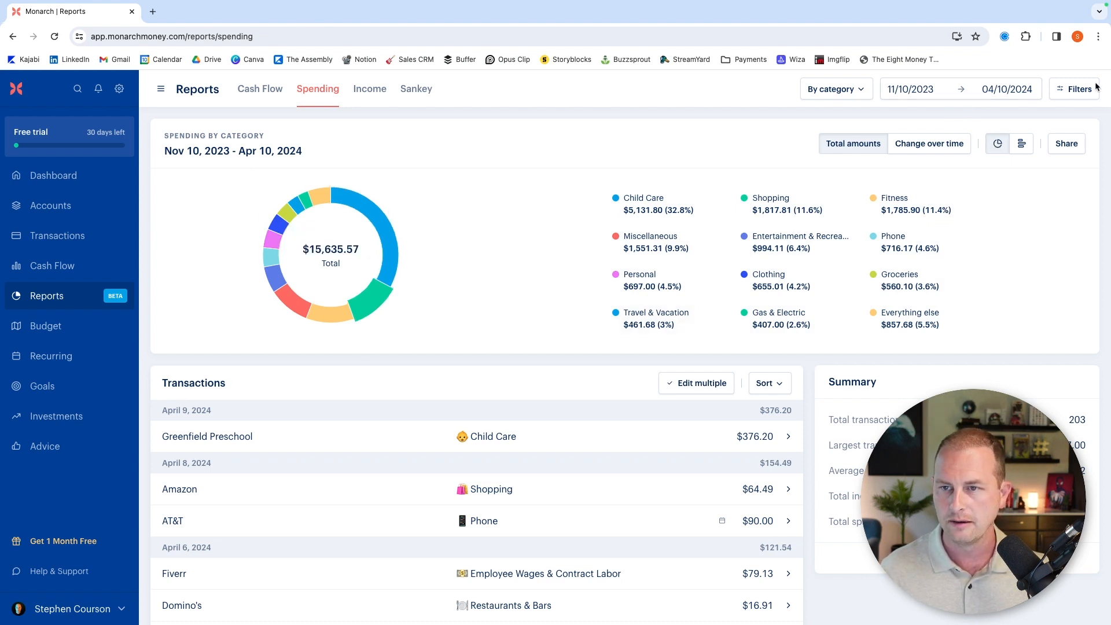
{"action": "left_click", "coordinate": [918, 92]}
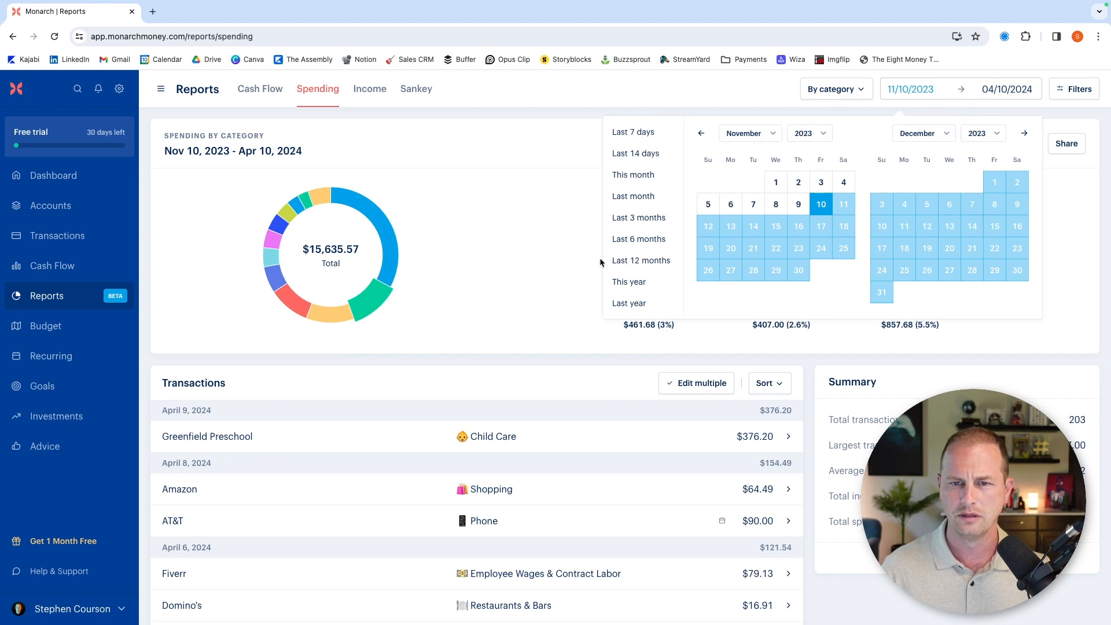
{"action": "left_click", "coordinate": [643, 221]}
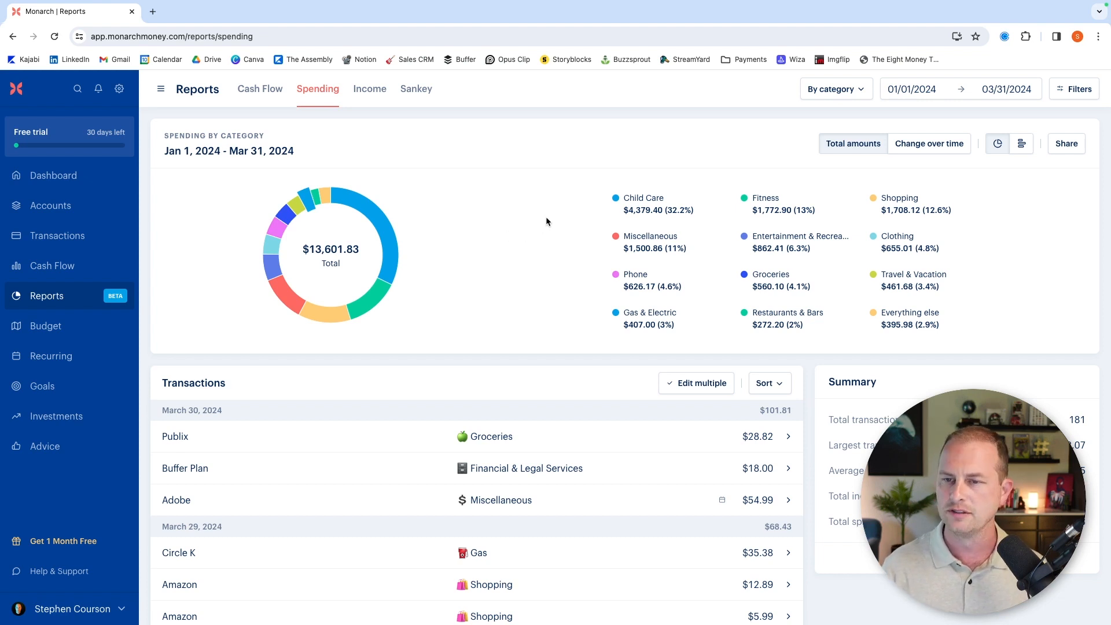
{"action": "mouse_move", "coordinate": [391, 239]}
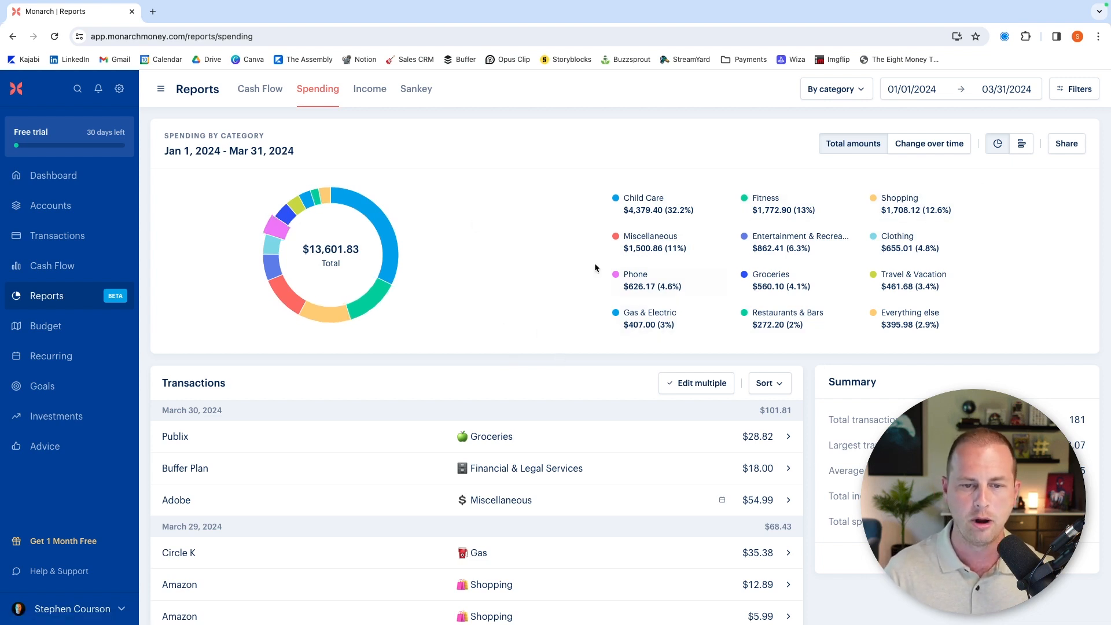
Open the Miscellaneous transactions from the spending breakdown and recategorize the March 30 Adobe transaction as Business Software.
{"action": "left_click", "coordinate": [640, 244]}
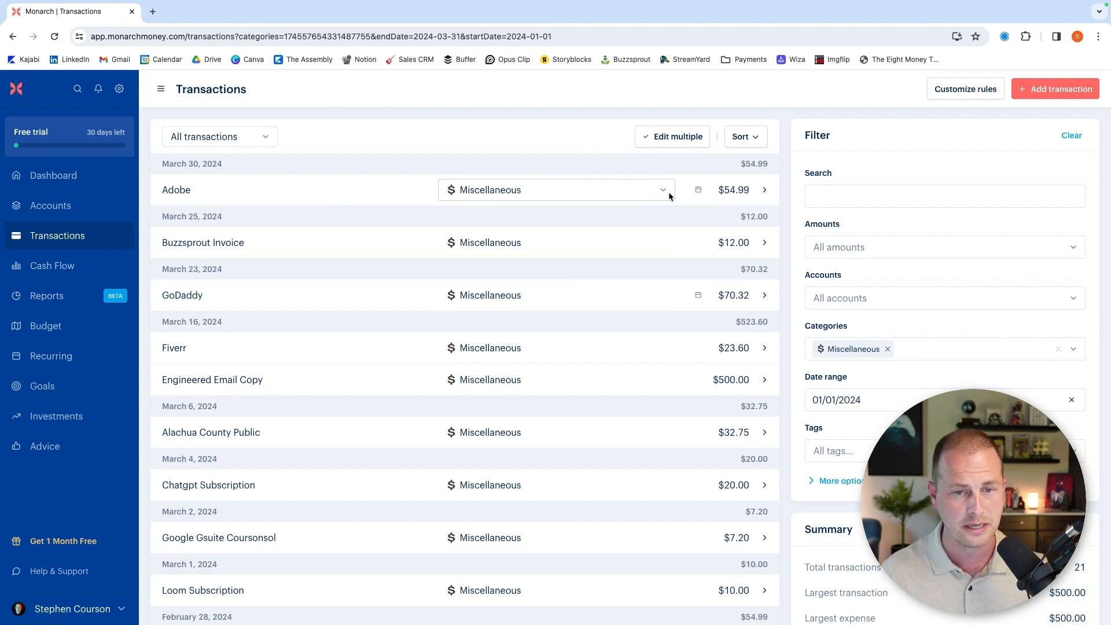
{"action": "left_click", "coordinate": [669, 195]}
{"action": "scroll", "coordinate": [742, 347], "scroll_direction": "down", "scroll_amount": 10}
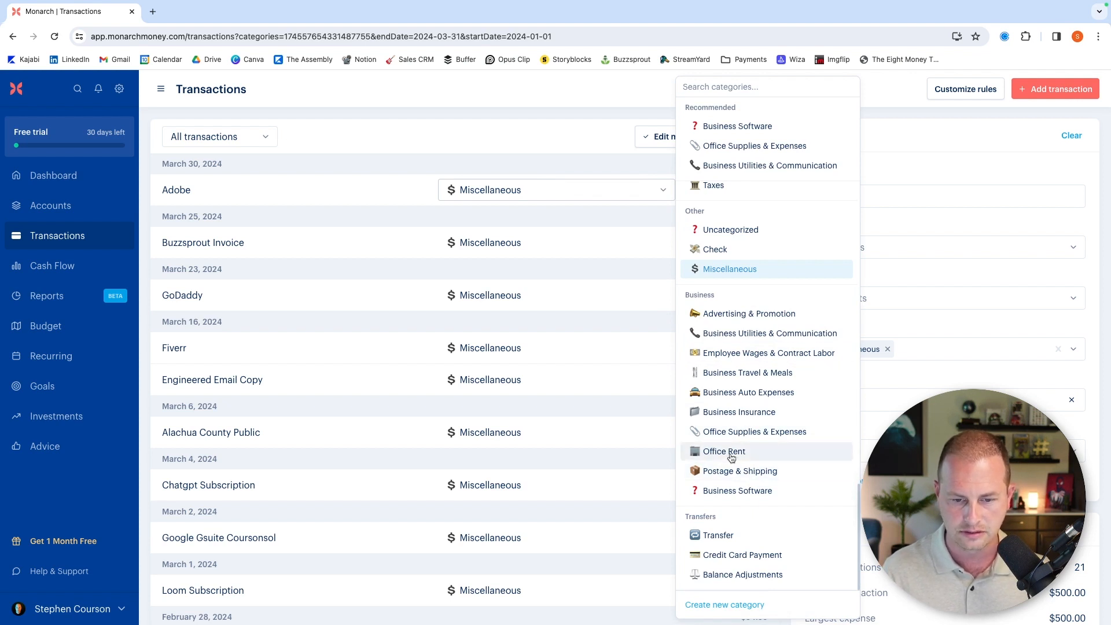
{"action": "left_click", "coordinate": [733, 492]}
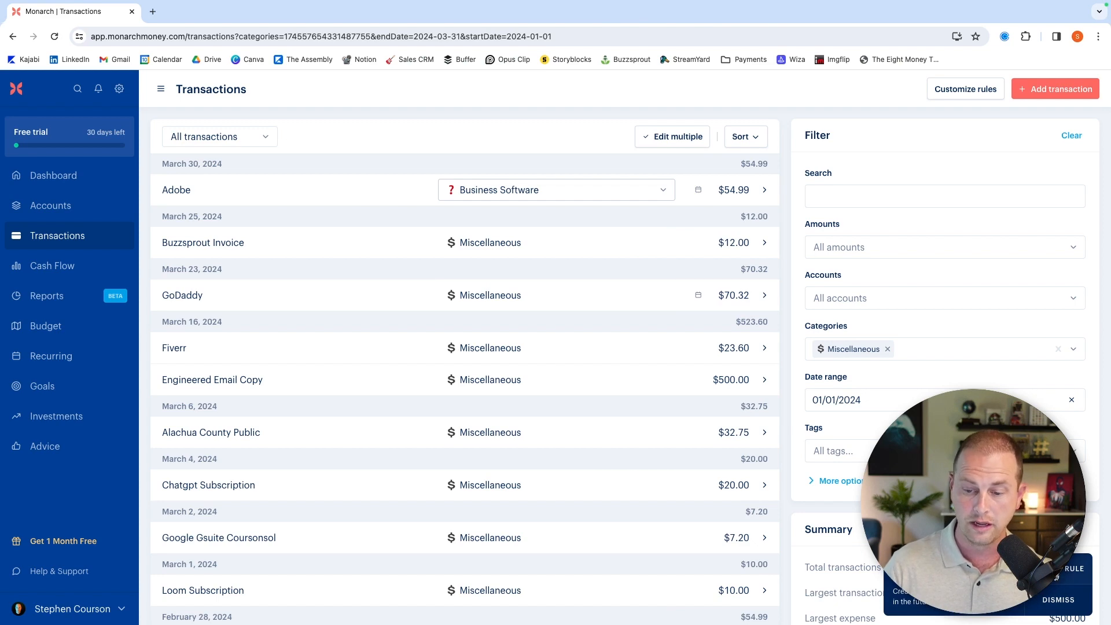
Examine the suggested rule for Adobe transactions, including its merchant matching criteria, and close it without saving.
{"action": "left_click", "coordinate": [1075, 569]}
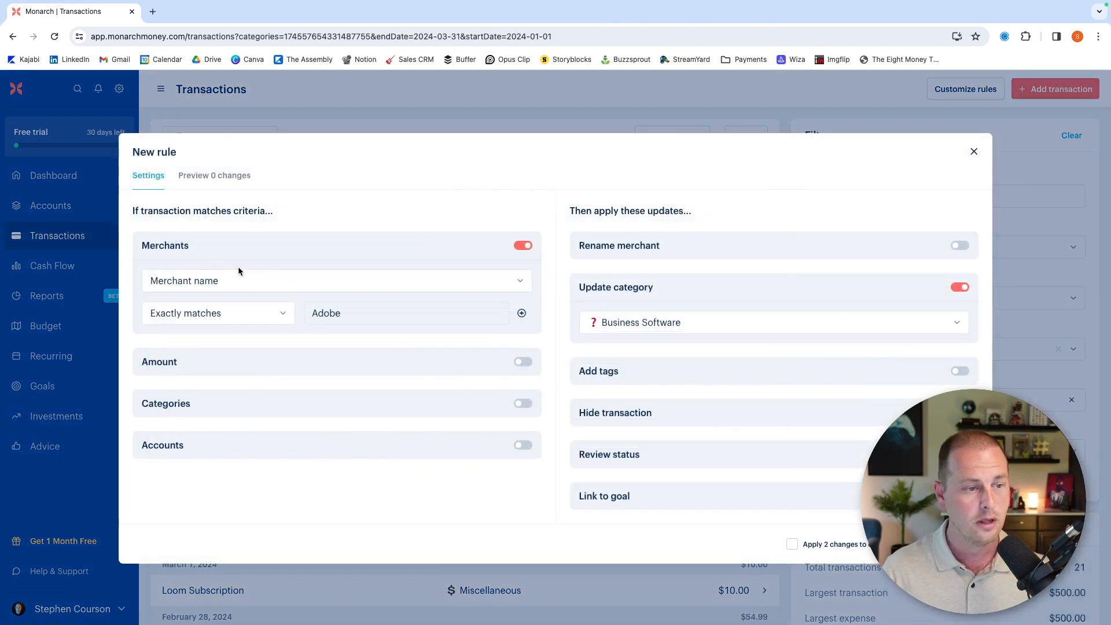
{"action": "left_click", "coordinate": [526, 282]}
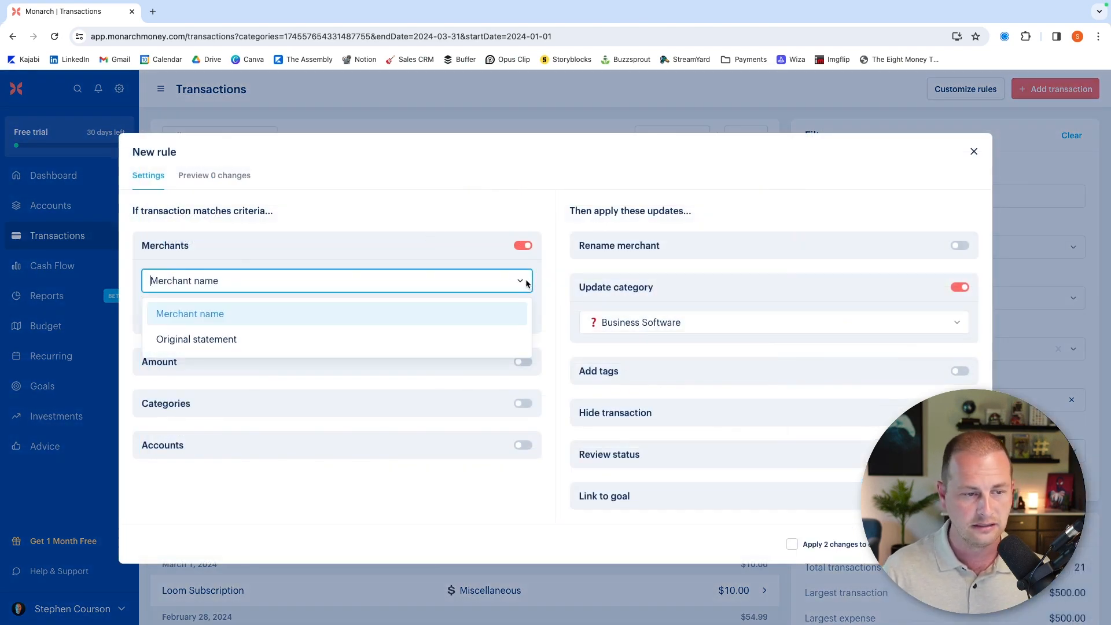
{"action": "left_click", "coordinate": [318, 242]}
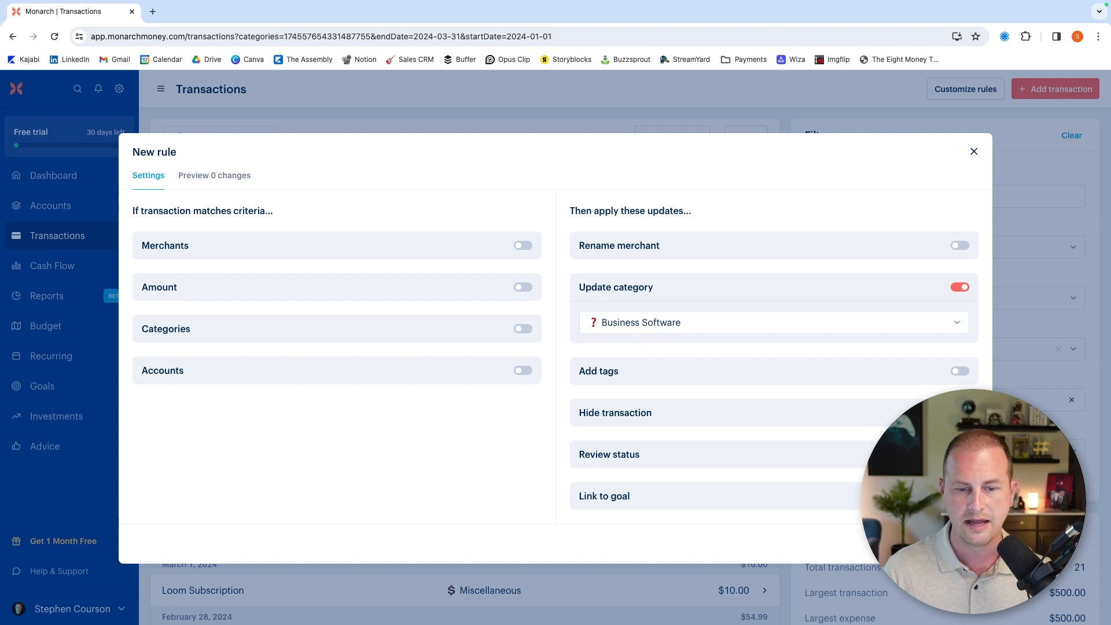
{"action": "left_click", "coordinate": [973, 151]}
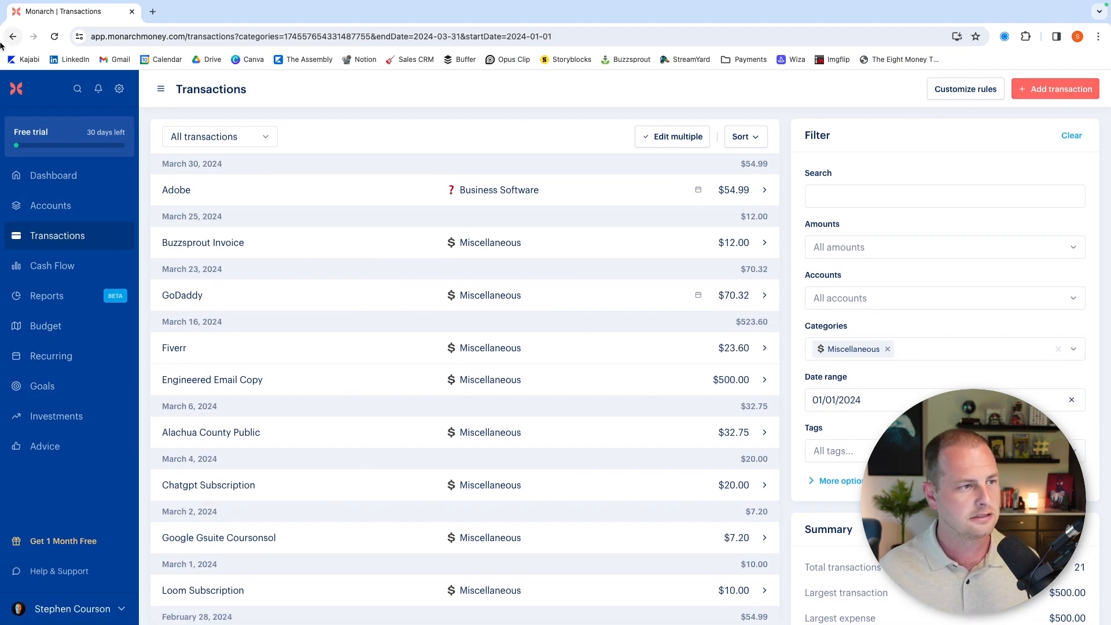
Return to the Spending report and review the category breakdown and its transactions.
{"action": "left_click", "coordinate": [46, 296]}
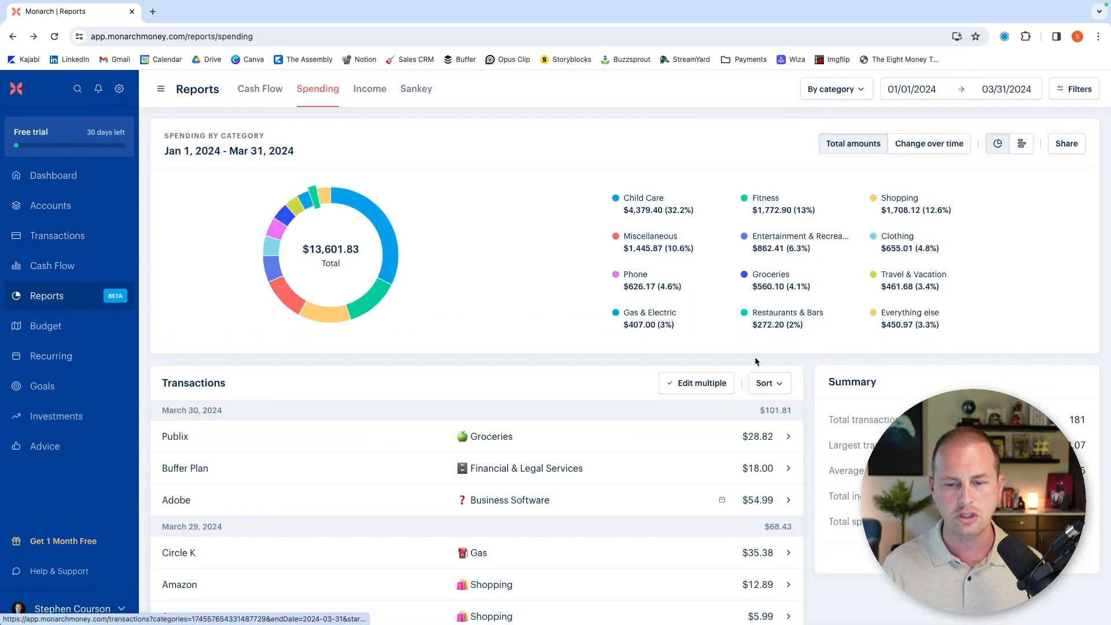
{"action": "scroll", "coordinate": [756, 359], "scroll_direction": "down", "scroll_amount": 10}
{"action": "scroll", "coordinate": [546, 335], "scroll_direction": "up", "scroll_amount": 10}
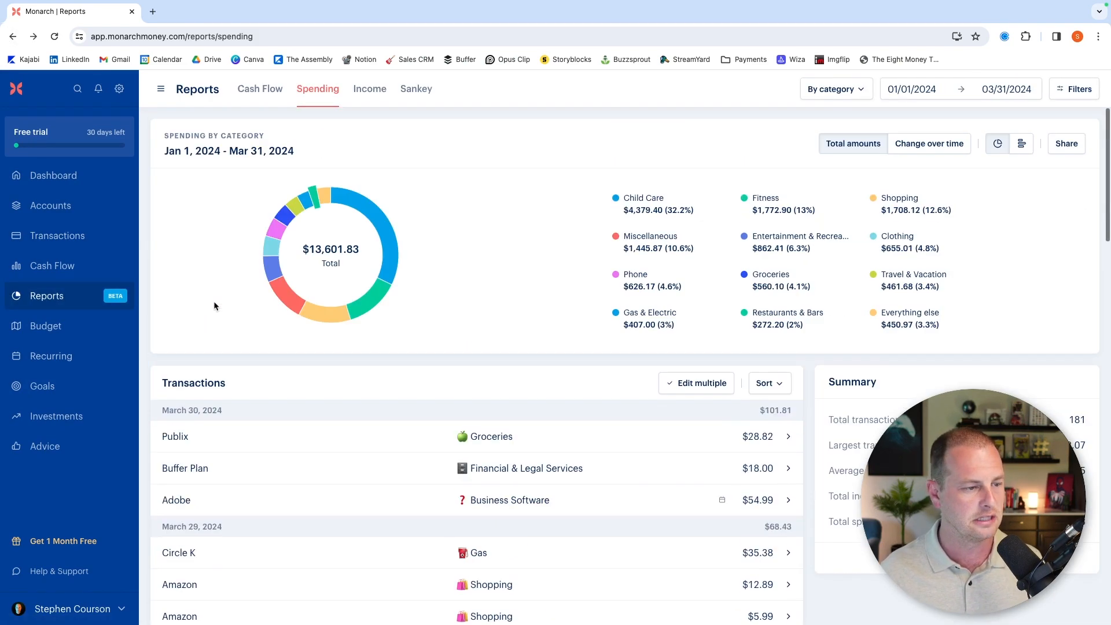
View the Recurring calendar, inspect the April 16 HelloFresh charge and its March 16 transaction, and return to the calendar.
{"action": "left_click", "coordinate": [52, 356]}
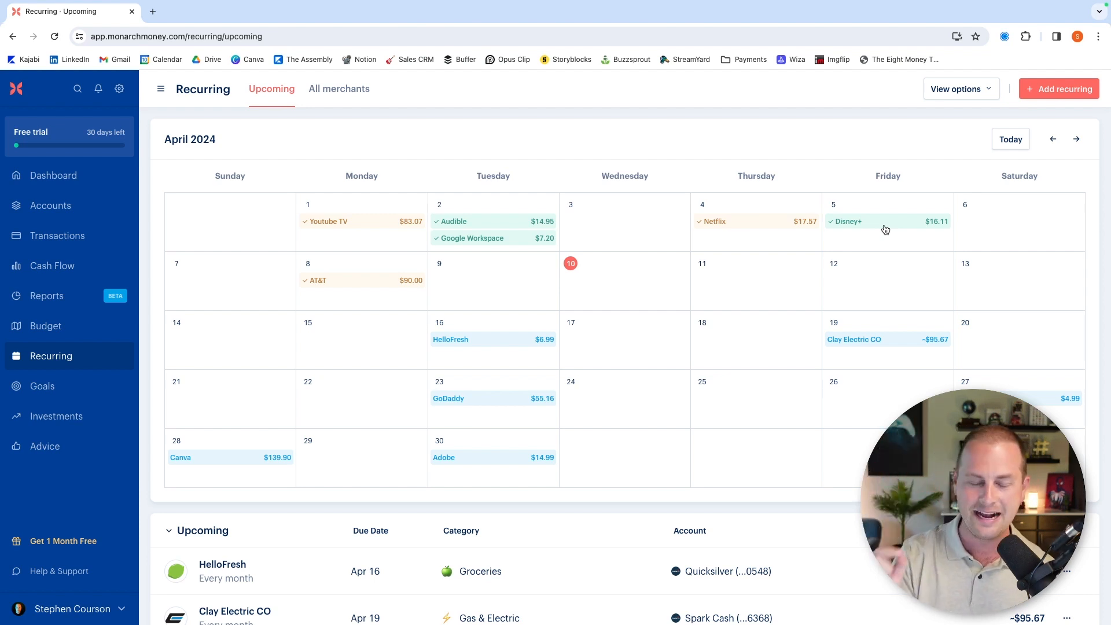
{"action": "left_click", "coordinate": [501, 346]}
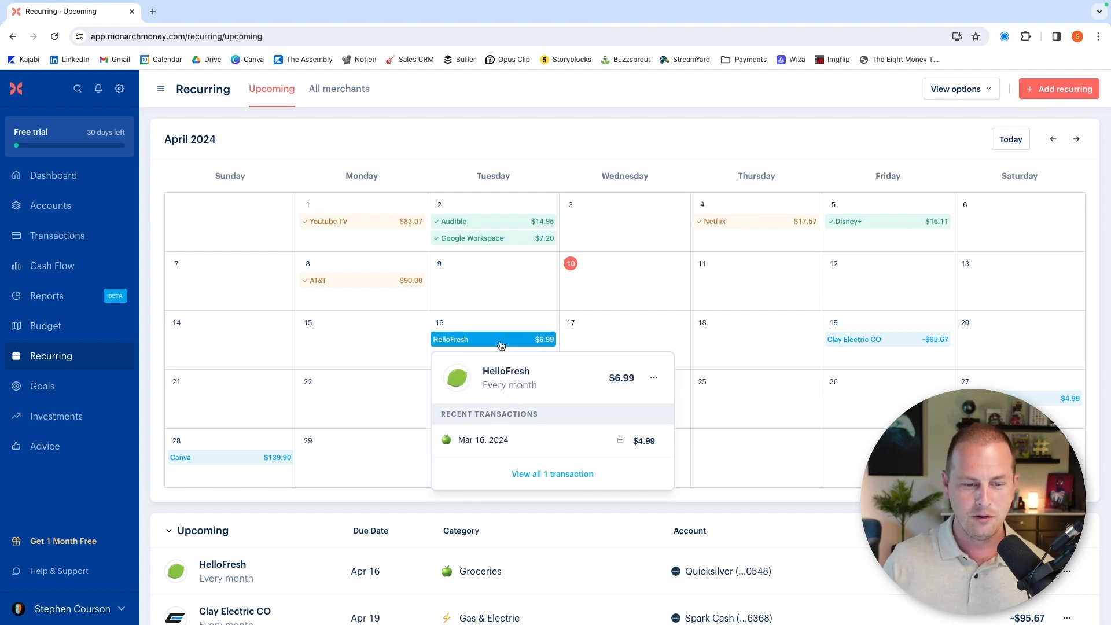
{"action": "left_click", "coordinate": [622, 340]}
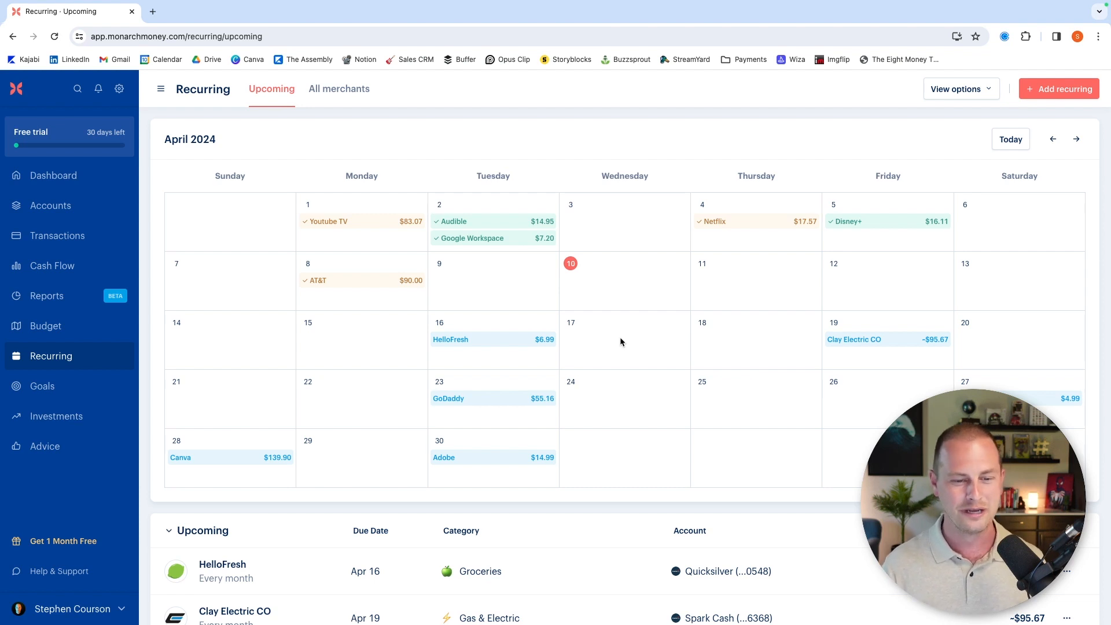
{"action": "left_click", "coordinate": [515, 341]}
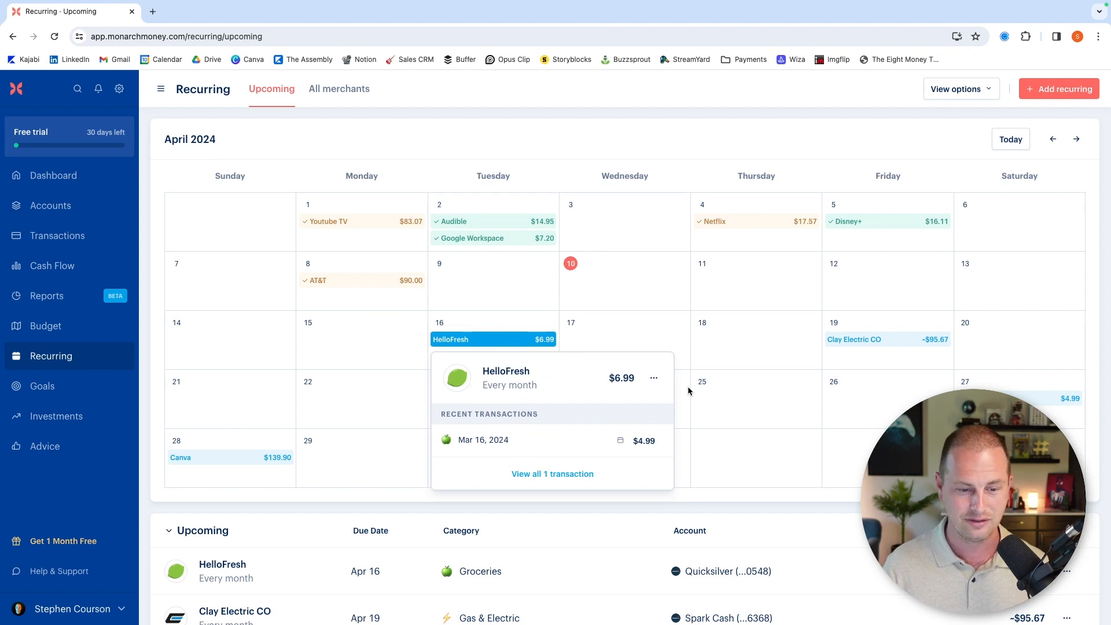
{"action": "left_click", "coordinate": [463, 441]}
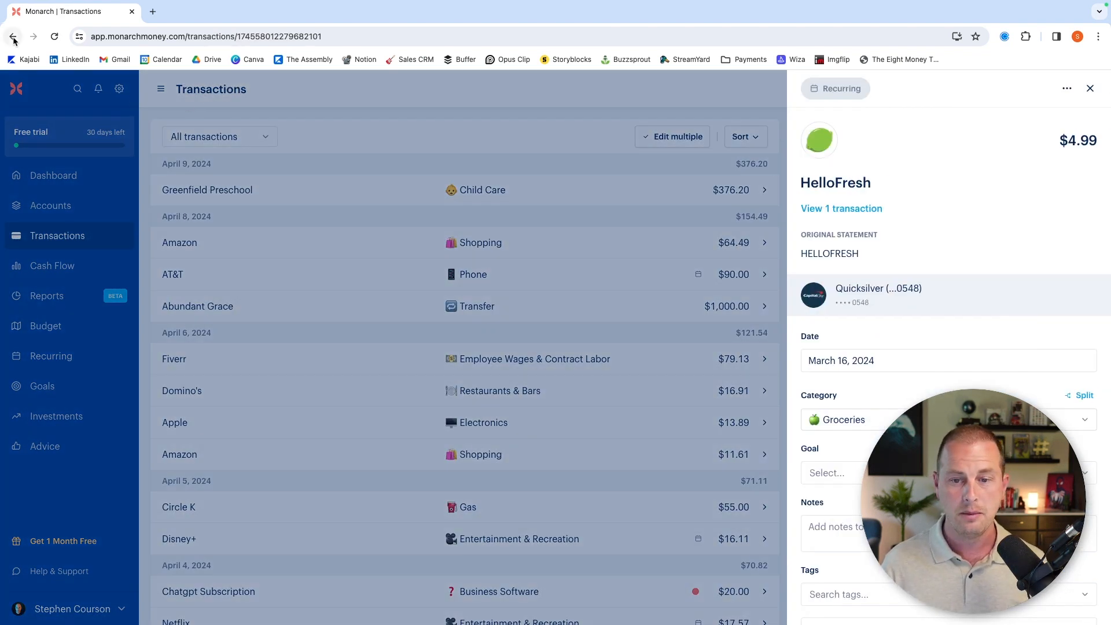
{"action": "left_click", "coordinate": [13, 37]}
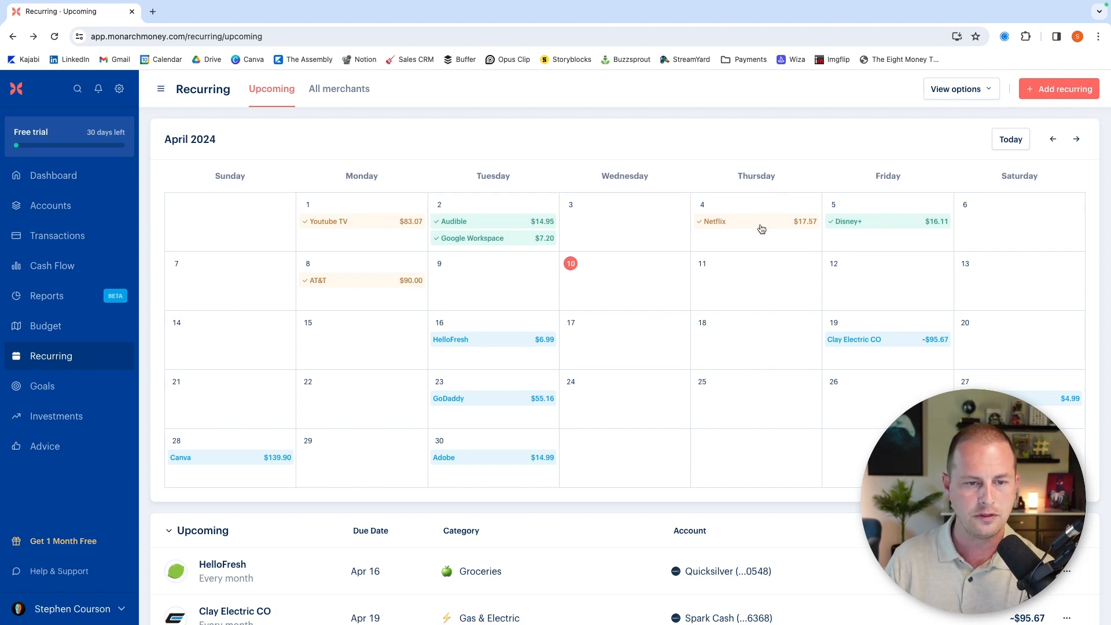
Look over the upcoming recurring charges and inspect the April 19 Clay Electric CO entry with its estimated amount.
{"action": "scroll", "coordinate": [613, 258], "scroll_direction": "down", "scroll_amount": 1}
{"action": "scroll", "coordinate": [614, 263], "scroll_direction": "up", "scroll_amount": 1}
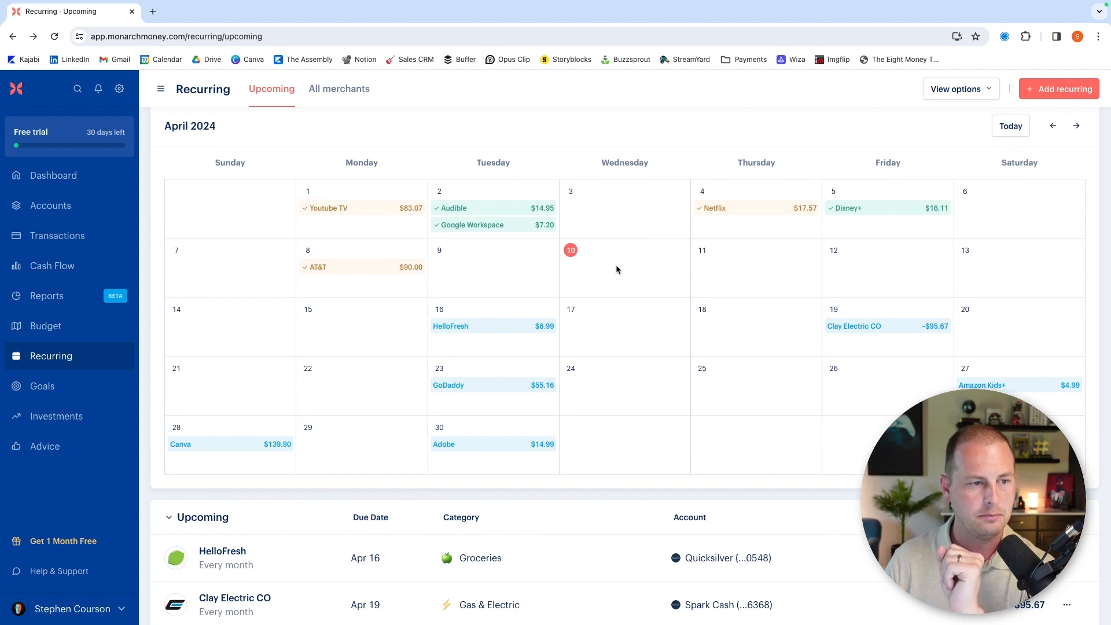
{"action": "scroll", "coordinate": [616, 265], "scroll_direction": "up", "scroll_amount": 1}
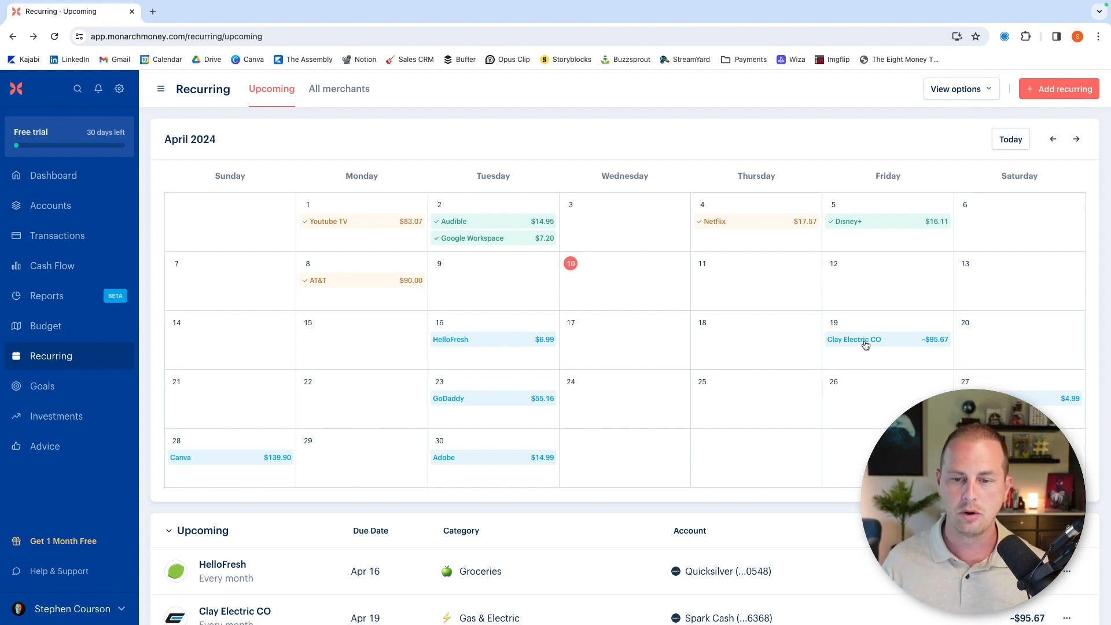
{"action": "left_click", "coordinate": [938, 340]}
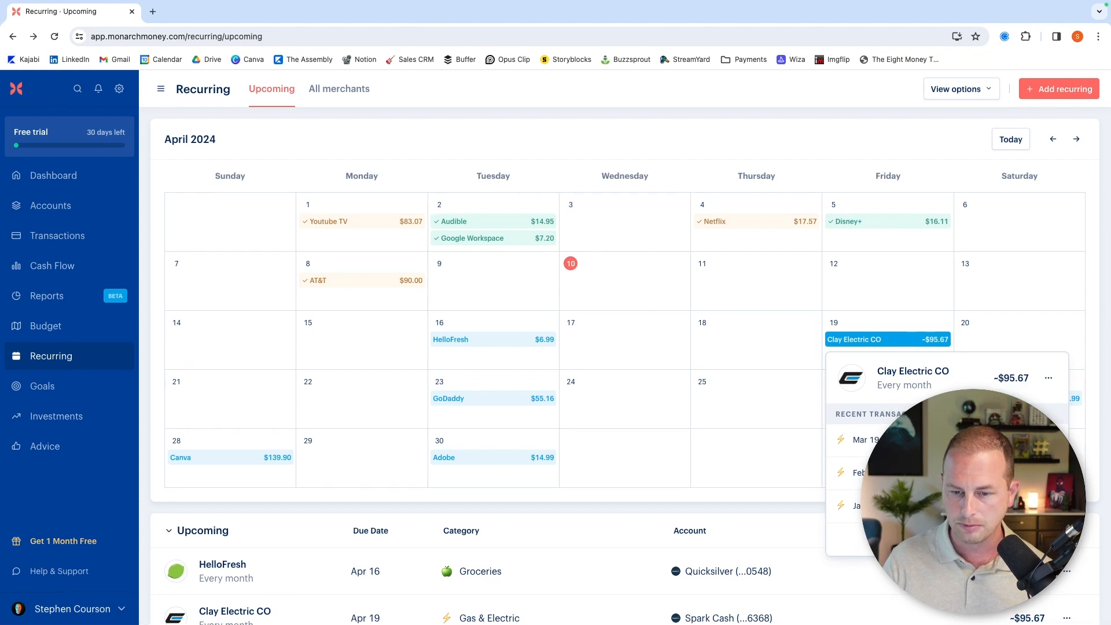
{"action": "mouse_move", "coordinate": [1018, 379]}
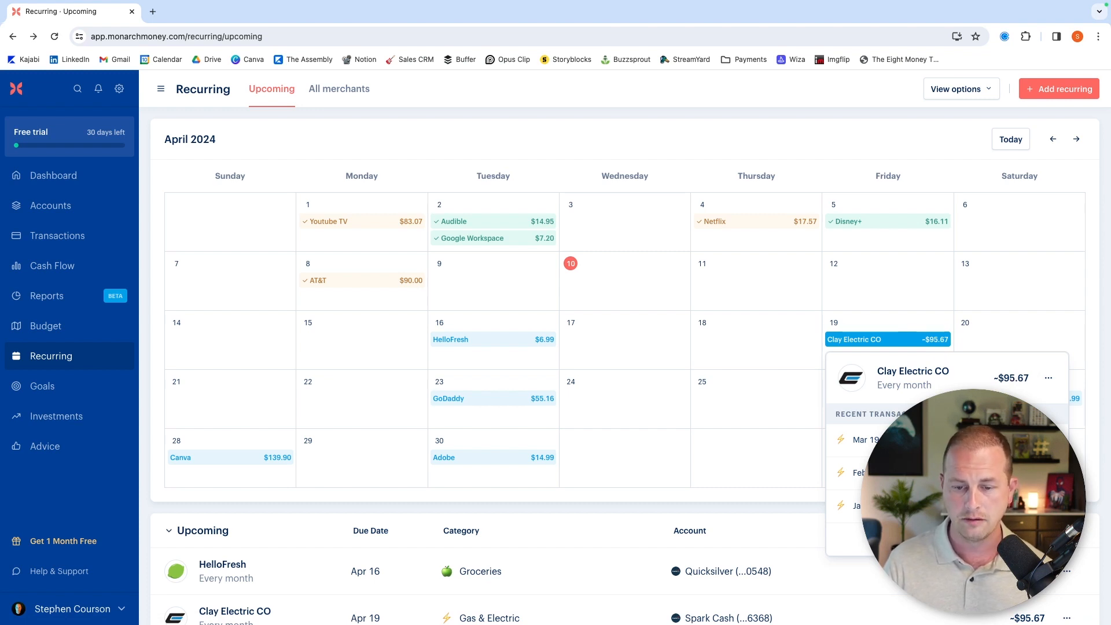
{"action": "mouse_move", "coordinate": [1009, 383]}
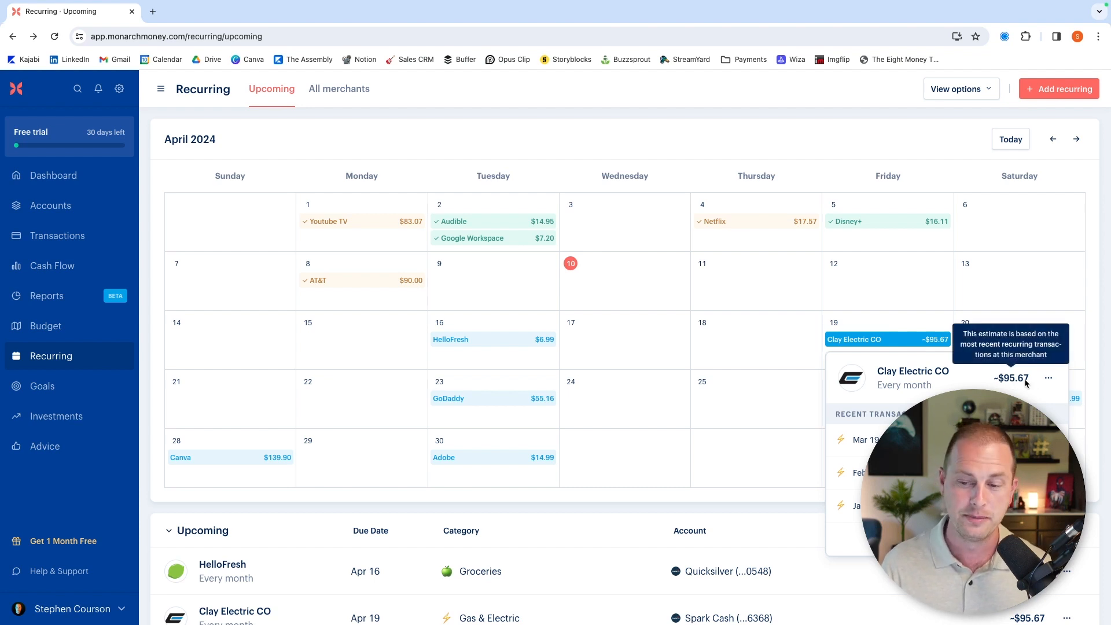
{"action": "left_click", "coordinate": [755, 363]}
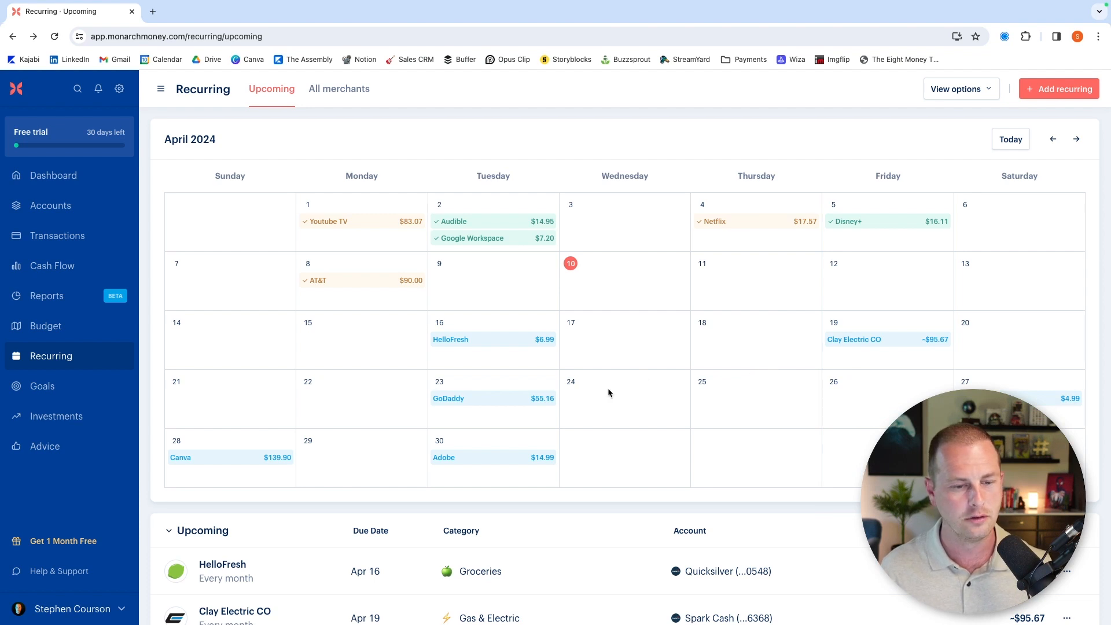
{"action": "scroll", "coordinate": [607, 392], "scroll_direction": "down", "scroll_amount": 1}
{"action": "scroll", "coordinate": [607, 392], "scroll_direction": "up", "scroll_amount": 1}
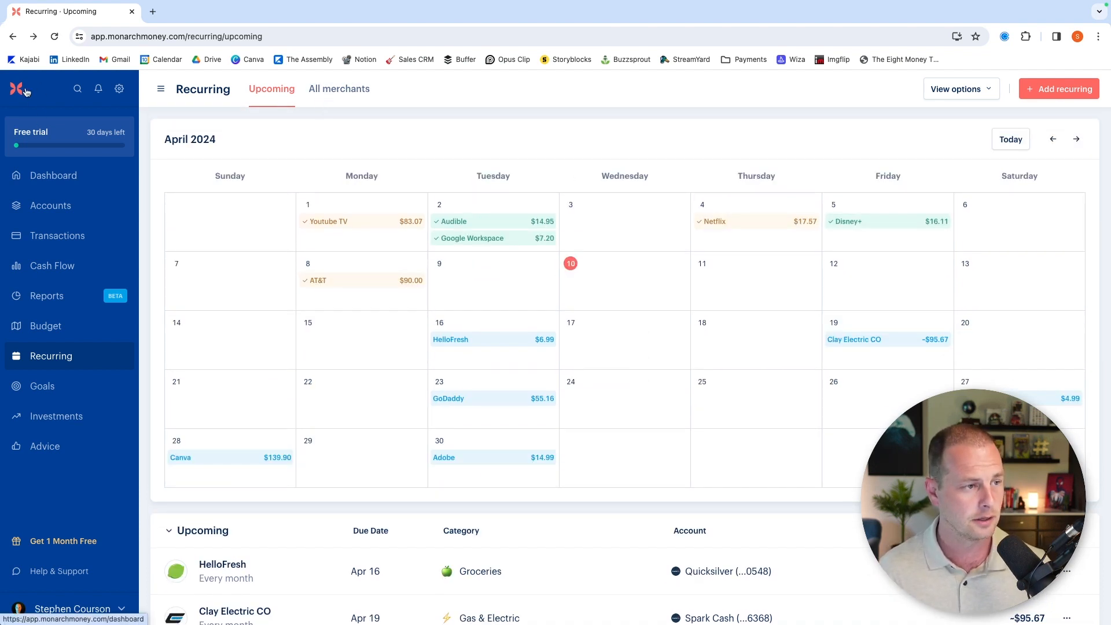
Open the Advice page and start the personalized advice questionnaire.
{"action": "left_click", "coordinate": [48, 454]}
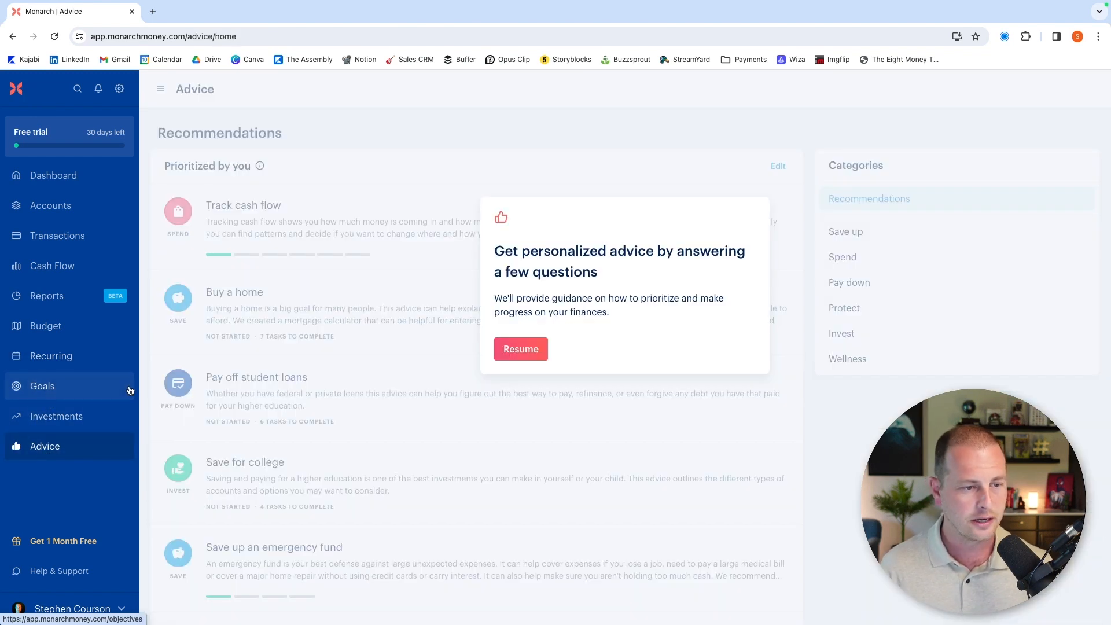
{"action": "left_click", "coordinate": [532, 353]}
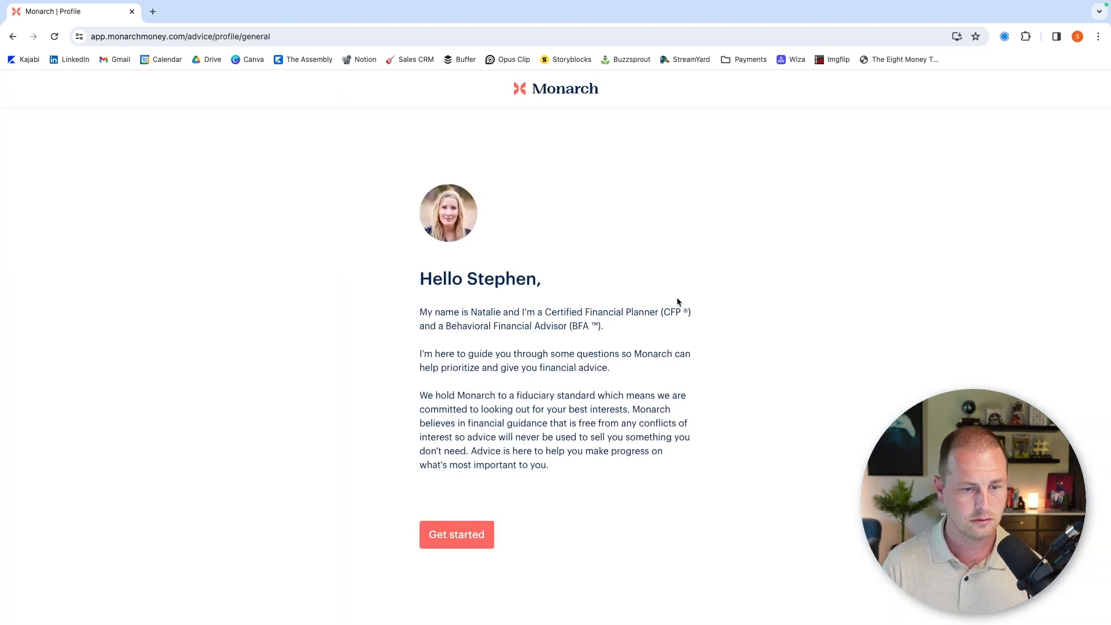
{"action": "left_click", "coordinate": [471, 547]}
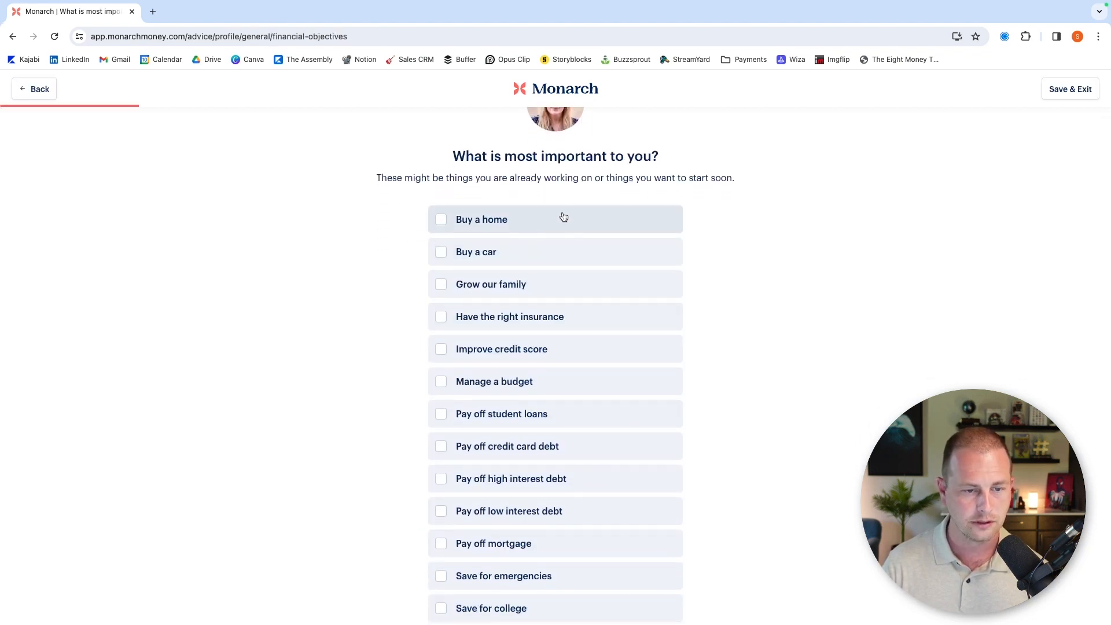
Choose Buy a home, Grow our family, Have the right insurance, Pay off mortgage and Save for emergencies as priorities, ranking Grow our family first.
{"action": "left_click", "coordinate": [558, 219]}
{"action": "left_click", "coordinate": [526, 283]}
{"action": "left_click", "coordinate": [536, 318]}
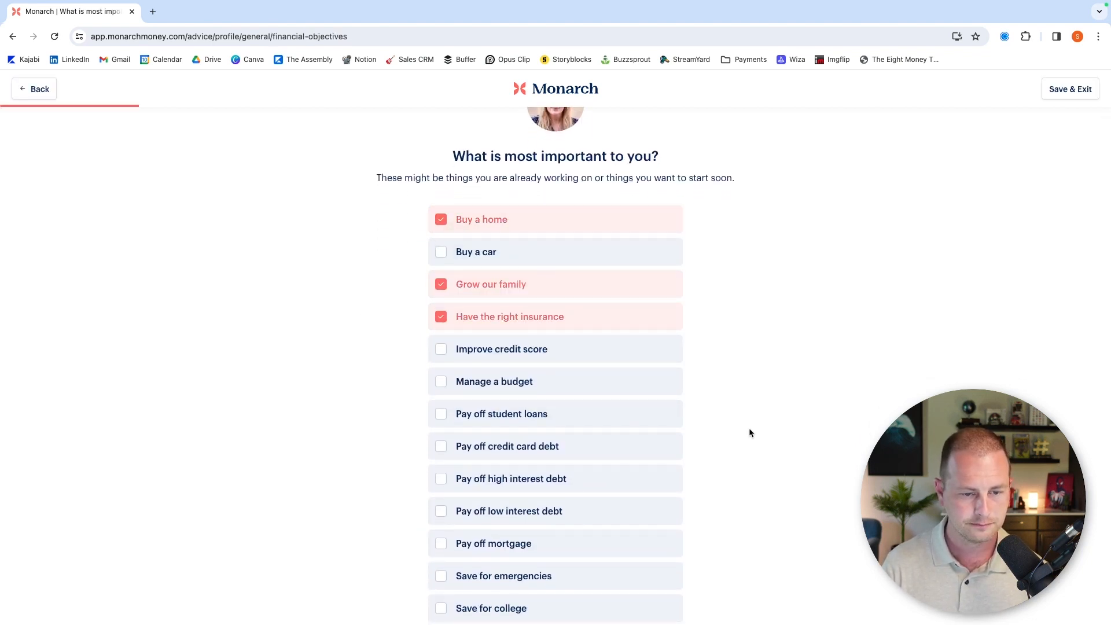
{"action": "scroll", "coordinate": [748, 431], "scroll_direction": "down", "scroll_amount": 3}
{"action": "left_click", "coordinate": [541, 365]}
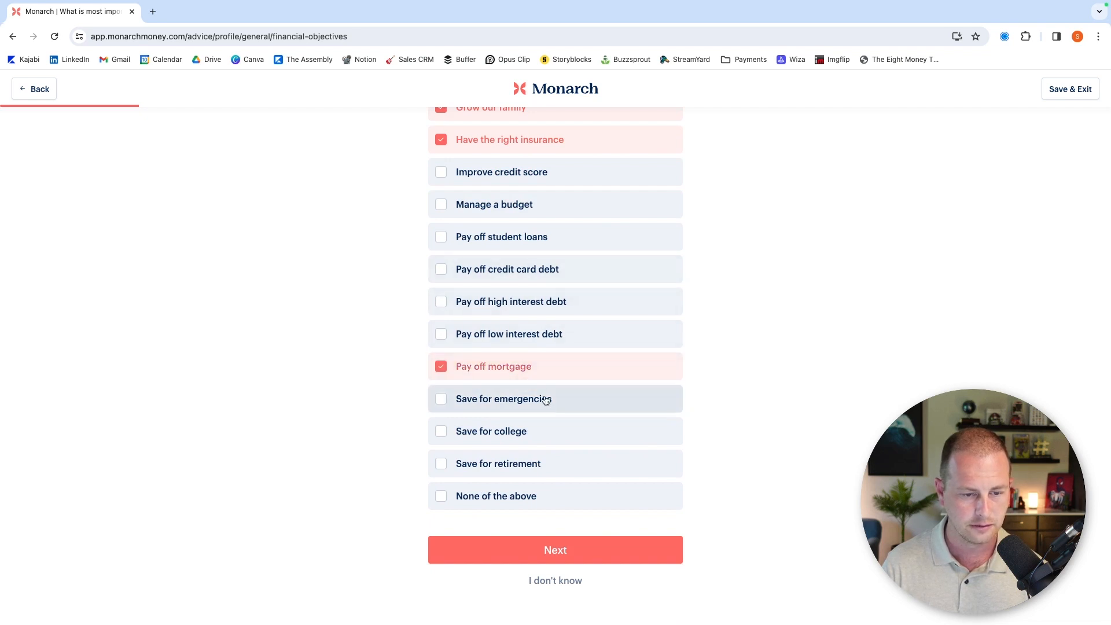
{"action": "left_click", "coordinate": [544, 399]}
{"action": "left_click", "coordinate": [557, 556]}
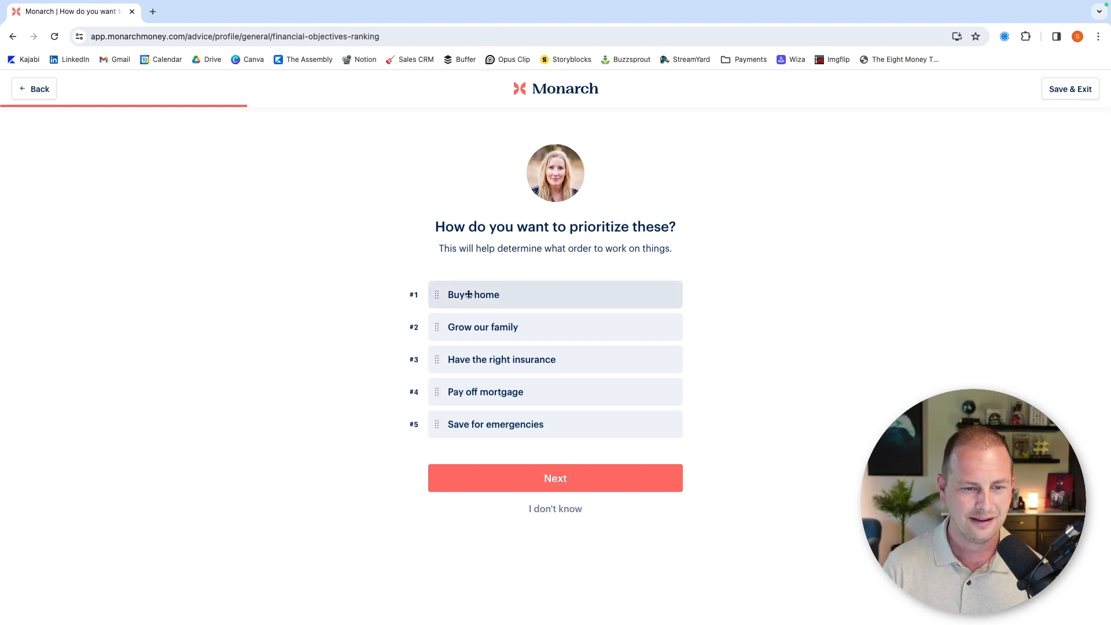
{"action": "left_click_drag", "start_coordinate": [436, 327], "coordinate": [446, 281]}
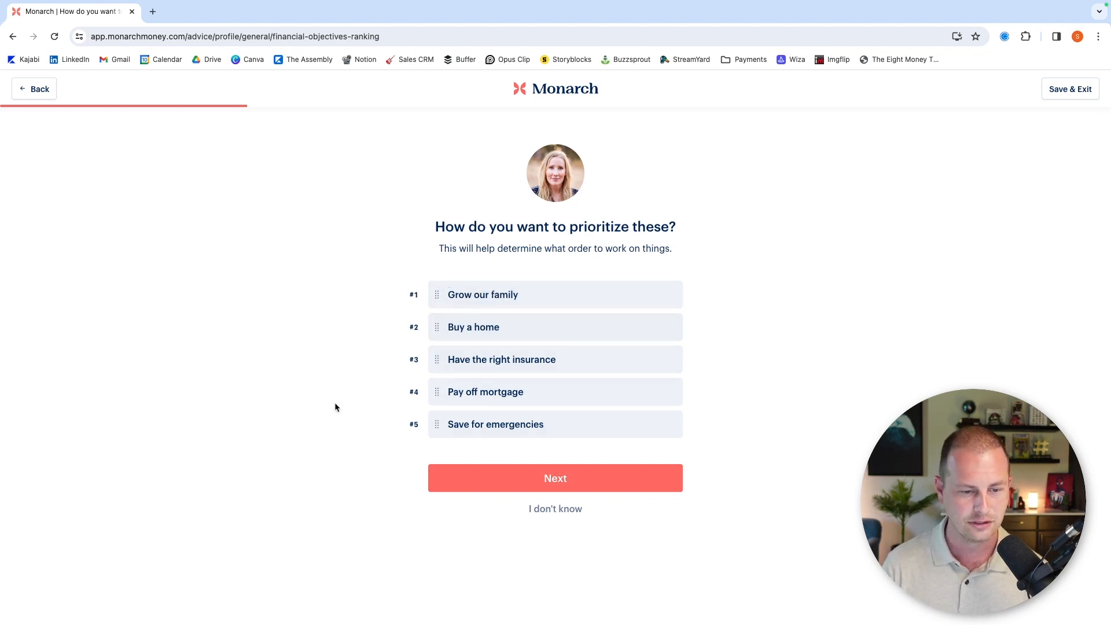
{"action": "left_click", "coordinate": [506, 478]}
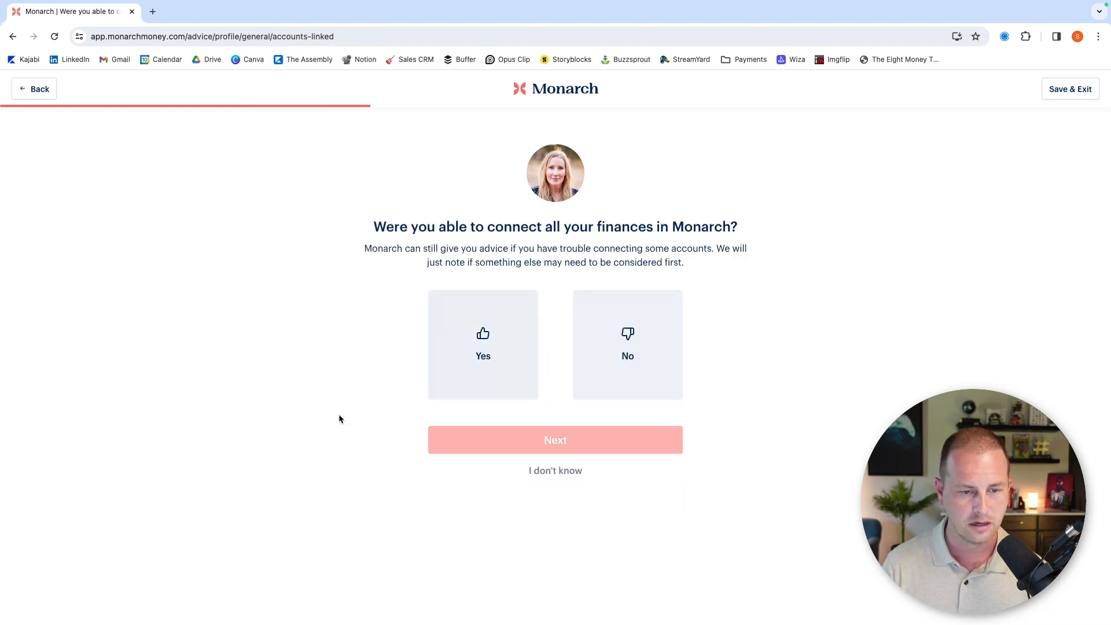
Answer I don't know about connecting all finances, and Yes to having a budget, checked credit reports and an emergency fund.
{"action": "left_click", "coordinate": [583, 475]}
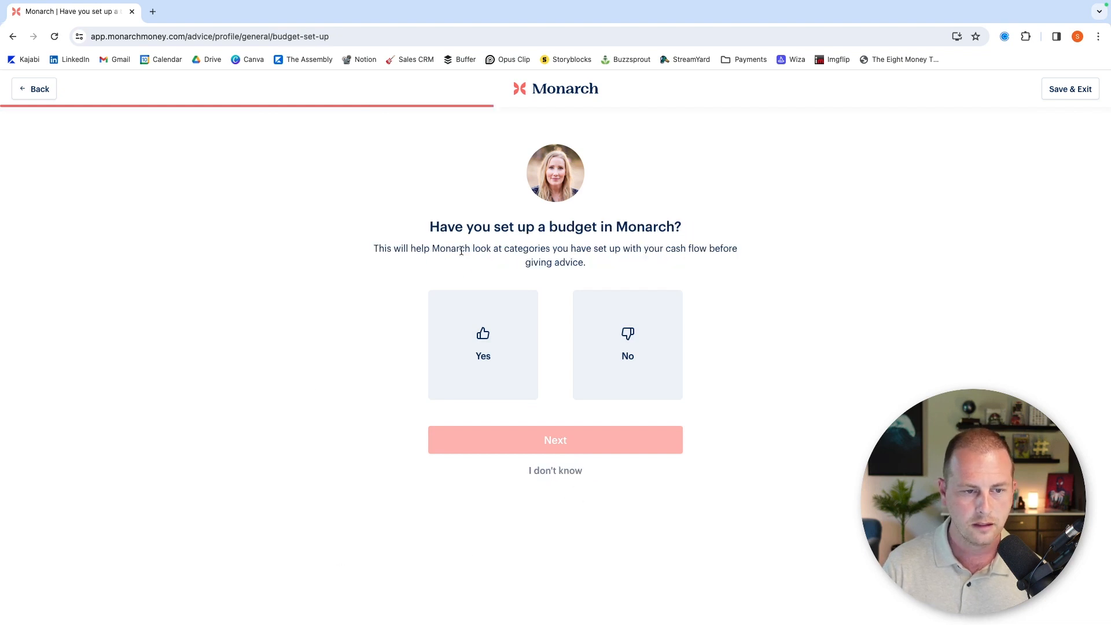
{"action": "left_click", "coordinate": [453, 340]}
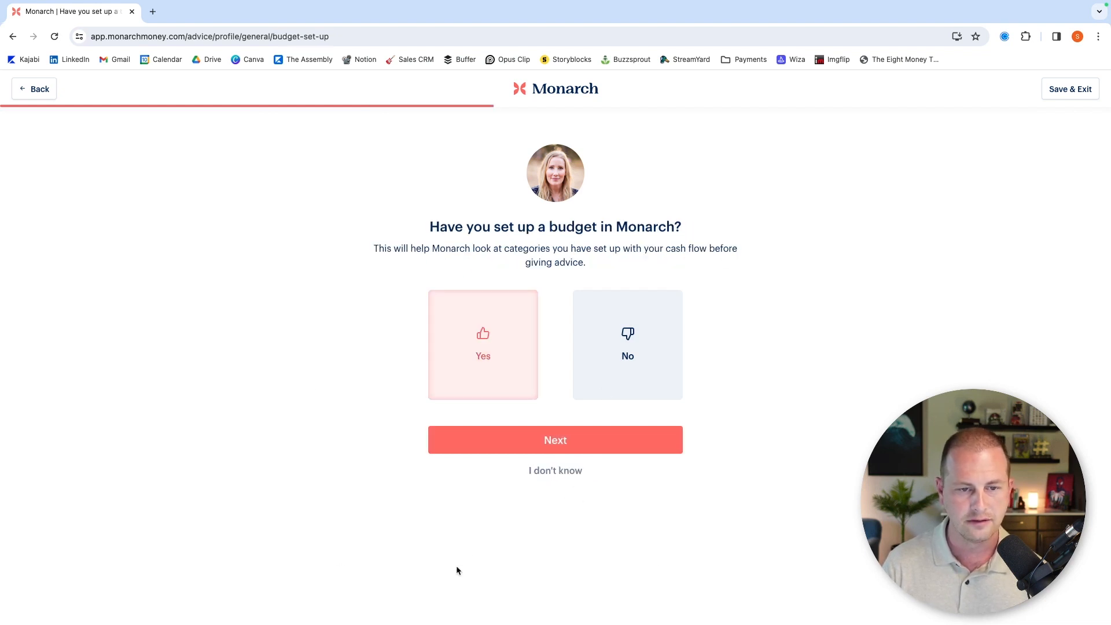
{"action": "left_click", "coordinate": [540, 446]}
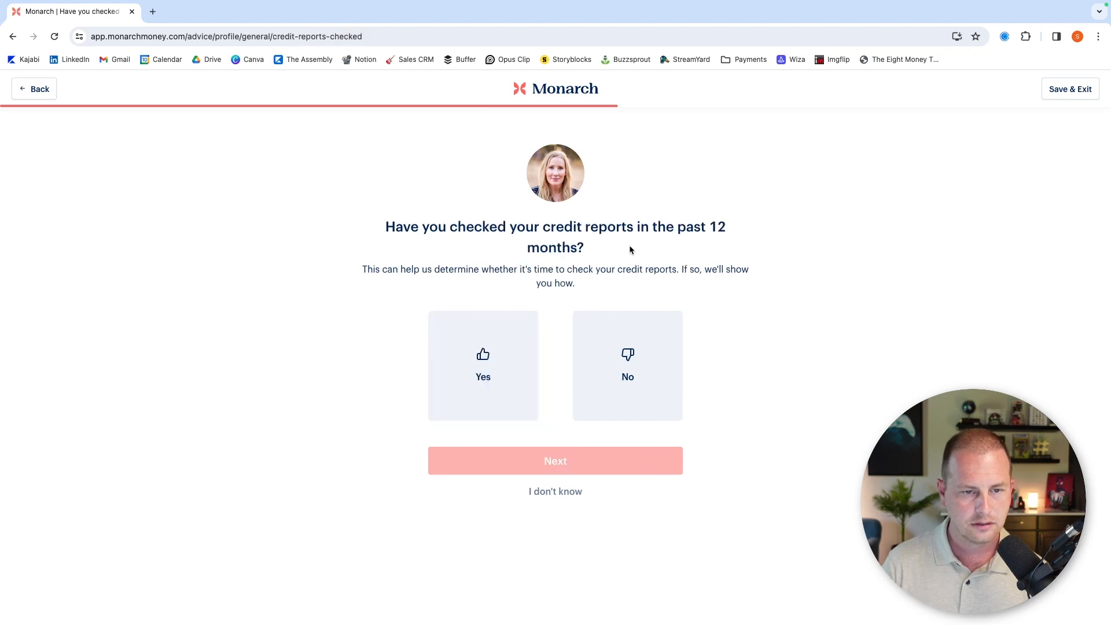
{"action": "left_click", "coordinate": [504, 378]}
{"action": "left_click", "coordinate": [572, 464]}
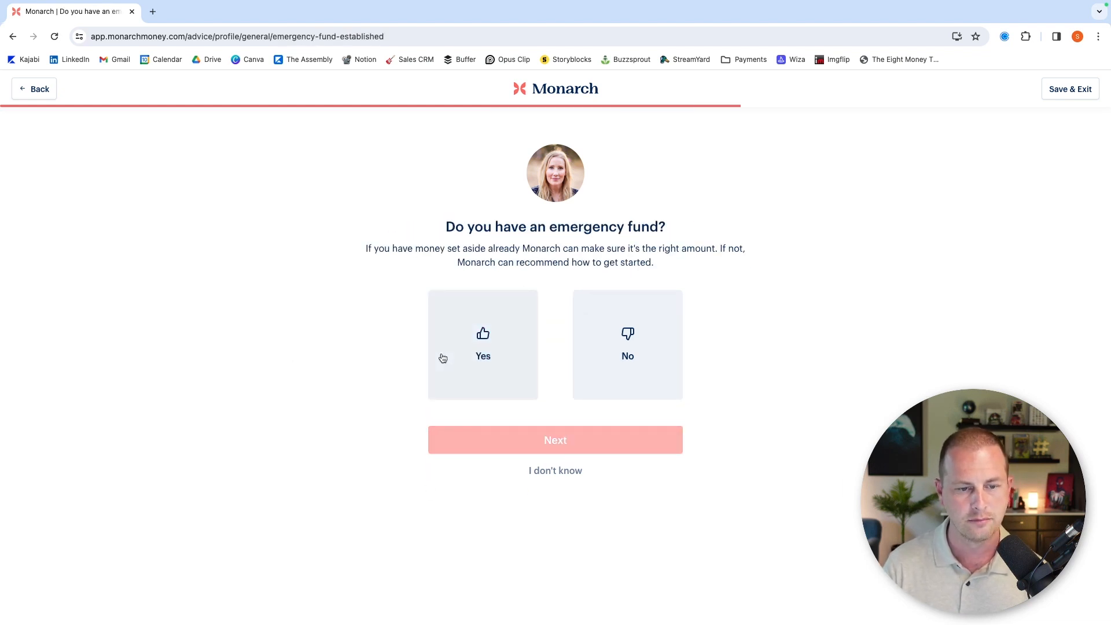
{"action": "left_click", "coordinate": [442, 358]}
{"action": "left_click", "coordinate": [570, 440]}
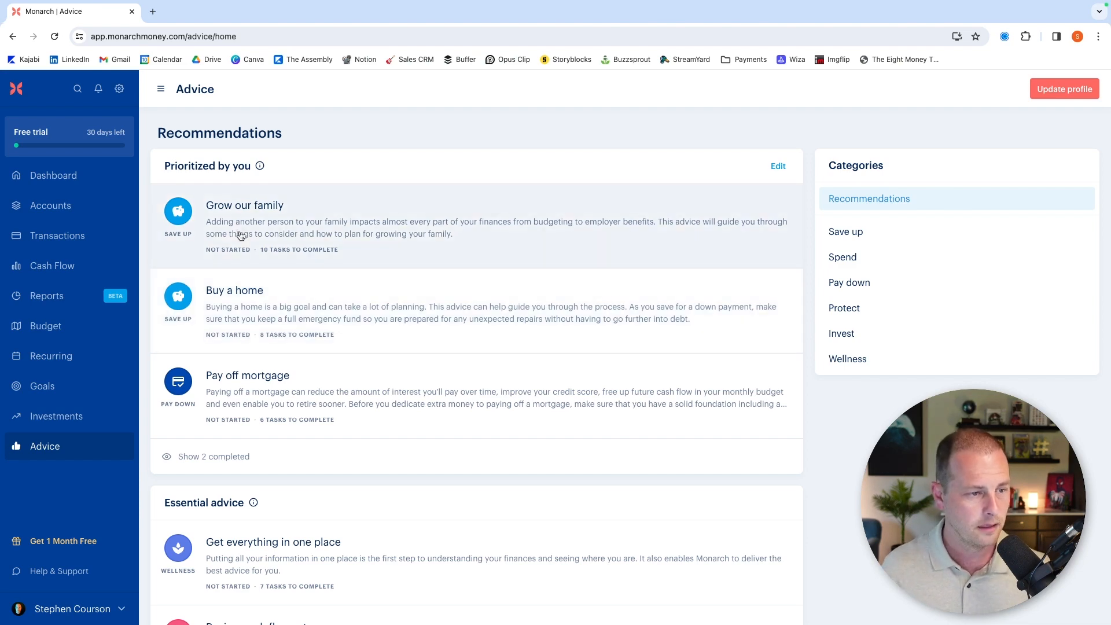
Review the Pay off mortgage advice with its recommended essentials and tasks, and close its details.
{"action": "scroll", "coordinate": [241, 236], "scroll_direction": "down", "scroll_amount": 1}
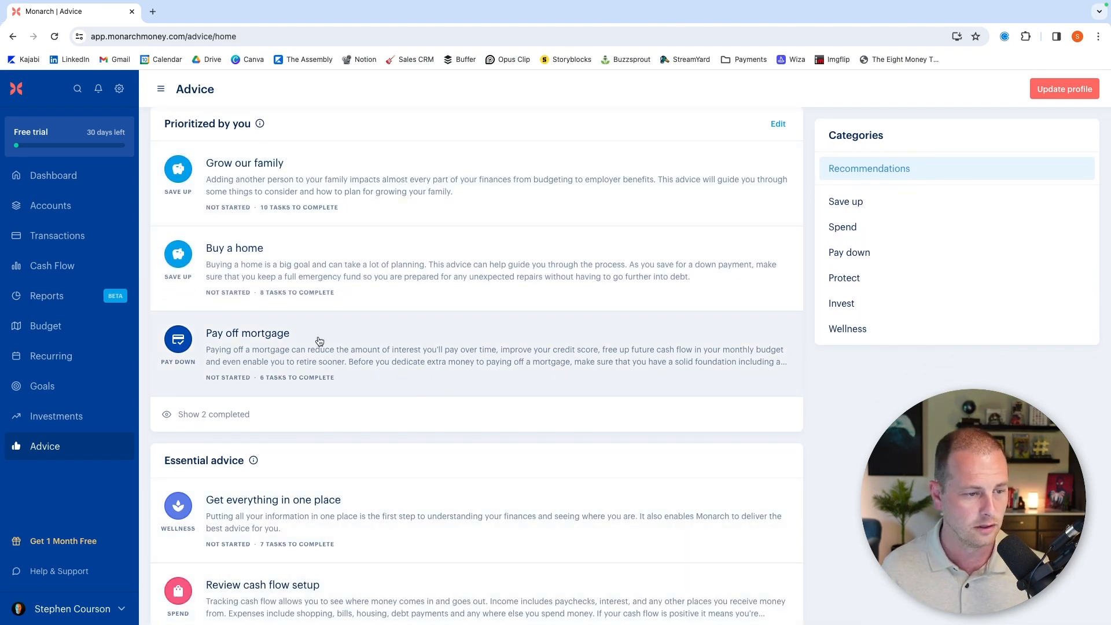
{"action": "left_click", "coordinate": [307, 354]}
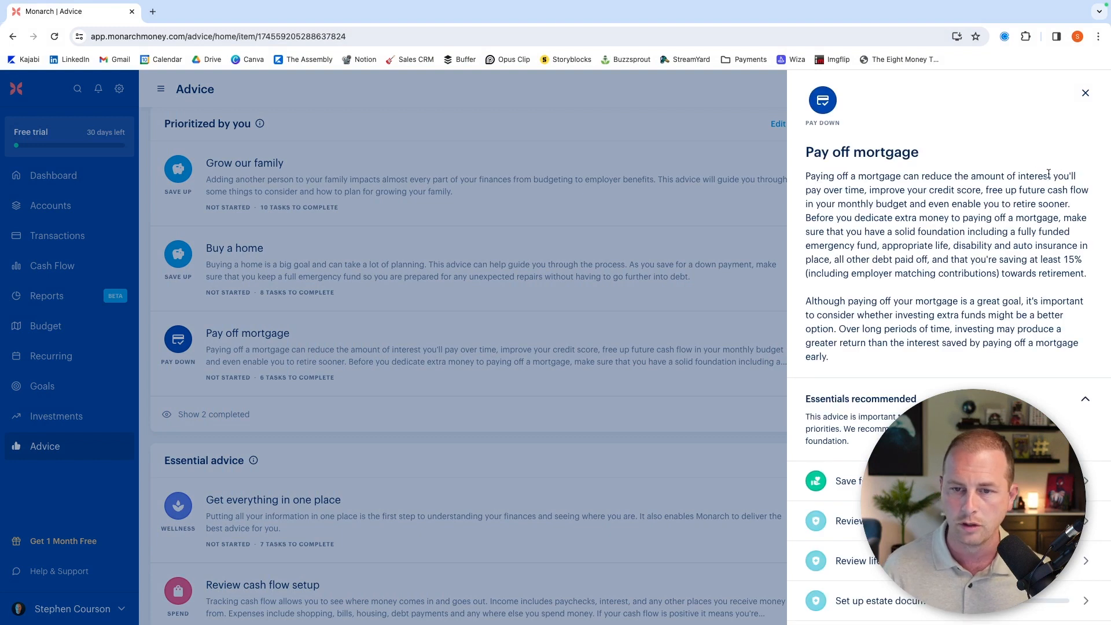
{"action": "scroll", "coordinate": [1048, 175], "scroll_direction": "down", "scroll_amount": 3}
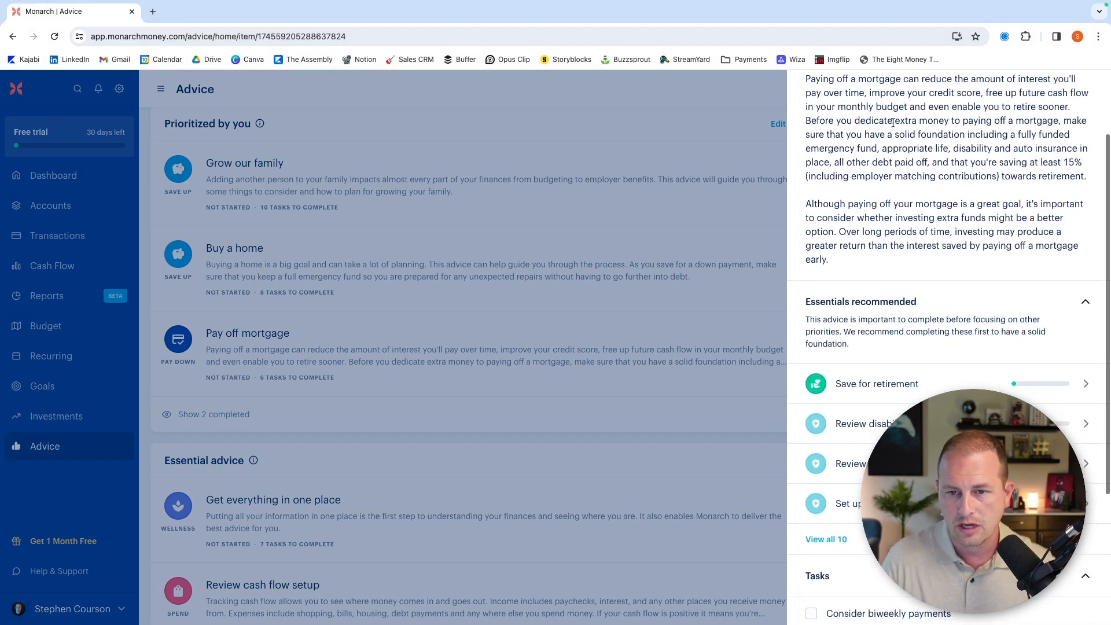
{"action": "scroll", "coordinate": [905, 129], "scroll_direction": "down", "scroll_amount": 4}
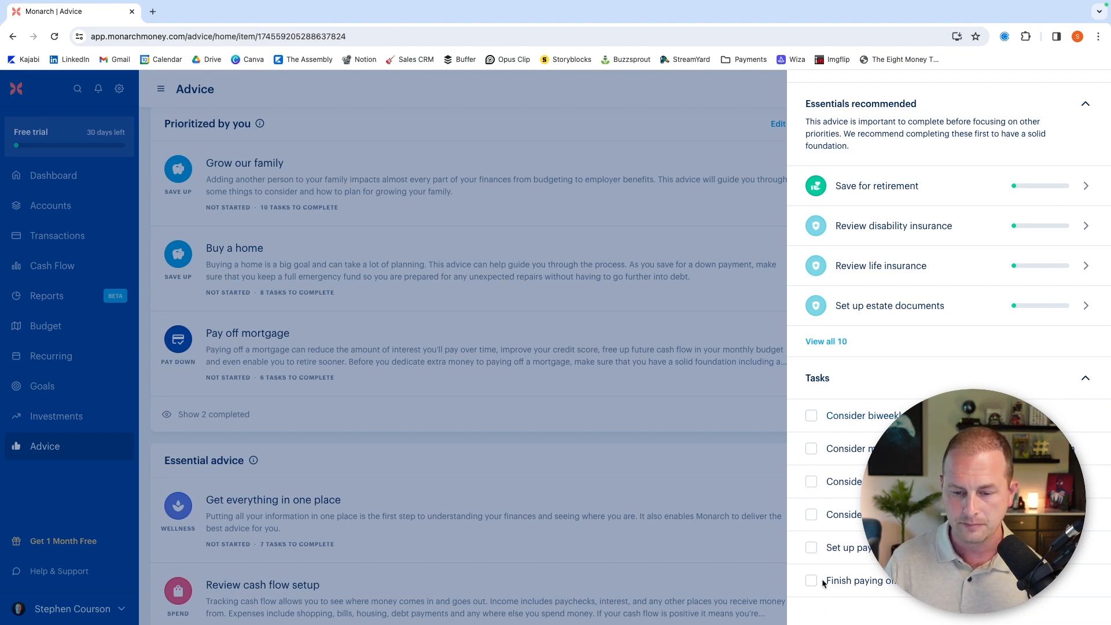
{"action": "left_click", "coordinate": [542, 115]}
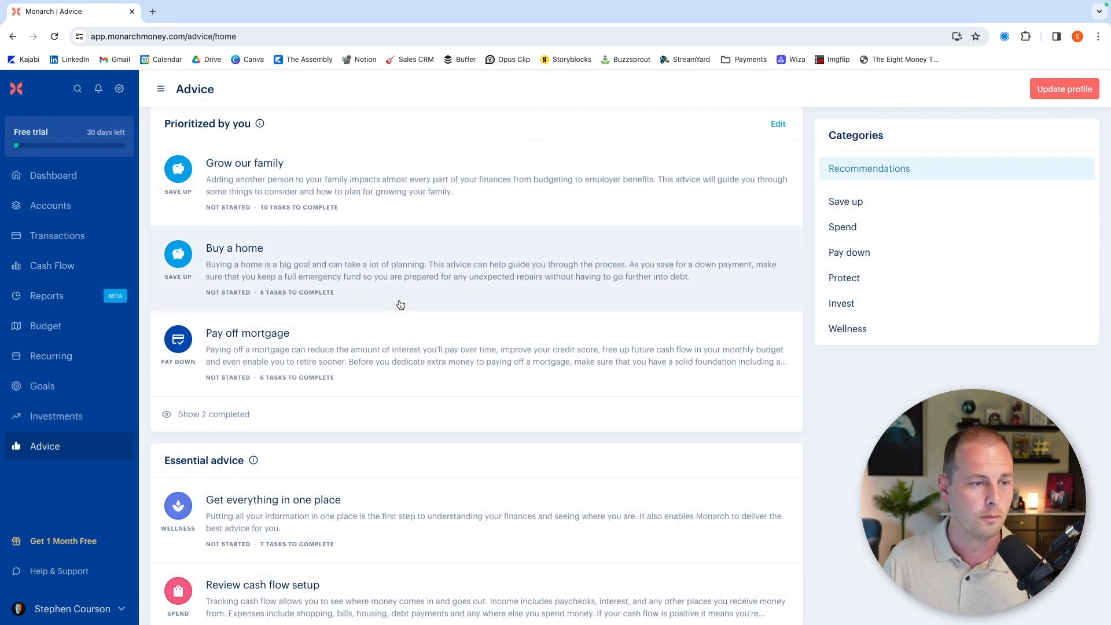
Look through the Essential advice recommendations and return to the prioritized advice.
{"action": "scroll", "coordinate": [311, 177], "scroll_direction": "down", "scroll_amount": 5}
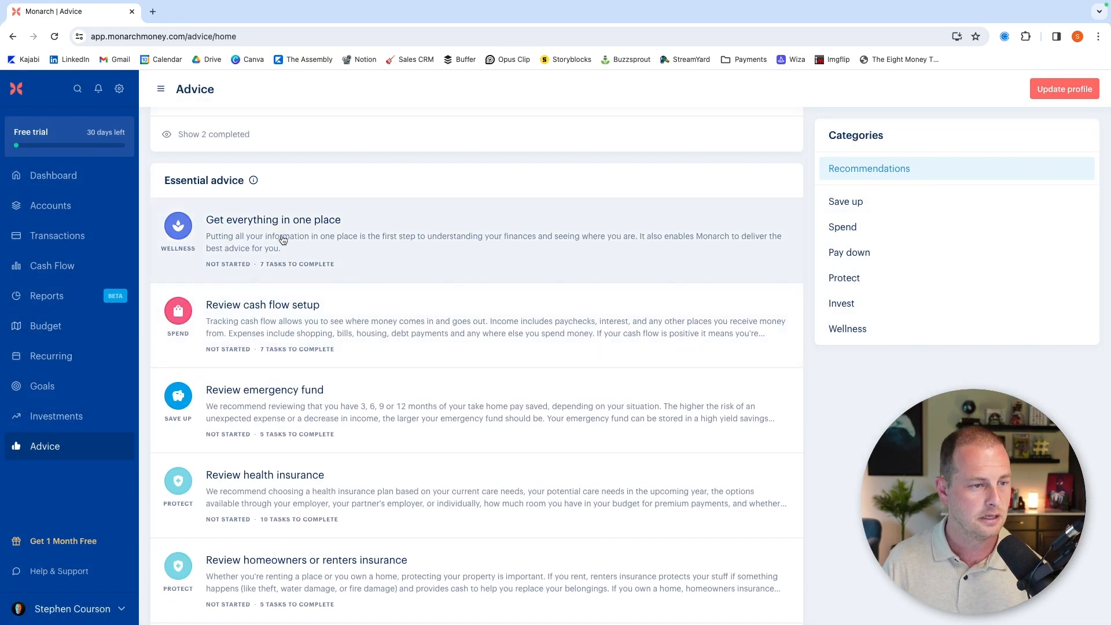
{"action": "scroll", "coordinate": [284, 246], "scroll_direction": "down", "scroll_amount": 7}
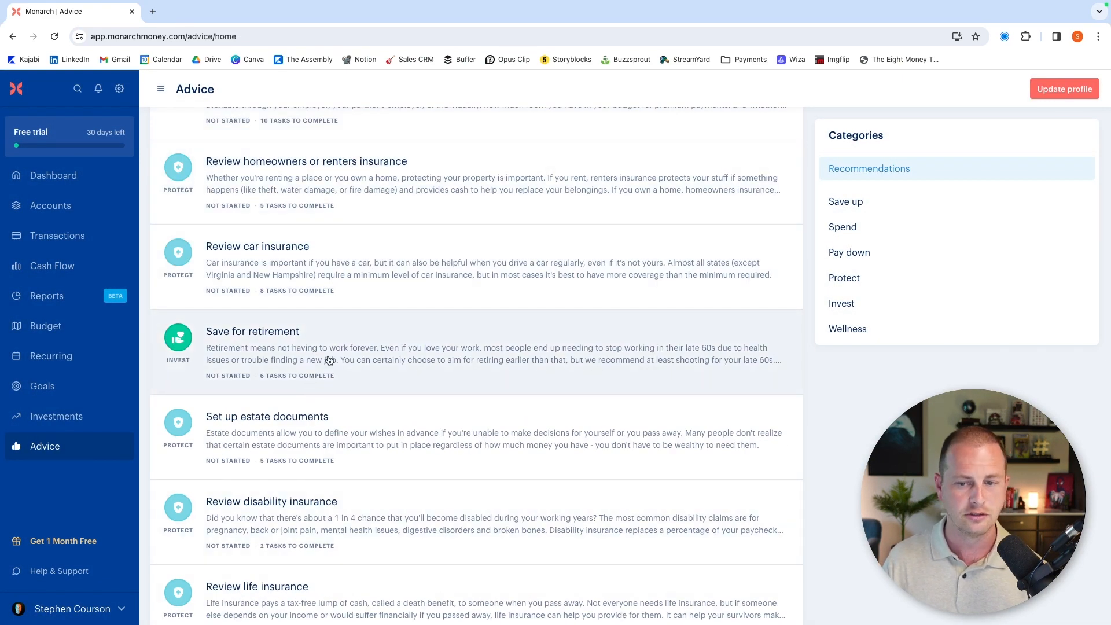
{"action": "scroll", "coordinate": [320, 365], "scroll_direction": "up", "scroll_amount": 12}
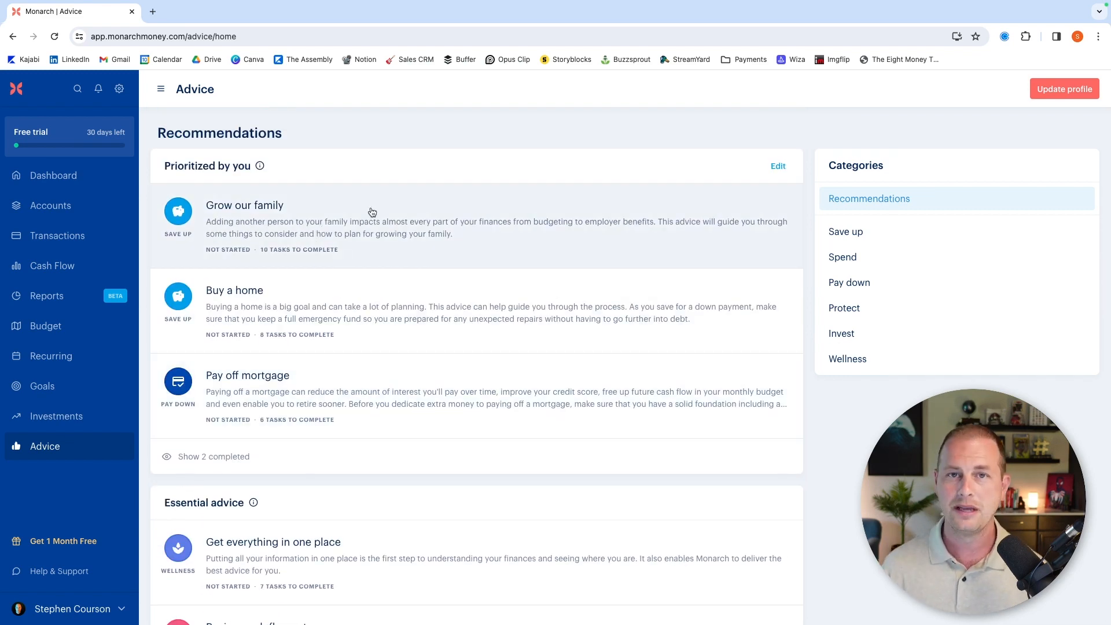
Open the Dashboard and review its widgets, including goals, recurring charges, investments and prioritized advice.
{"action": "left_click", "coordinate": [61, 178]}
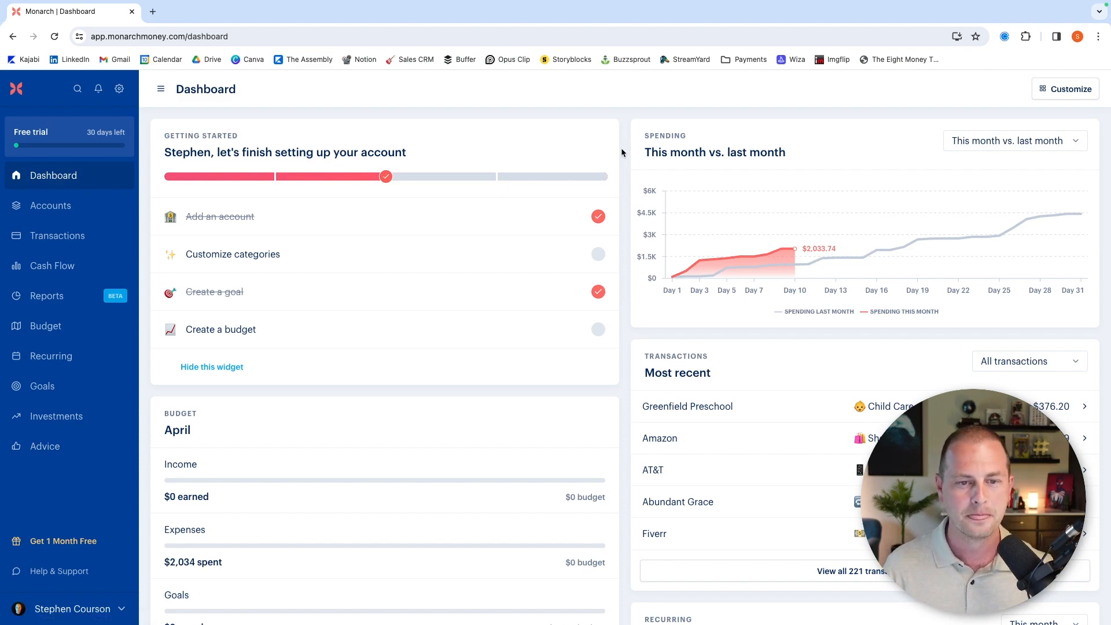
{"action": "scroll", "coordinate": [621, 146], "scroll_direction": "down", "scroll_amount": 10}
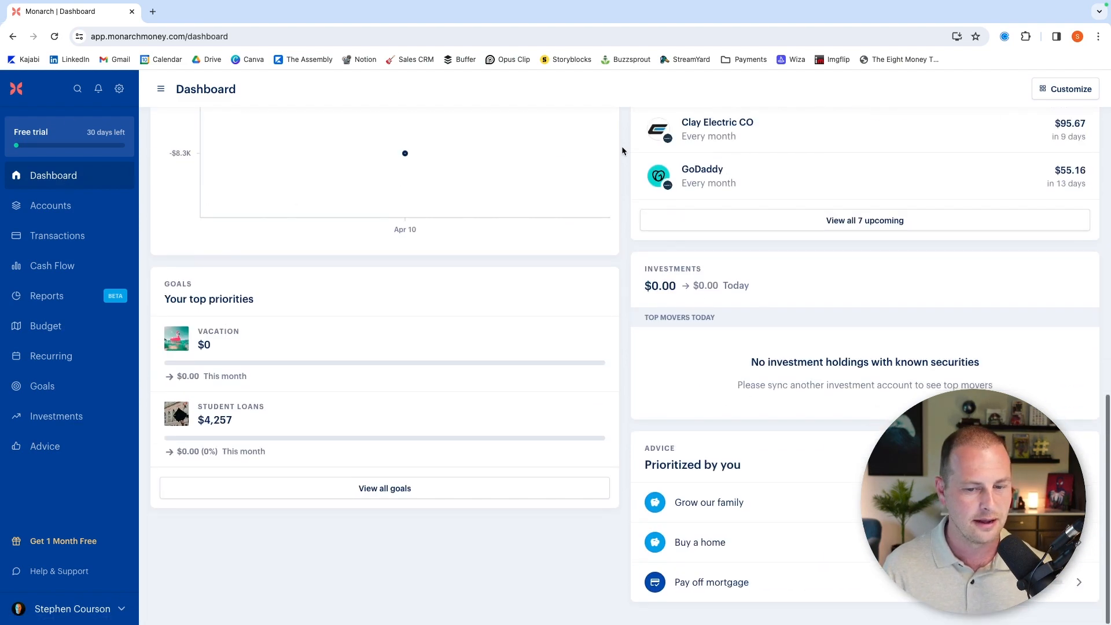
{"action": "scroll", "coordinate": [391, 332], "scroll_direction": "up", "scroll_amount": 10}
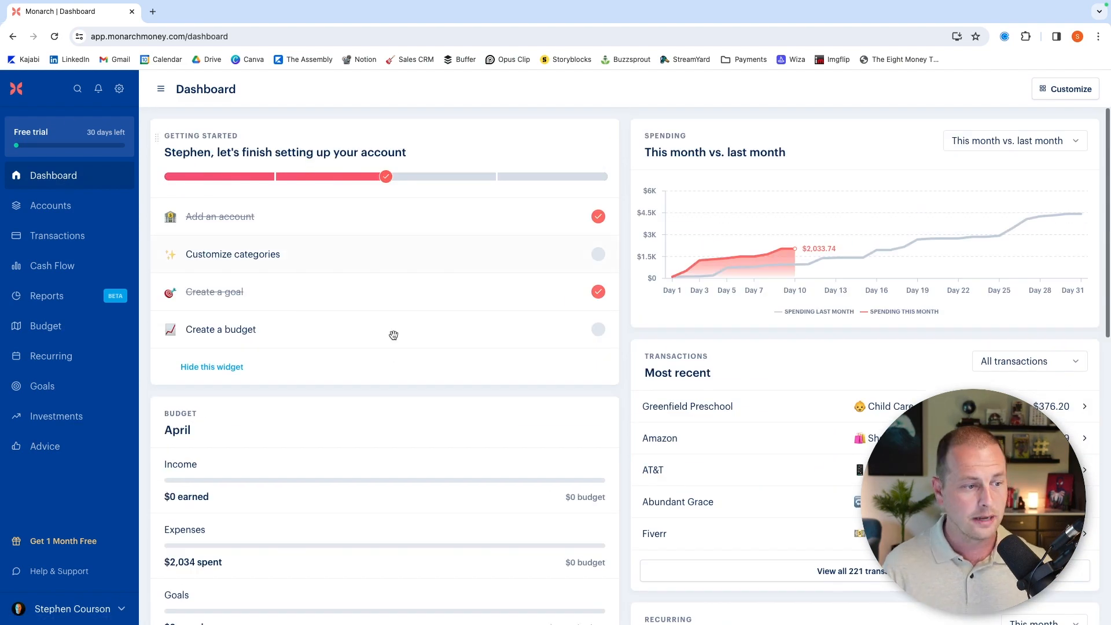
Switch the interface to dark mode and look over the remaining account options.
{"action": "left_click", "coordinate": [85, 614]}
{"action": "left_click", "coordinate": [80, 505]}
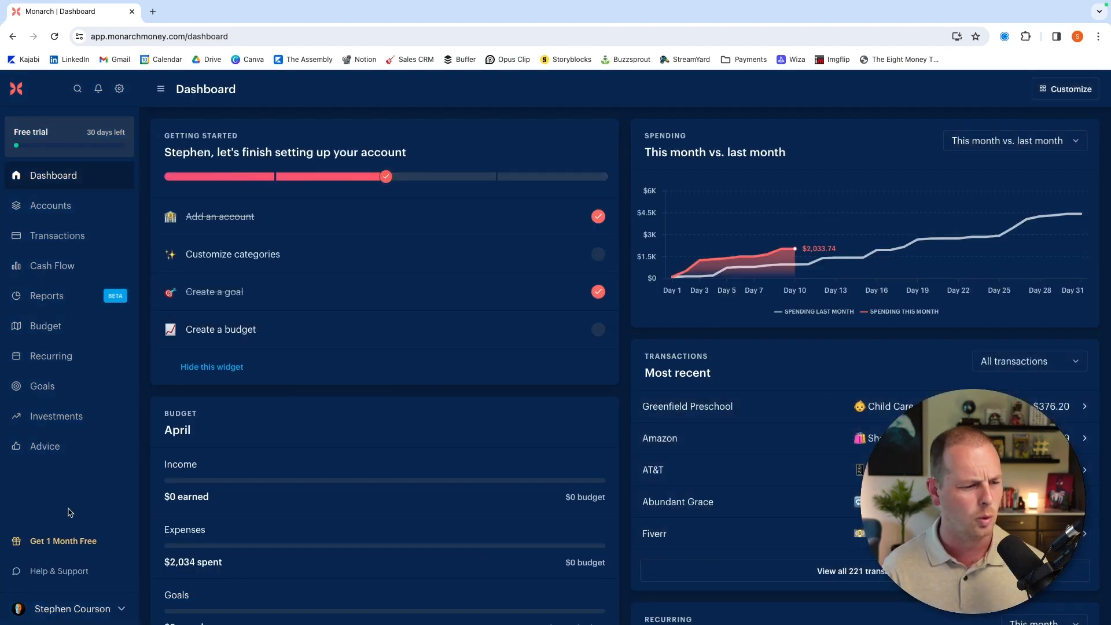
{"action": "left_click", "coordinate": [50, 615]}
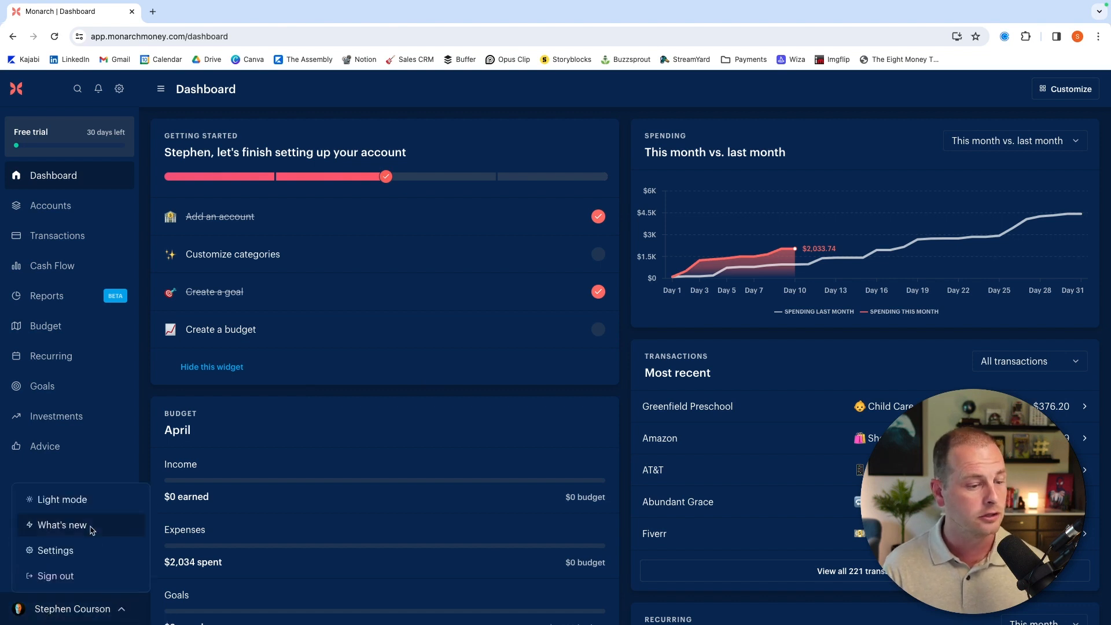
{"action": "left_click", "coordinate": [146, 316]}
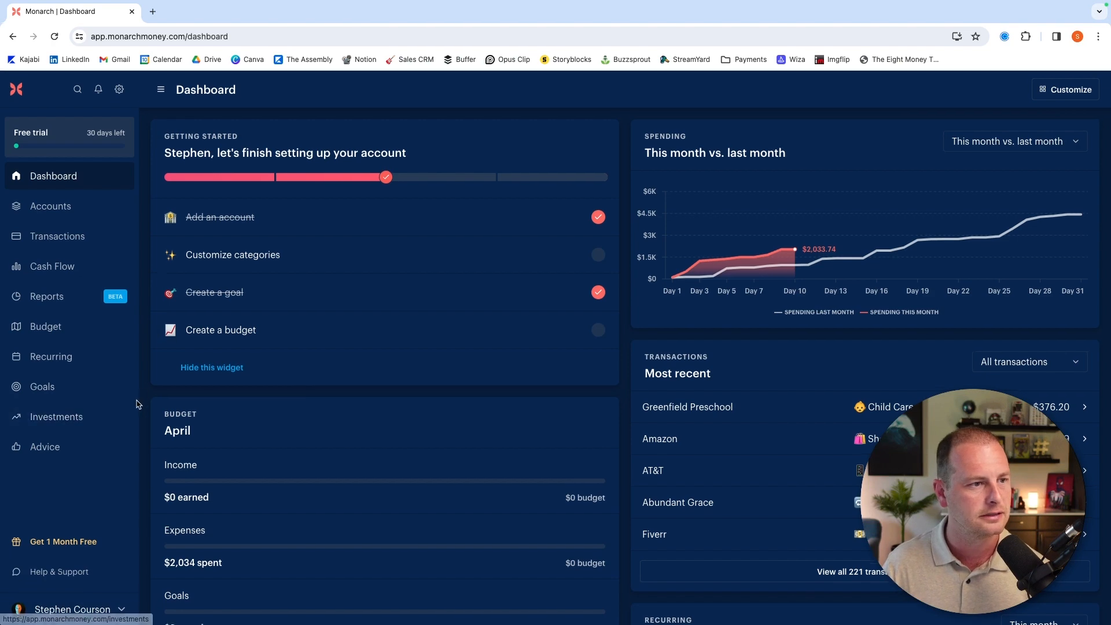
Preview the merchant search, close it without searching, and check the notifications.
{"action": "left_click", "coordinate": [77, 89]}
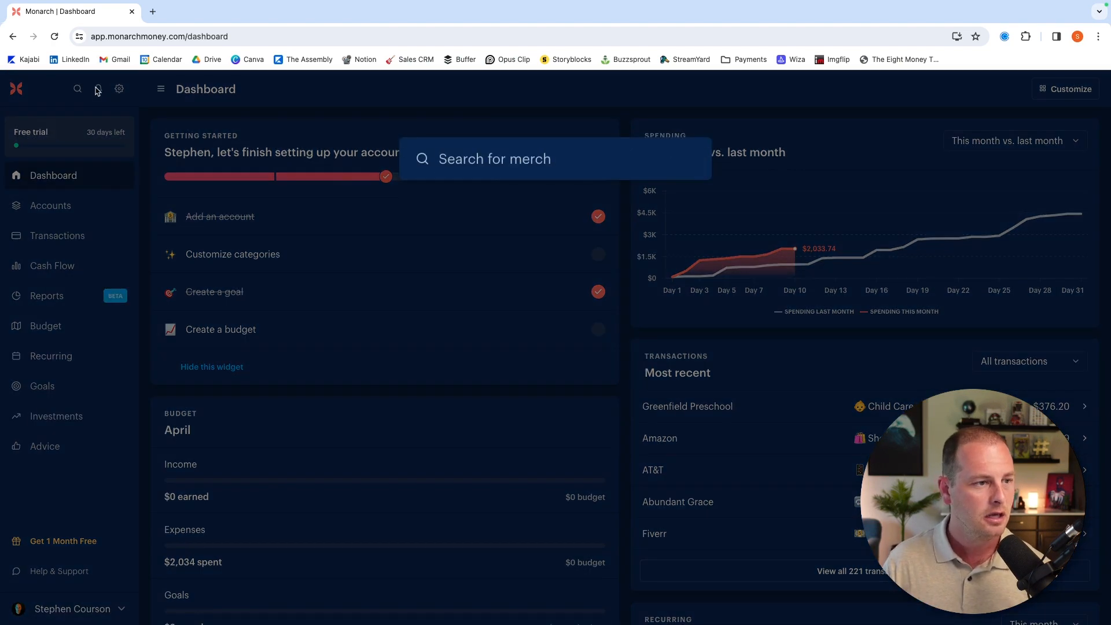
{"action": "left_click", "coordinate": [200, 141]}
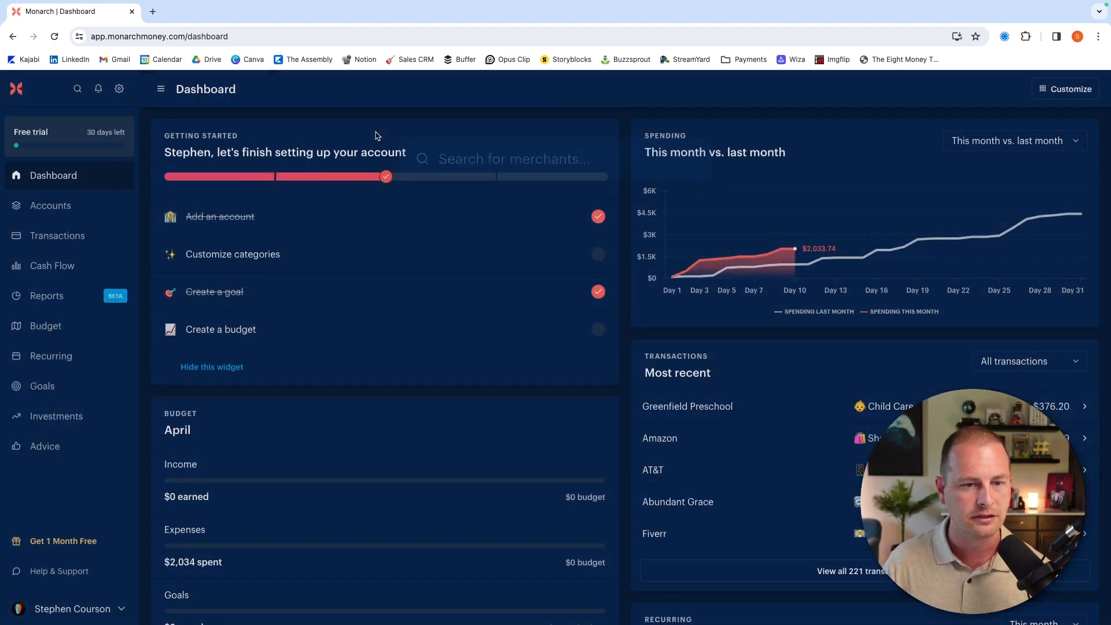
{"action": "left_click", "coordinate": [99, 89]}
Look over the Profile, Display and household Members settings, and return to the Dashboard.
{"action": "left_click", "coordinate": [119, 89]}
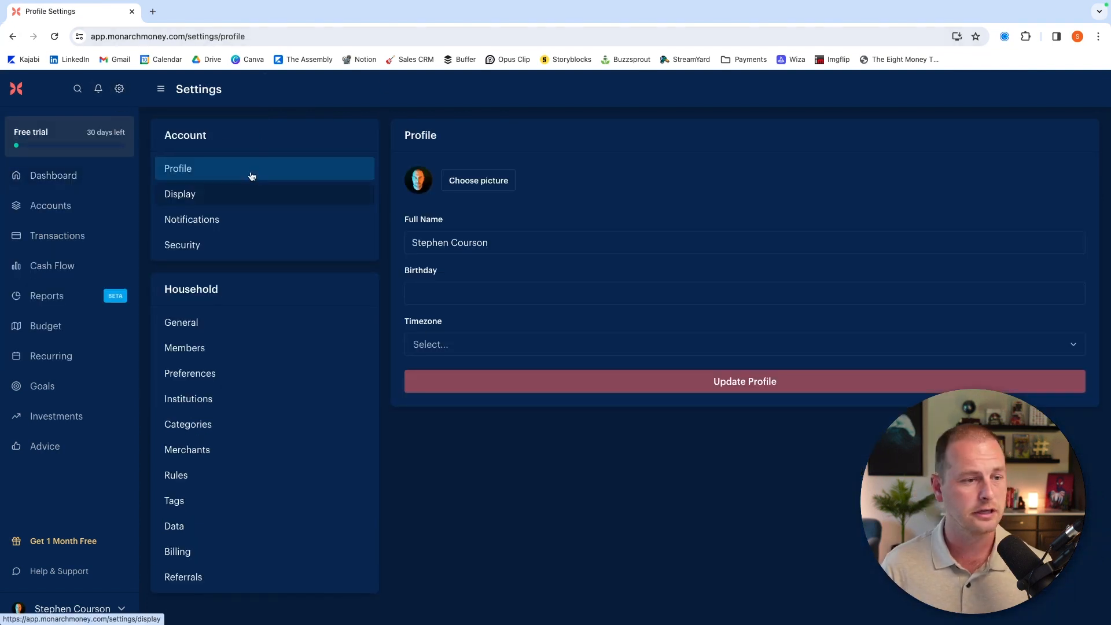
{"action": "left_click", "coordinate": [208, 196]}
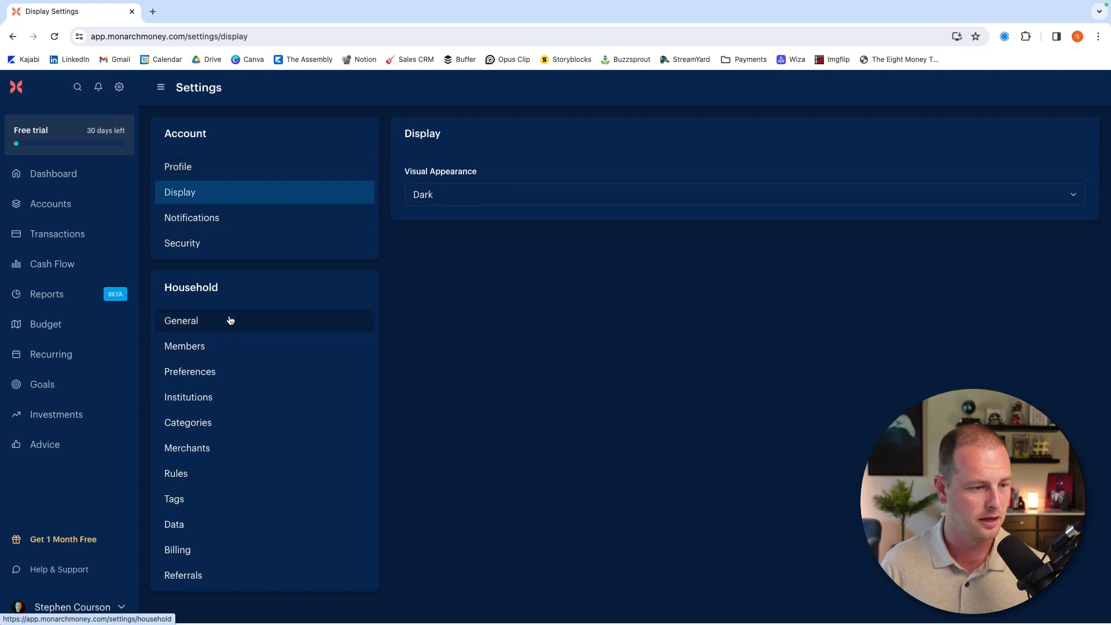
{"action": "left_click", "coordinate": [225, 354]}
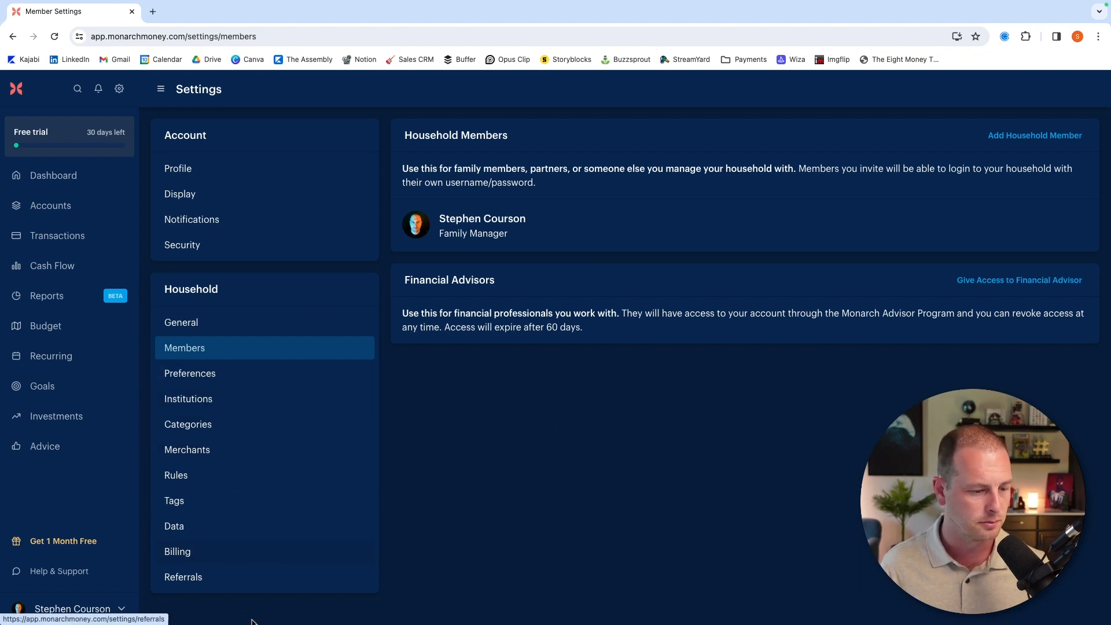
{"action": "left_click", "coordinate": [16, 88]}
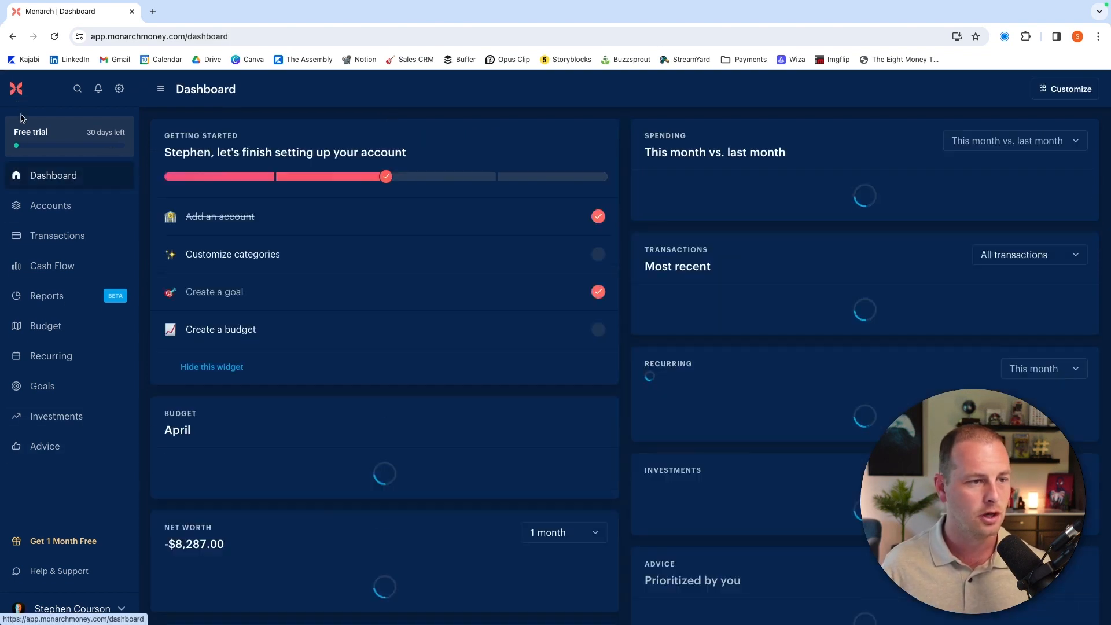